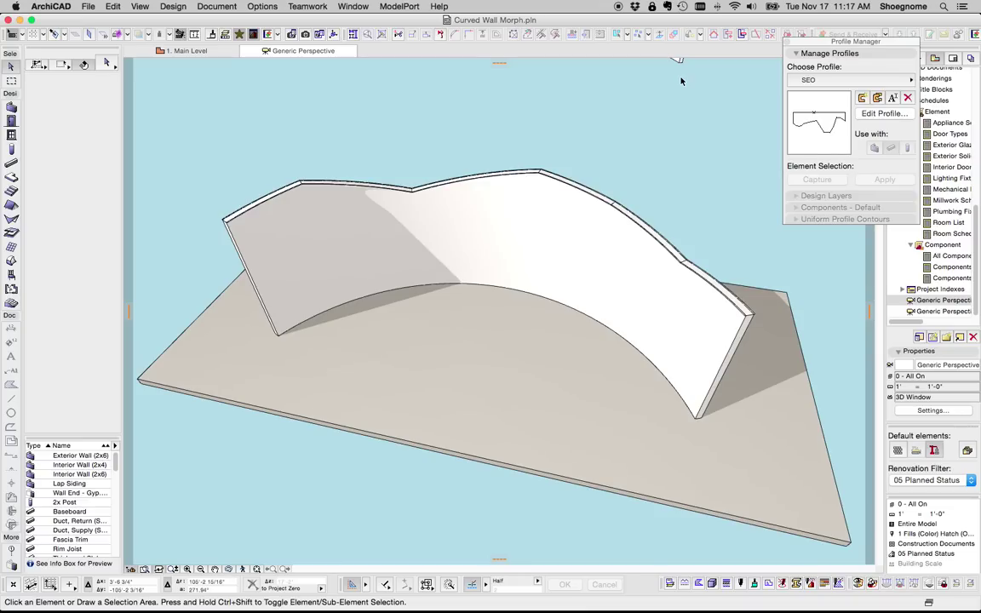
- Examine the finished curved wall and its uneven top edge in the 3D perspective from several angles
{"action": "middle_click_drag", "start_coordinate": [569, 191], "coordinate": [515, 145], "text": "shift"}
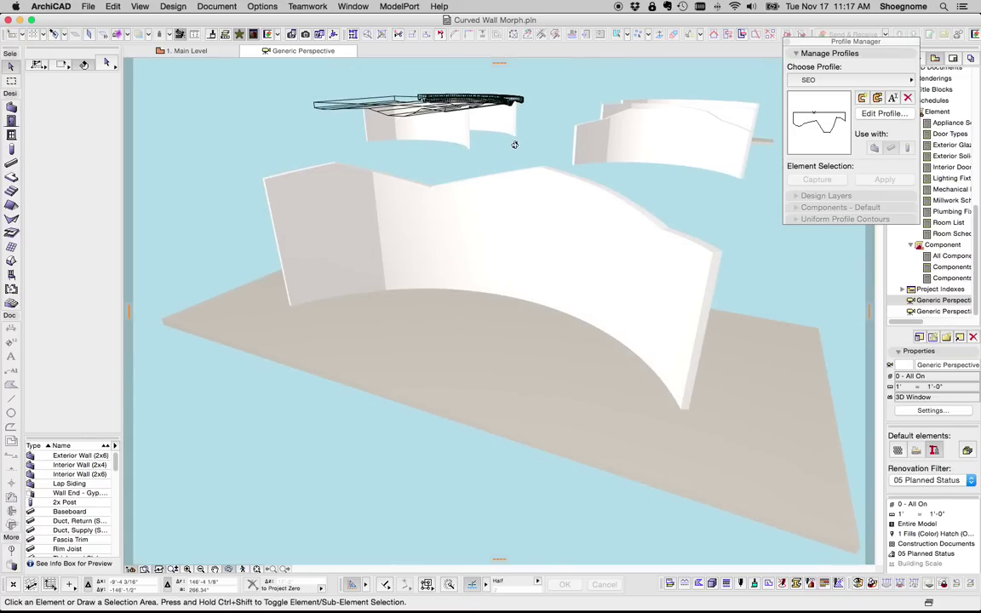
{"action": "scroll", "coordinate": [467, 168], "scroll_direction": "up", "scroll_amount": 3}
{"action": "left_click_drag", "start_coordinate": [452, 205], "coordinate": [550, 243]}
{"action": "left_click_drag", "start_coordinate": [492, 253], "coordinate": [514, 222]}
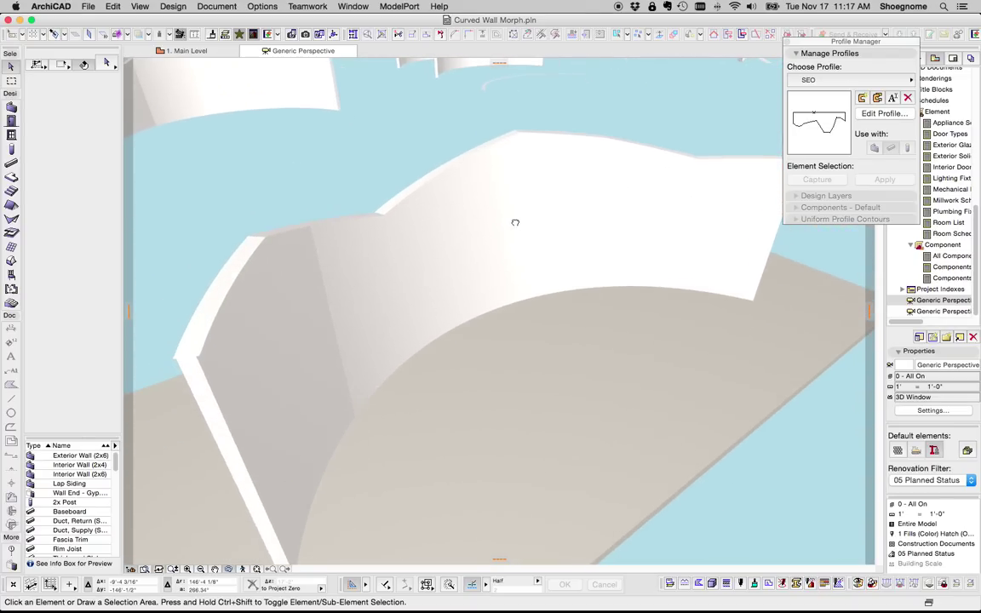
{"action": "middle_click_drag", "start_coordinate": [437, 307], "coordinate": [453, 298], "text": "shift"}
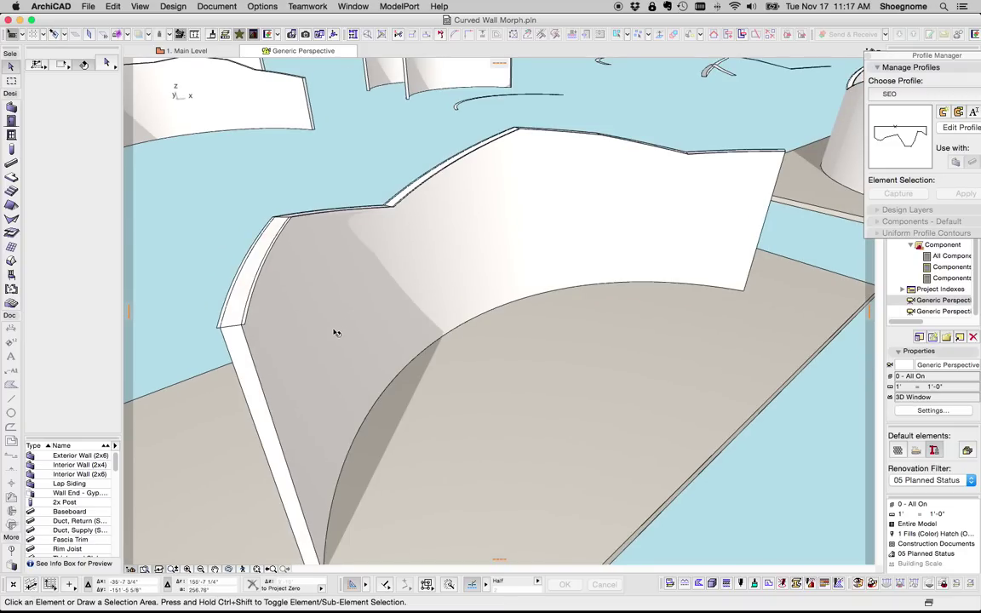
- Examine the "Bending A Steel Wall (Morph) Along A Polyline" reference post, the profile outline and the curved walls on the Main Level plan
{"action": "left_click", "coordinate": [186, 50]}
{"action": "scroll", "coordinate": [409, 158], "scroll_direction": "up", "scroll_amount": 5}
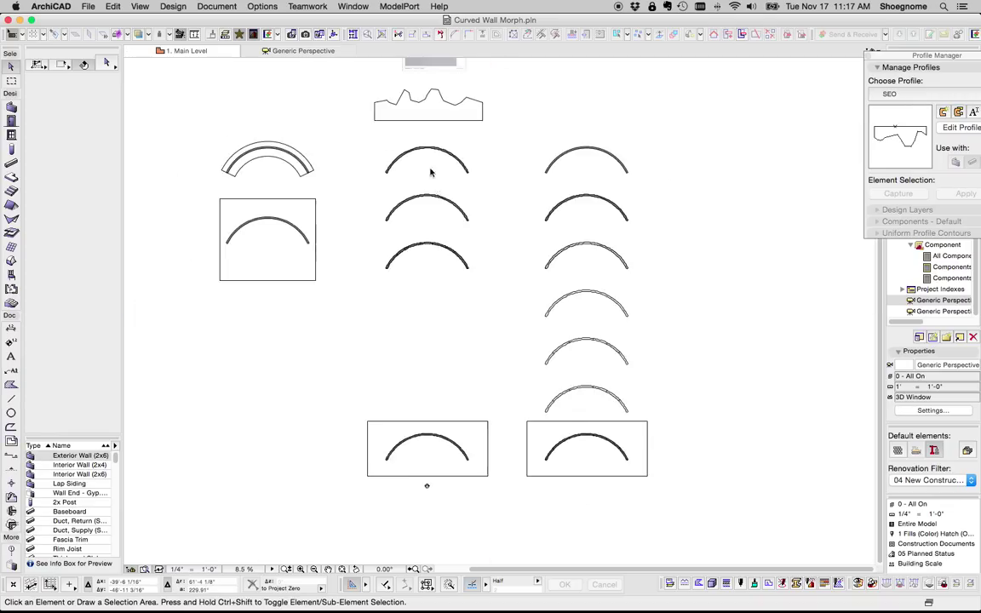
{"action": "scroll", "coordinate": [456, 224], "scroll_direction": "up", "scroll_amount": 10}
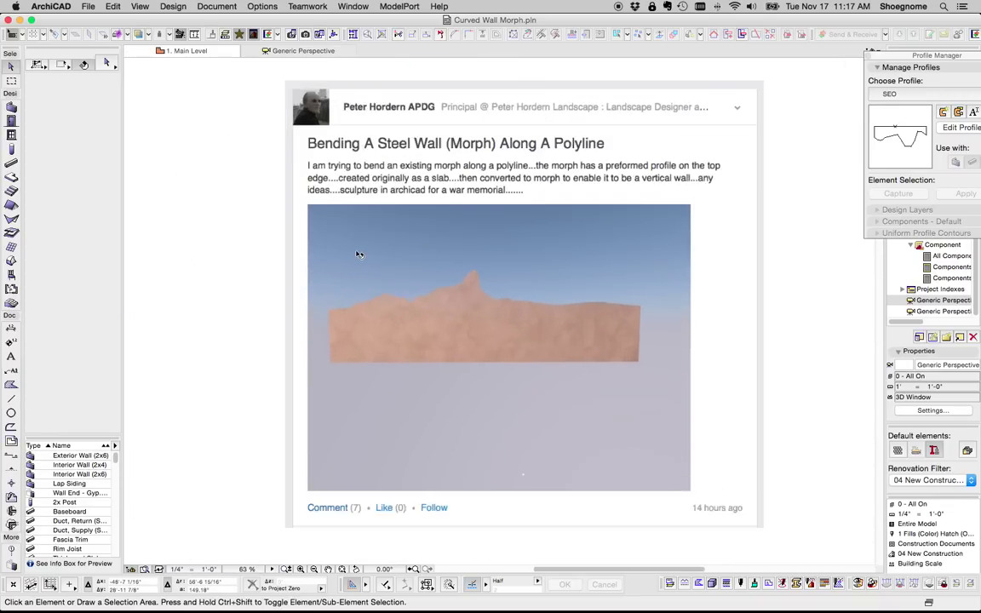
{"action": "scroll", "coordinate": [467, 311], "scroll_direction": "down", "scroll_amount": 1}
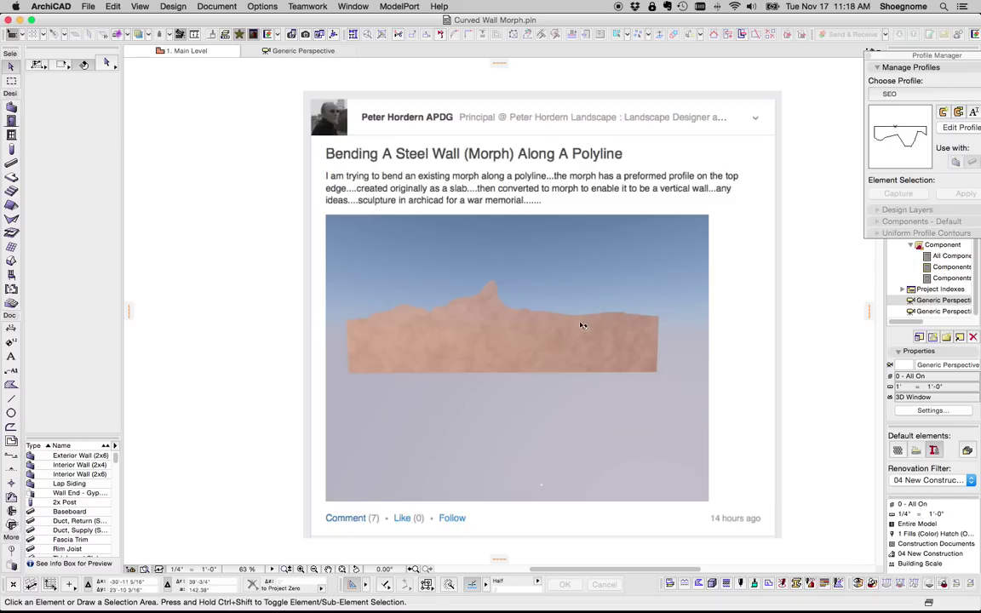
{"action": "scroll", "coordinate": [532, 329], "scroll_direction": "down", "scroll_amount": 5}
{"action": "scroll", "coordinate": [561, 342], "scroll_direction": "down", "scroll_amount": 2}
{"action": "middle_click_drag", "start_coordinate": [562, 341], "coordinate": [714, 291]}
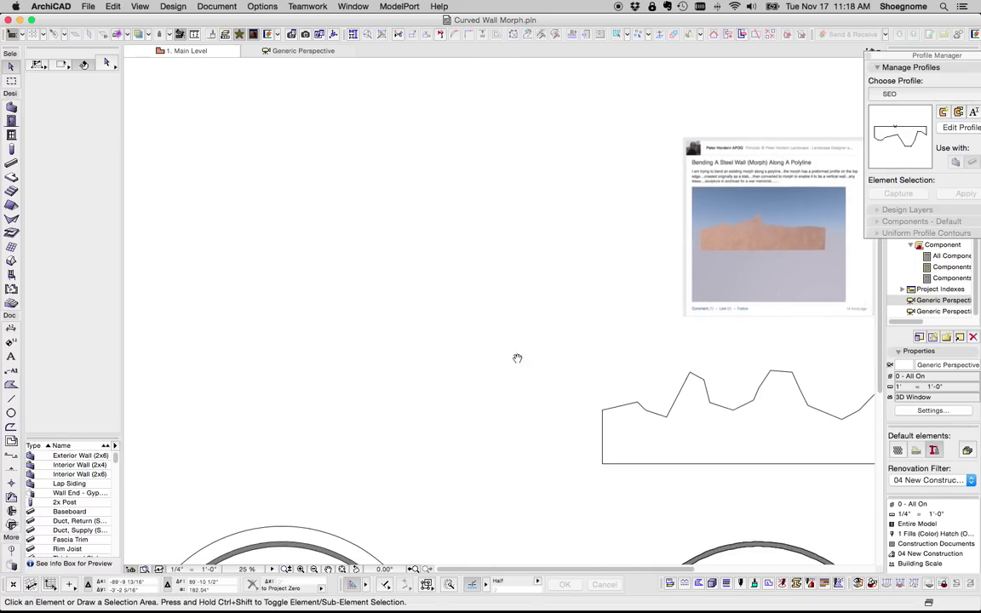
{"action": "middle_click_drag", "start_coordinate": [517, 357], "coordinate": [627, 75]}
{"action": "scroll", "coordinate": [564, 205], "scroll_direction": "down", "scroll_amount": 1}
{"action": "middle_click_drag", "start_coordinate": [562, 203], "coordinate": [569, 132]}
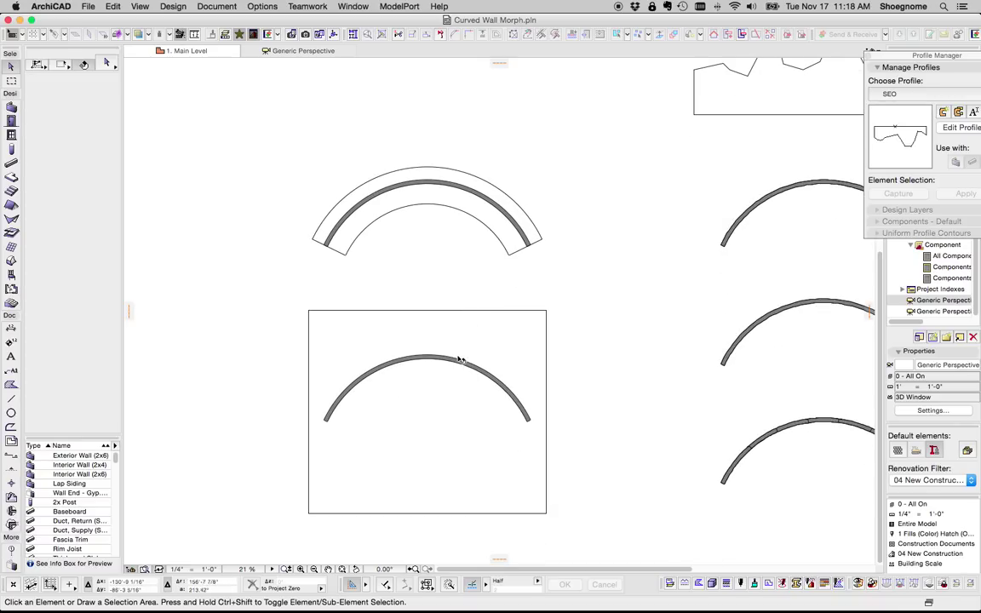
- Select the curved wall and the profiled beam in the square outline on plan and show only these two in 3D
{"action": "left_click_drag", "start_coordinate": [912, 55], "coordinate": [841, 53]}
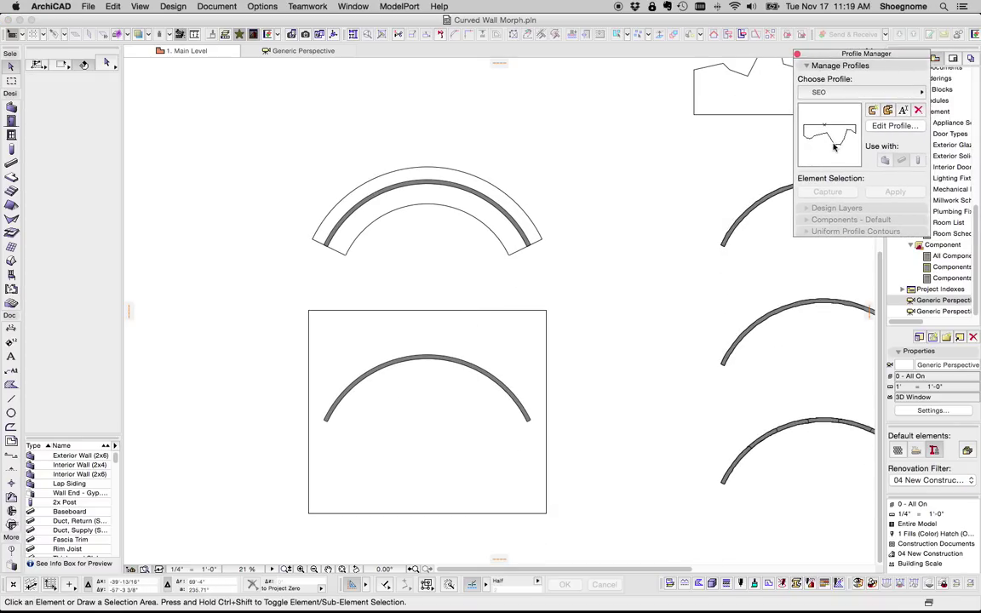
{"action": "left_click", "coordinate": [423, 338]}
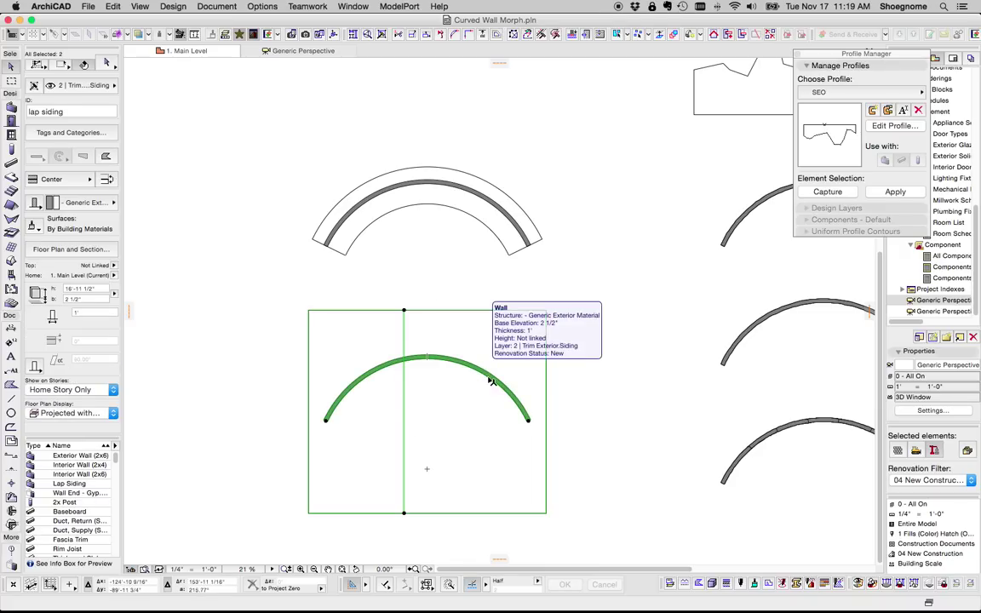
{"action": "key", "text": "F3"}
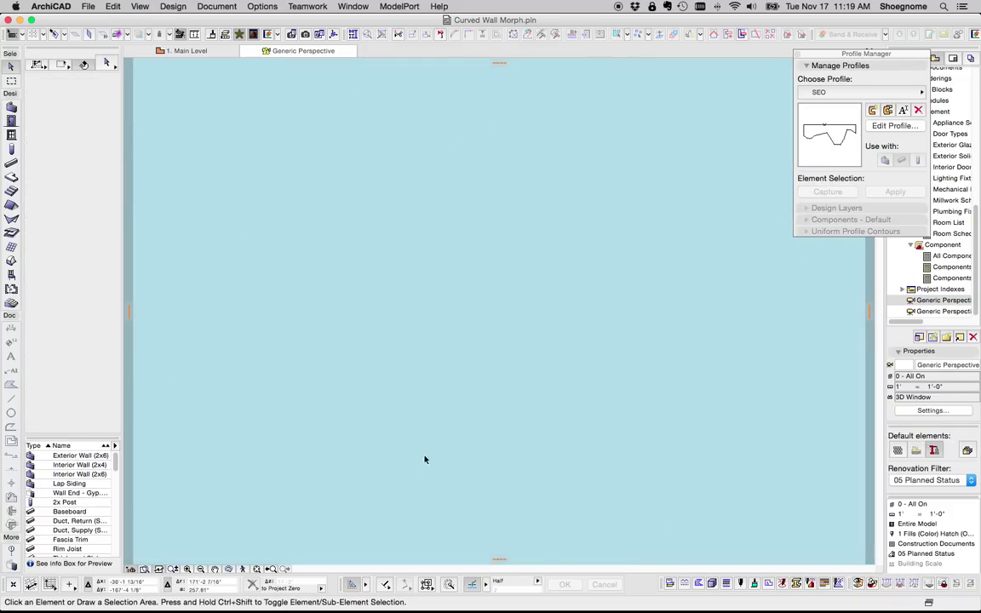
{"action": "scroll", "coordinate": [514, 290], "scroll_direction": "up", "scroll_amount": 4}
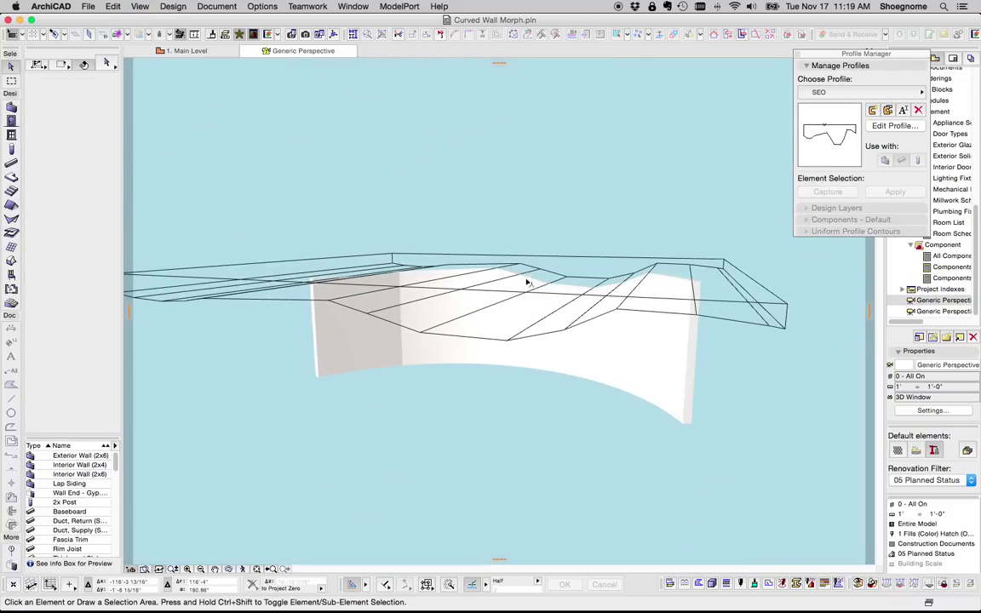
{"action": "middle_click_drag", "start_coordinate": [529, 279], "coordinate": [553, 383], "text": "shift"}
- Isolate the curved wall in 3D without the profiled beam and view it from its other end
{"action": "left_click", "coordinate": [666, 546]}
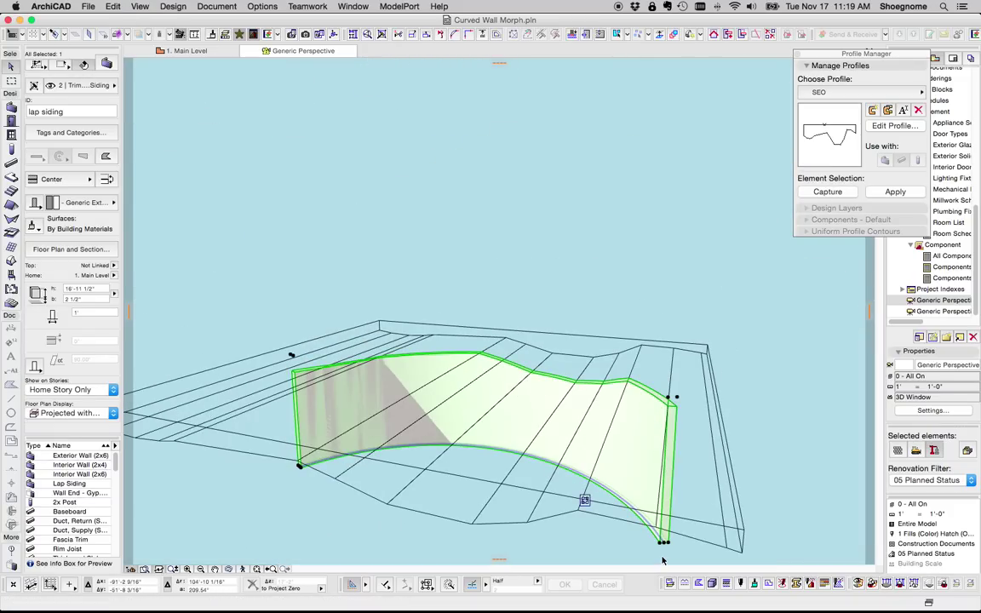
{"action": "key", "text": "F5"}
{"action": "key", "text": "Escape"}
{"action": "key", "text": "o"}
{"action": "middle_click_drag", "start_coordinate": [596, 448], "coordinate": [322, 401], "text": "shift"}
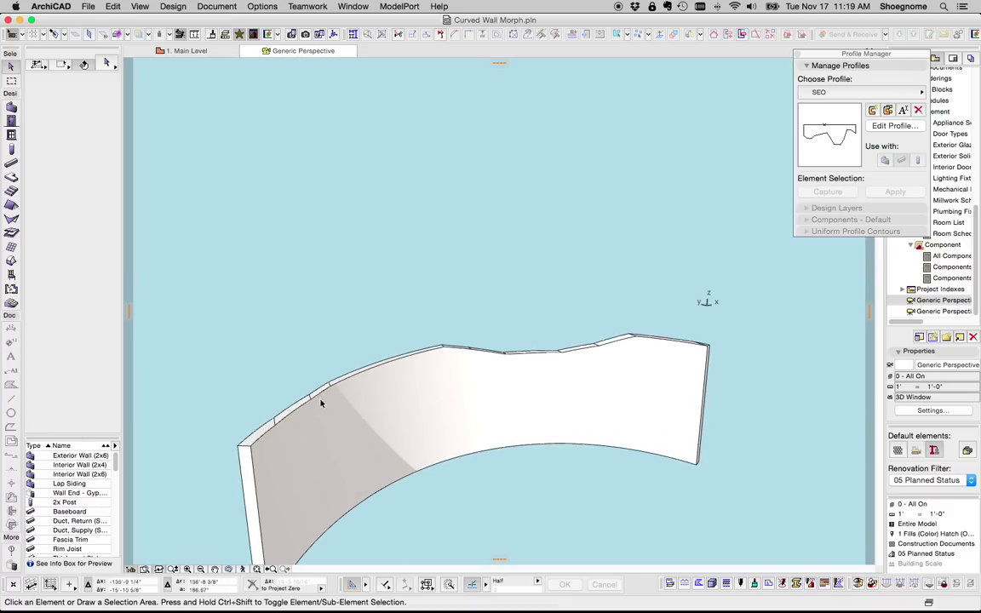
- Examine the segments along the curved wall's cut top edge up close in 3D
{"action": "left_click", "coordinate": [288, 411]}
{"action": "scroll", "coordinate": [569, 357], "scroll_direction": "up", "scroll_amount": 5}
{"action": "scroll", "coordinate": [543, 343], "scroll_direction": "up", "scroll_amount": 2}
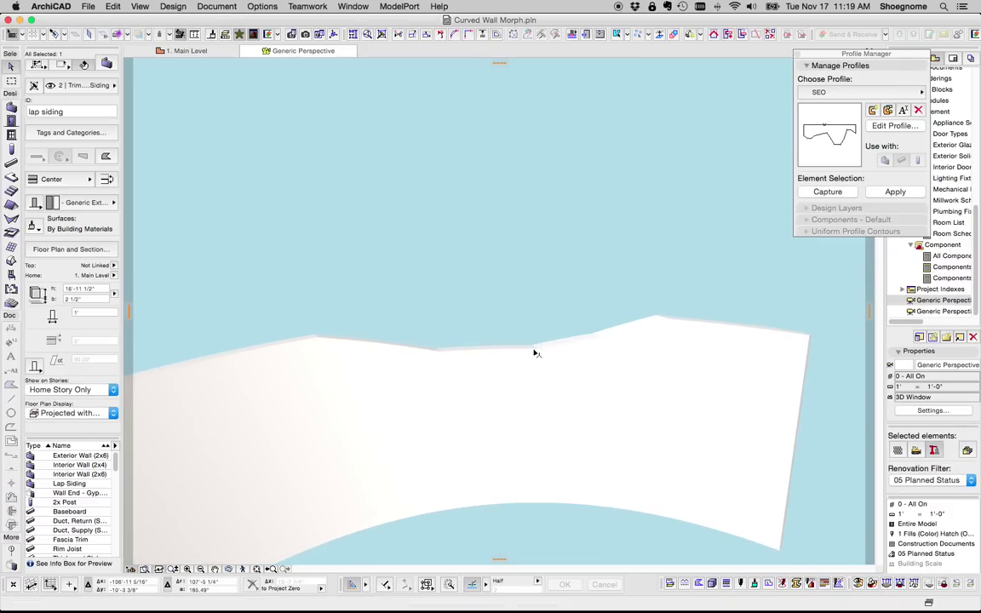
{"action": "key", "text": "o"}
{"action": "left_click_drag", "start_coordinate": [732, 290], "coordinate": [372, 279]}
{"action": "middle_click_drag", "start_coordinate": [372, 279], "coordinate": [450, 313], "text": "shift"}
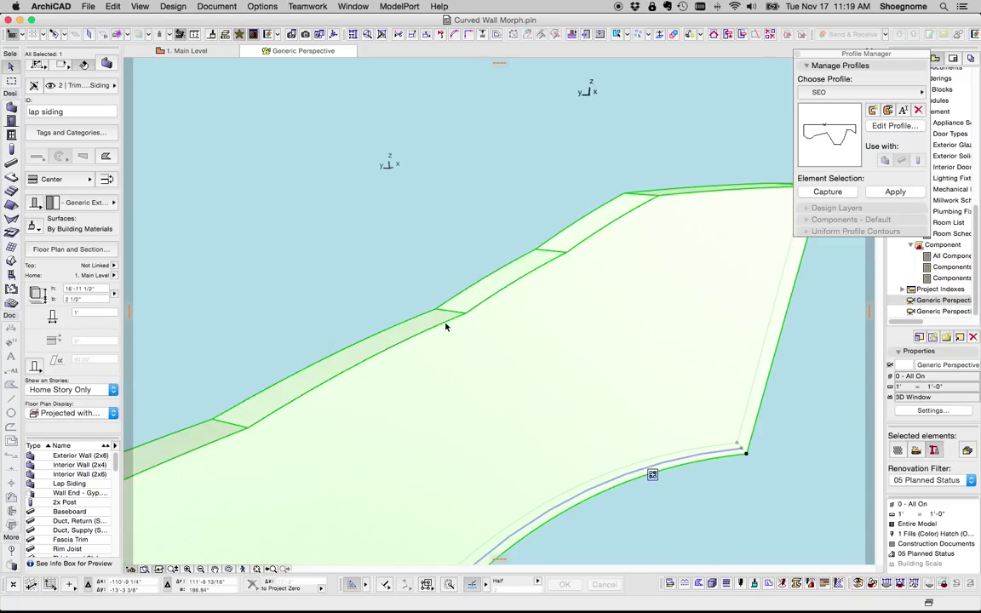
{"action": "scroll", "coordinate": [461, 315], "scroll_direction": "up", "scroll_amount": 3}
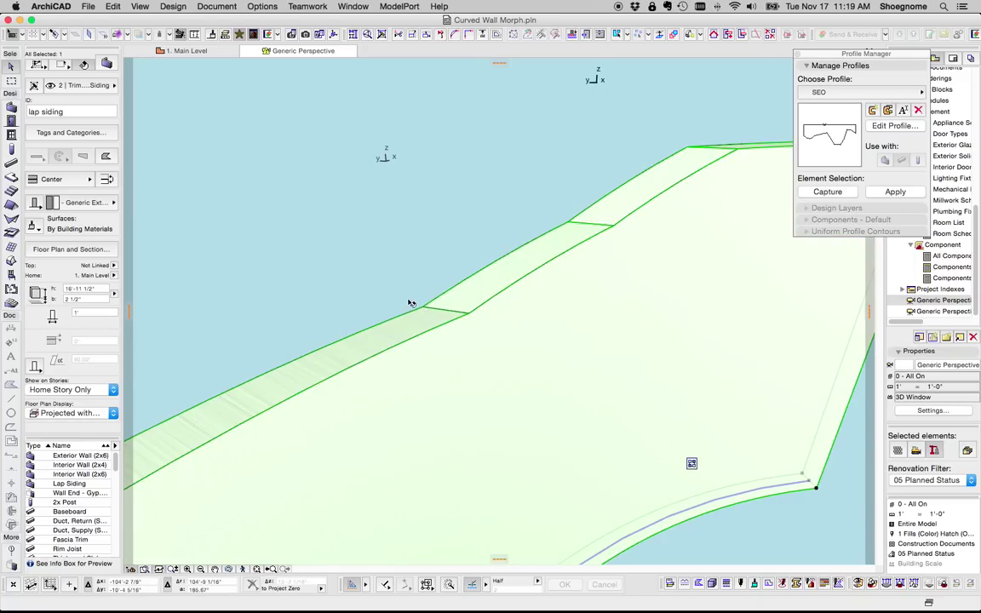
- Select the three curved morphs below the profile outline on the Main Level plan and show only them in 3D
{"action": "left_click", "coordinate": [189, 50]}
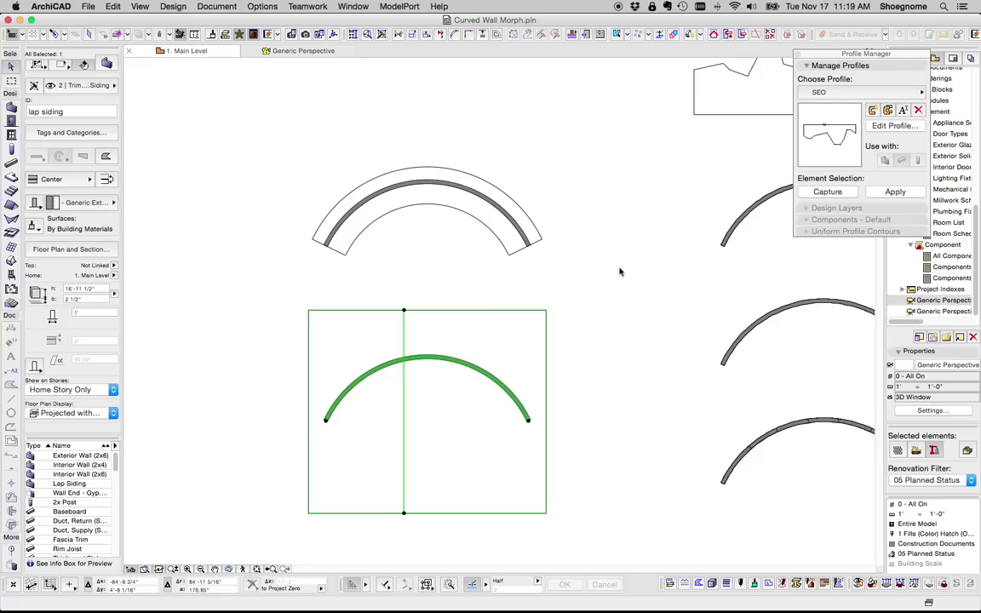
{"action": "key", "text": "Escape"}
{"action": "left_click", "coordinate": [569, 240]}
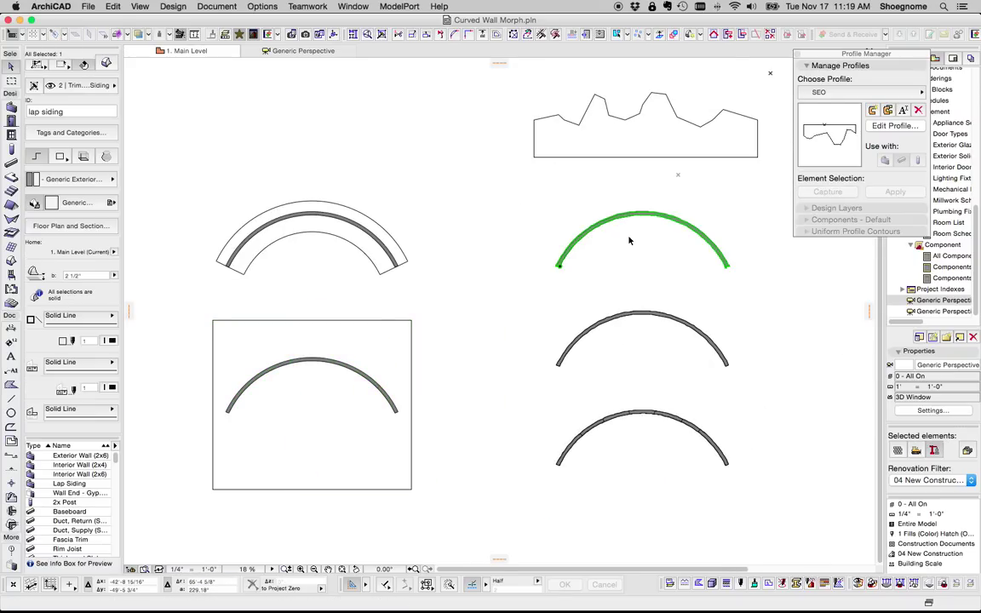
{"action": "scroll", "coordinate": [484, 235], "scroll_direction": "down", "scroll_amount": 5}
{"action": "scroll", "coordinate": [525, 264], "scroll_direction": "up", "scroll_amount": 5}
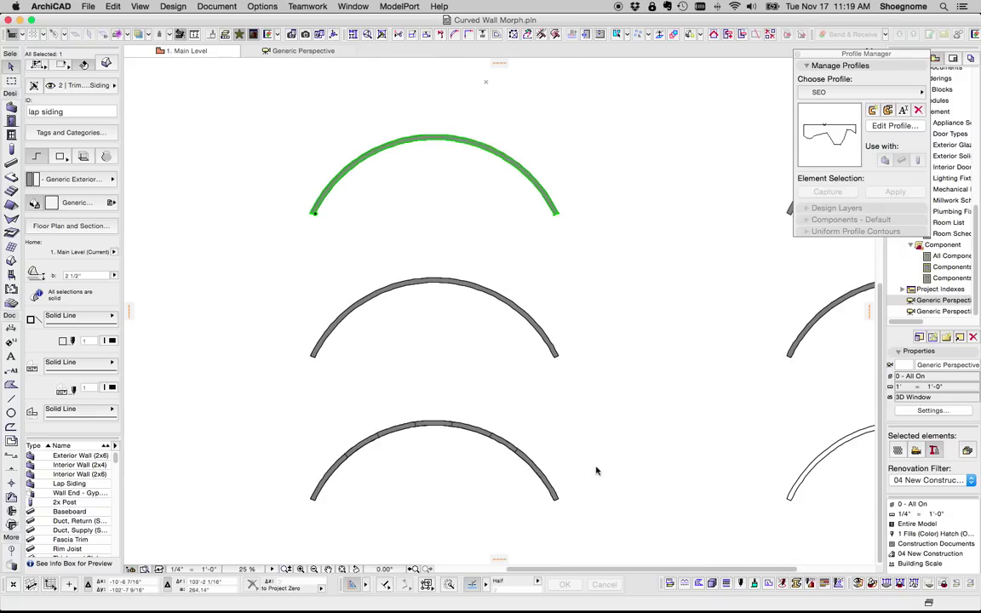
{"action": "left_click_drag", "start_coordinate": [586, 498], "coordinate": [298, 147]}
{"action": "key", "text": "F5"}
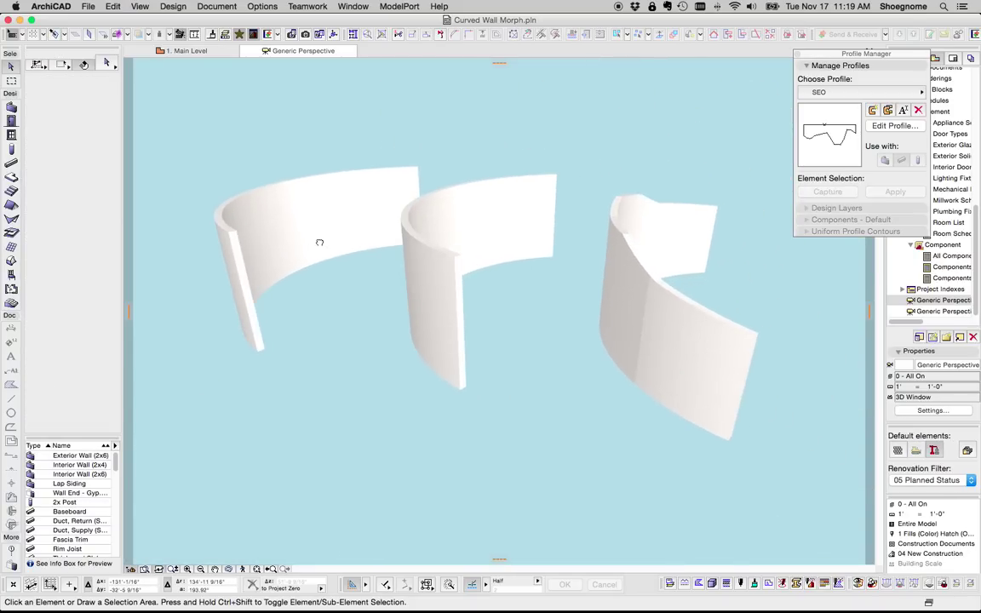
- Compare the curved morphs in 3D, selecting the first two individually and trying the Convert Selection to Morph(s) command on the first
{"action": "left_click", "coordinate": [272, 223]}
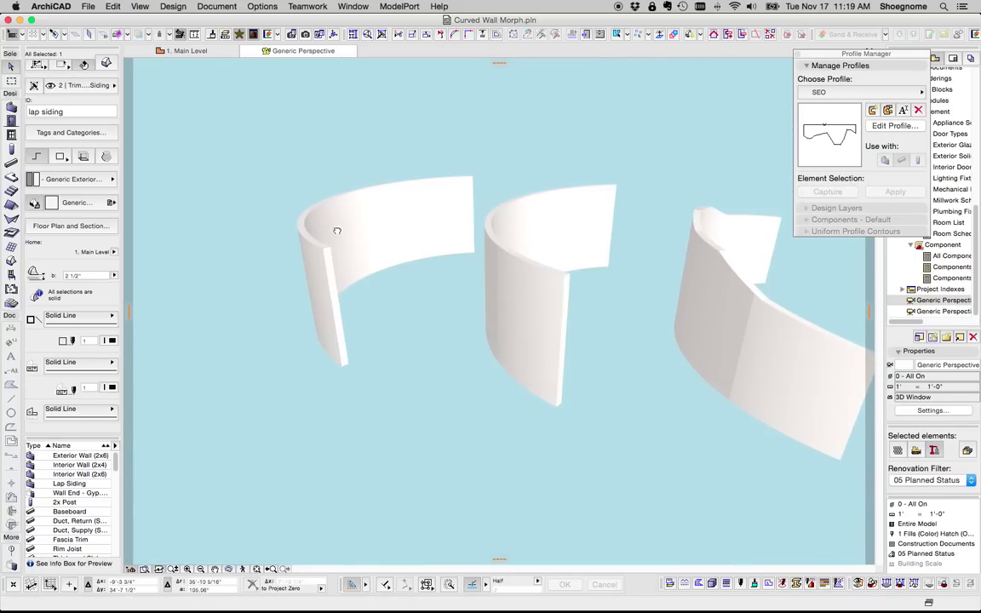
{"action": "left_click", "coordinate": [409, 228]}
{"action": "left_click", "coordinate": [460, 236]}
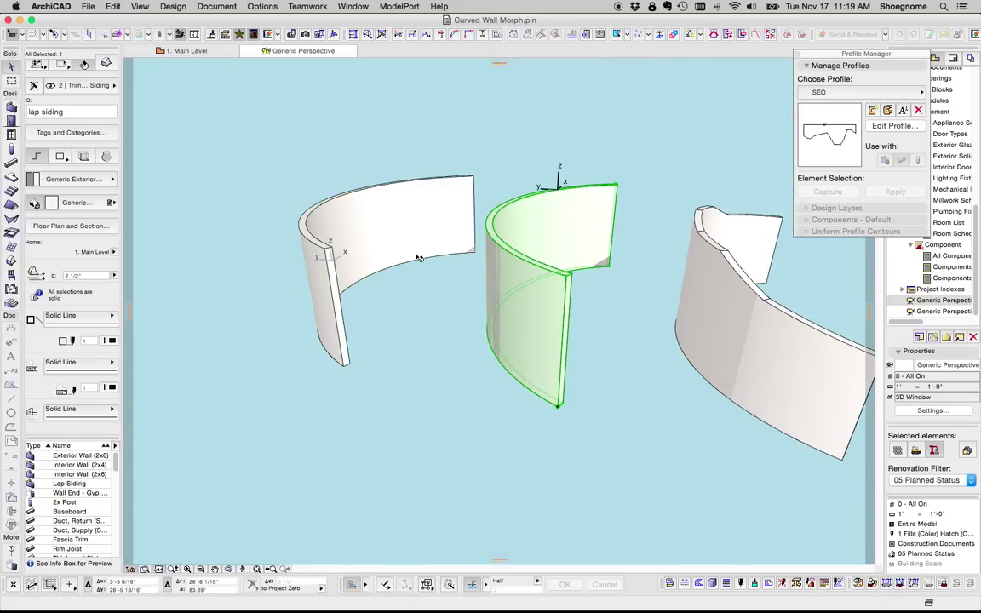
{"action": "left_click", "coordinate": [320, 246]}
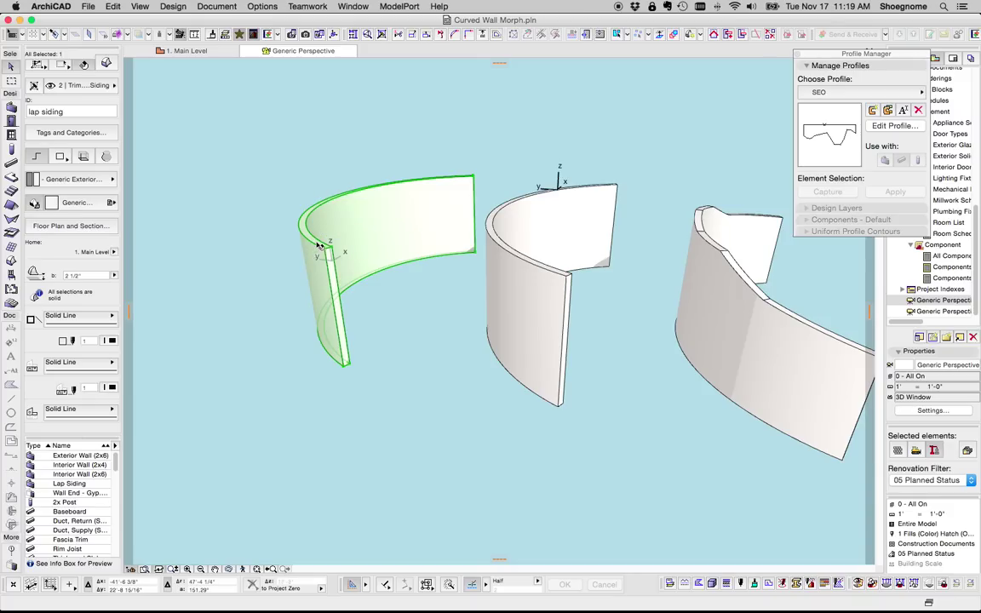
{"action": "right_click", "coordinate": [340, 237]}
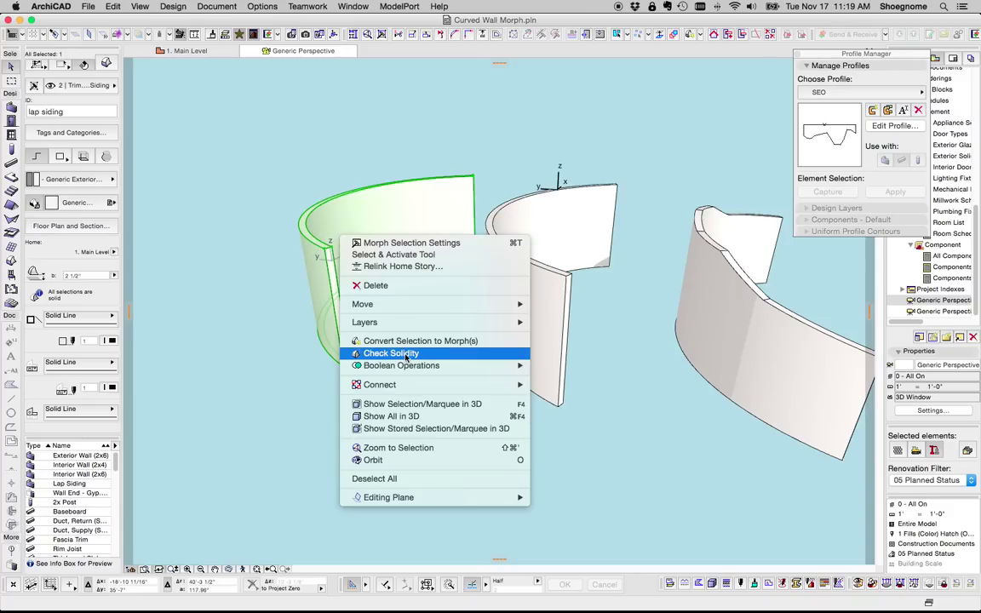
{"action": "left_click", "coordinate": [425, 342]}
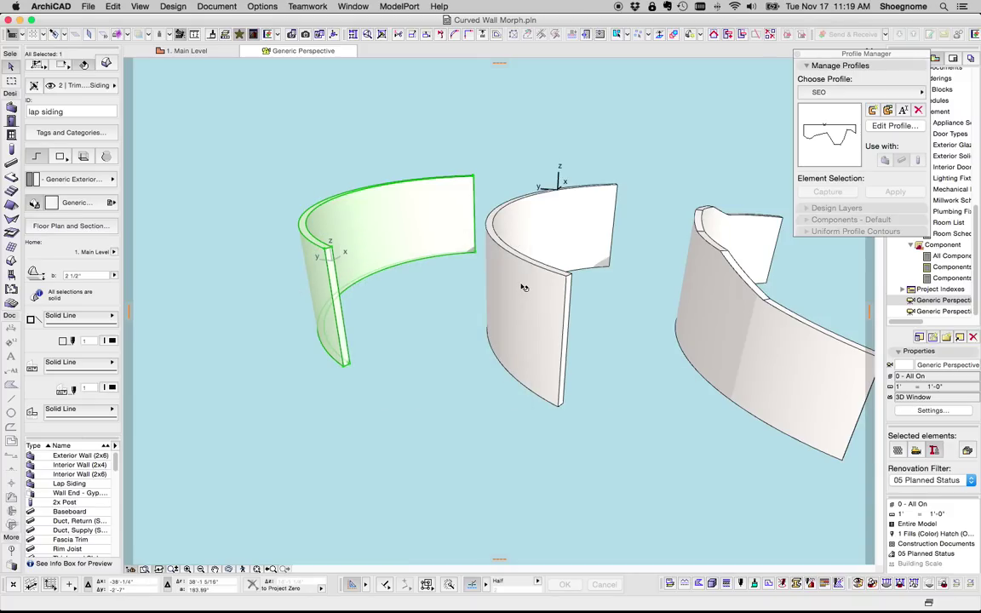
{"action": "left_click", "coordinate": [521, 284]}
{"action": "middle_click_drag", "start_coordinate": [523, 287], "coordinate": [376, 265], "text": "shift"}
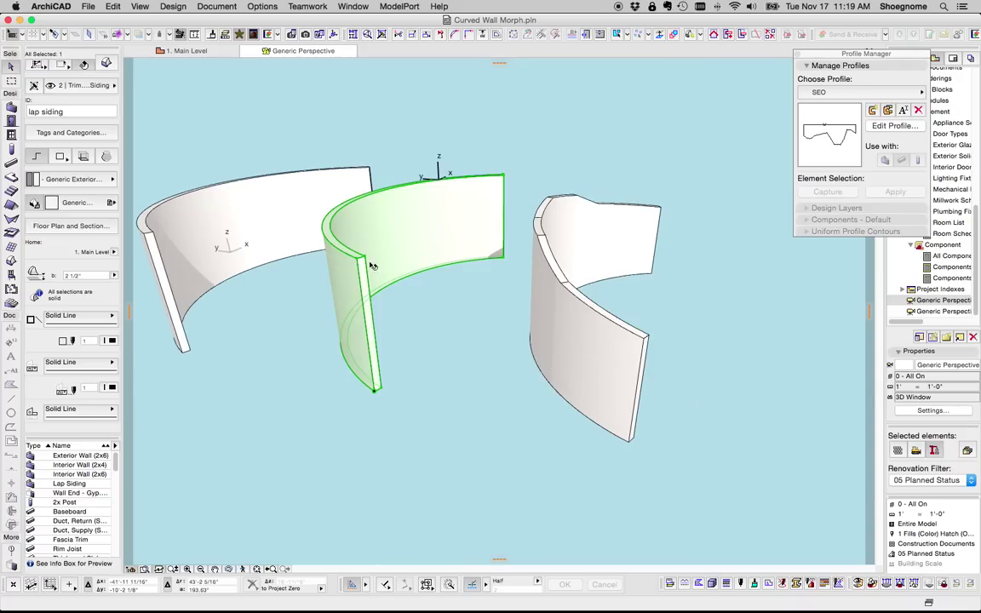
{"action": "left_click", "coordinate": [449, 272]}
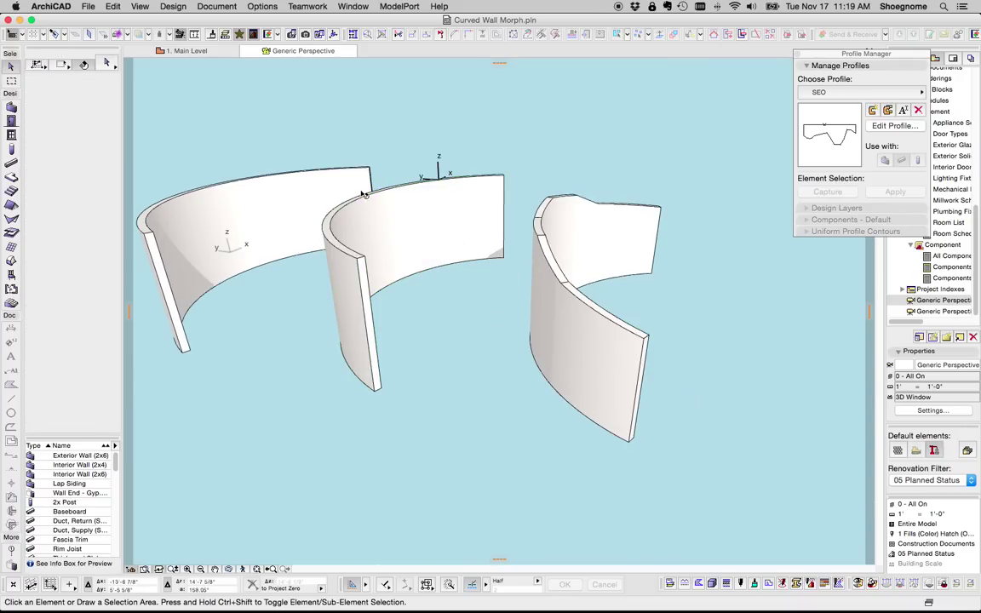
- Select the middle curved morph on the Main Level plan and draw a first dividing line across its thickness near one end
{"action": "left_click", "coordinate": [186, 53]}
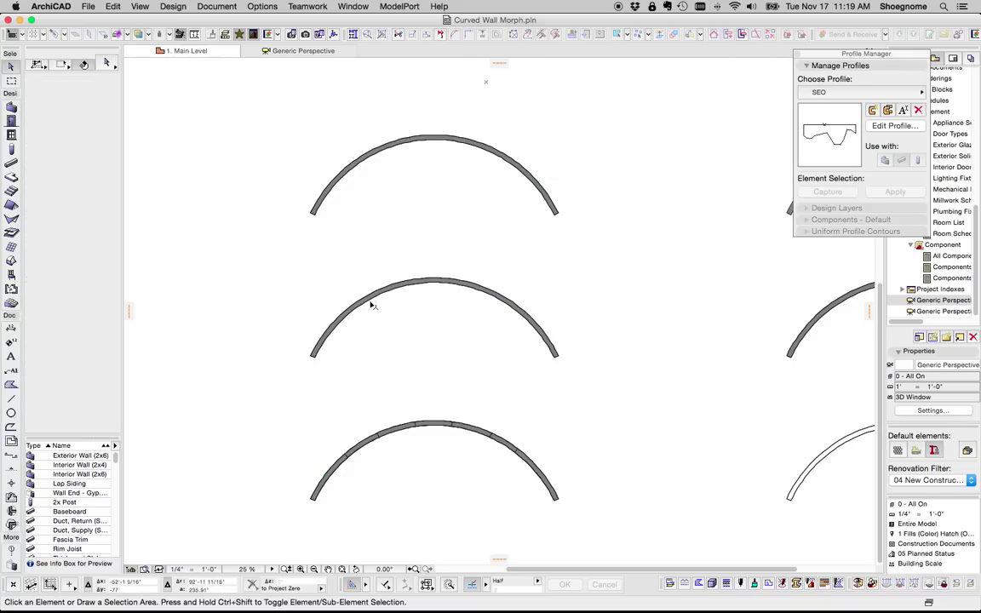
{"action": "left_click", "coordinate": [331, 327]}
{"action": "scroll", "coordinate": [334, 326], "scroll_direction": "up", "scroll_amount": 3}
{"action": "scroll", "coordinate": [335, 327], "scroll_direction": "up", "scroll_amount": 4}
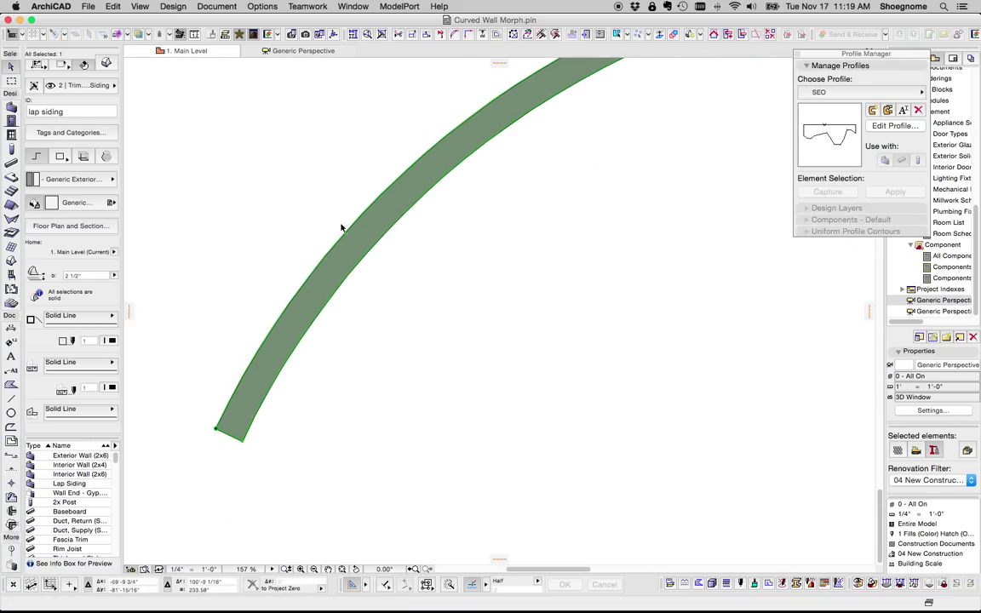
{"action": "left_click", "coordinate": [356, 230]}
{"action": "left_click", "coordinate": [408, 145]}
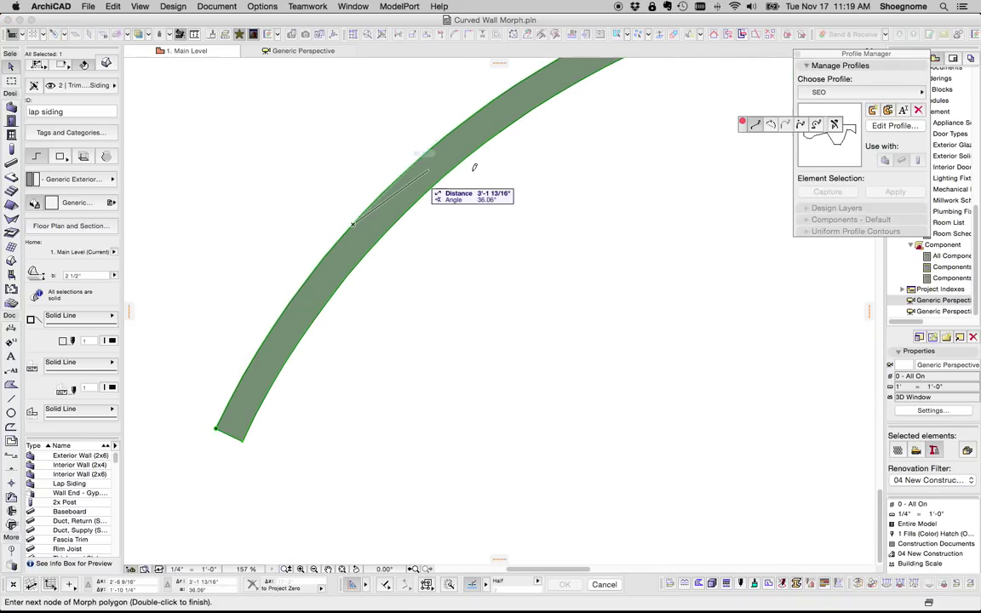
{"action": "double_click", "coordinate": [377, 239]}
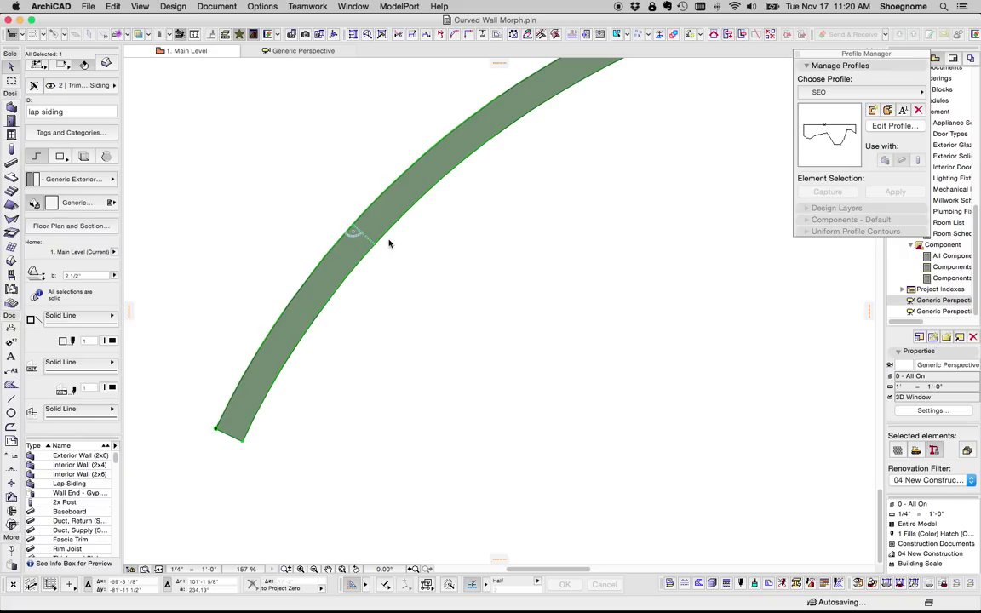
- Draw three more dividing lines across the middle morph's thickness, spaced from the first line to just before the crown of the arc
{"action": "left_click", "coordinate": [453, 134]}
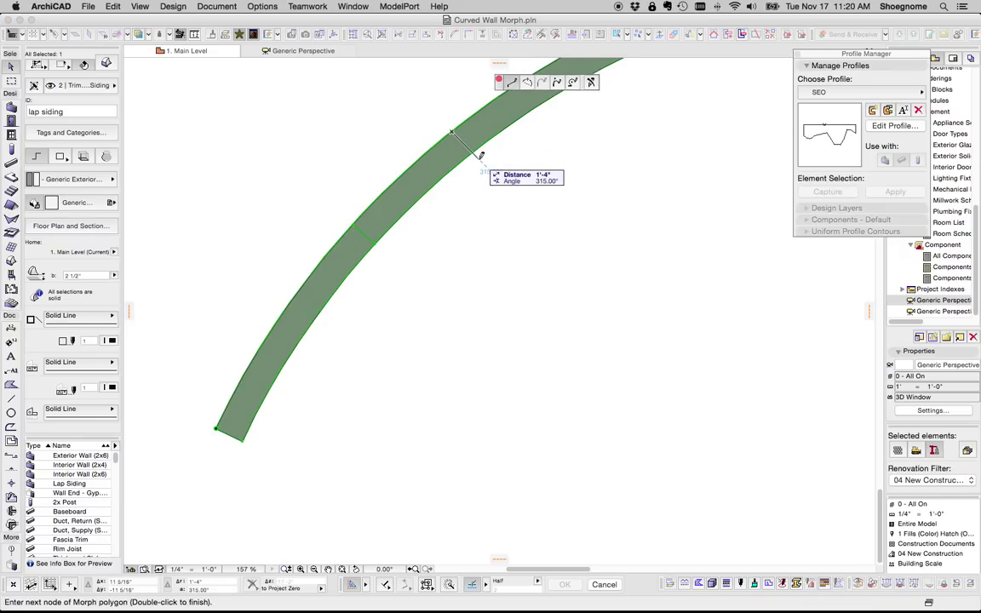
{"action": "double_click", "coordinate": [472, 156]}
{"action": "scroll", "coordinate": [454, 306], "scroll_direction": "down", "scroll_amount": 2}
{"action": "middle_click_drag", "start_coordinate": [454, 306], "coordinate": [432, 330]}
{"action": "middle_click_drag", "start_coordinate": [623, 105], "coordinate": [462, 262]}
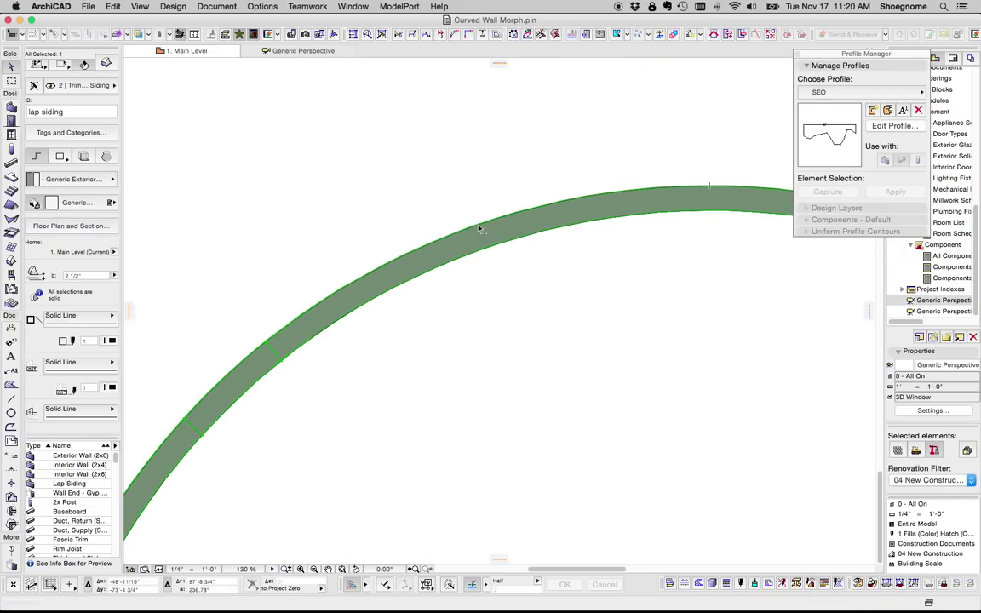
{"action": "left_click", "coordinate": [478, 224]}
{"action": "double_click", "coordinate": [486, 248]}
{"action": "left_click", "coordinate": [656, 193]}
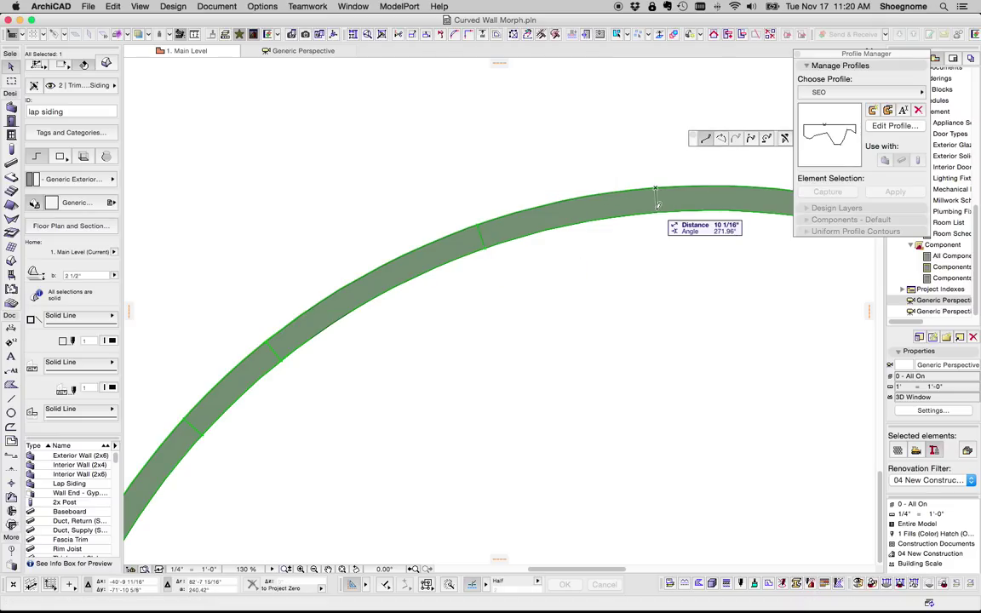
{"action": "scroll", "coordinate": [473, 184], "scroll_direction": "down", "scroll_amount": 3}
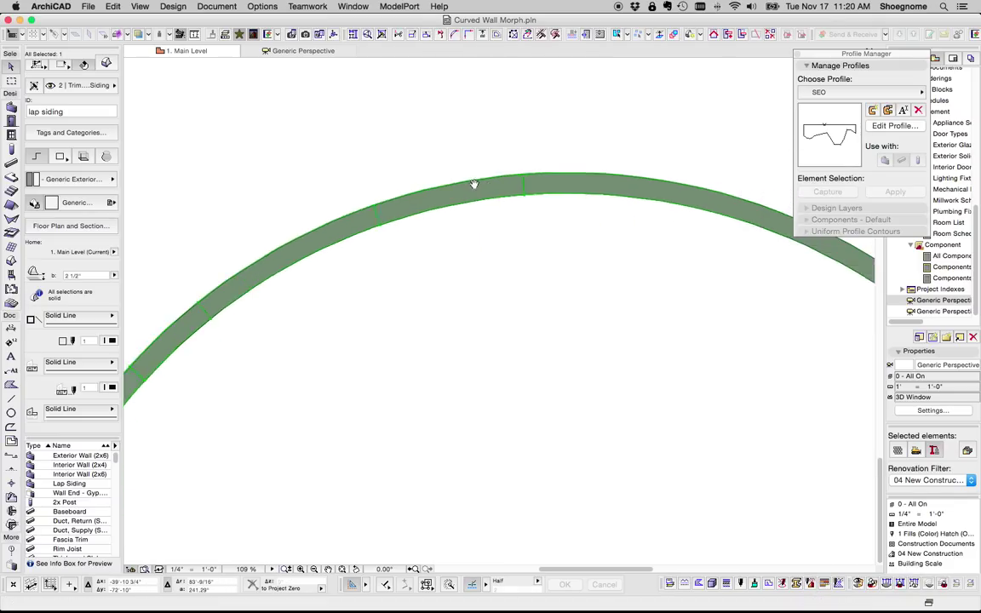
- Draw five dividing lines across the morph's thickness between the crown of the arc and its far end
{"action": "left_click", "coordinate": [561, 185]}
{"action": "double_click", "coordinate": [563, 164]}
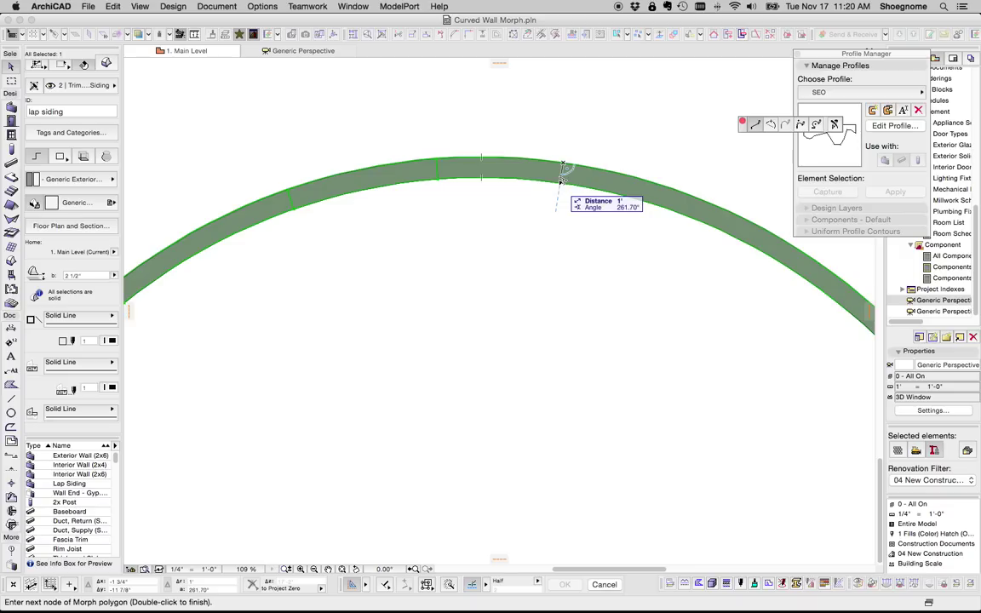
{"action": "left_click", "coordinate": [665, 202]}
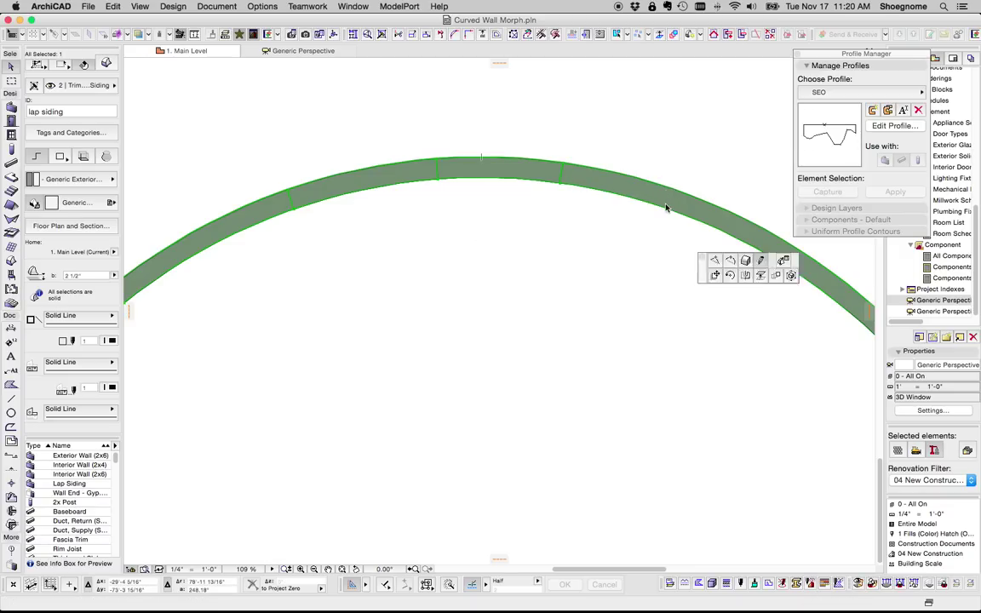
{"action": "left_click", "coordinate": [665, 202]}
{"action": "scroll", "coordinate": [682, 229], "scroll_direction": "down", "scroll_amount": 3}
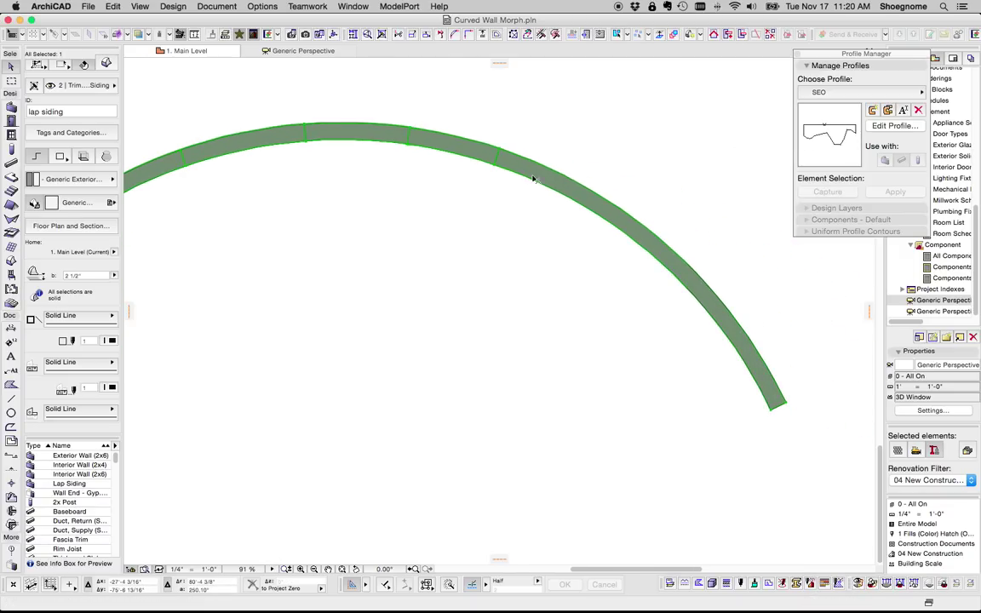
{"action": "left_click", "coordinate": [598, 210]}
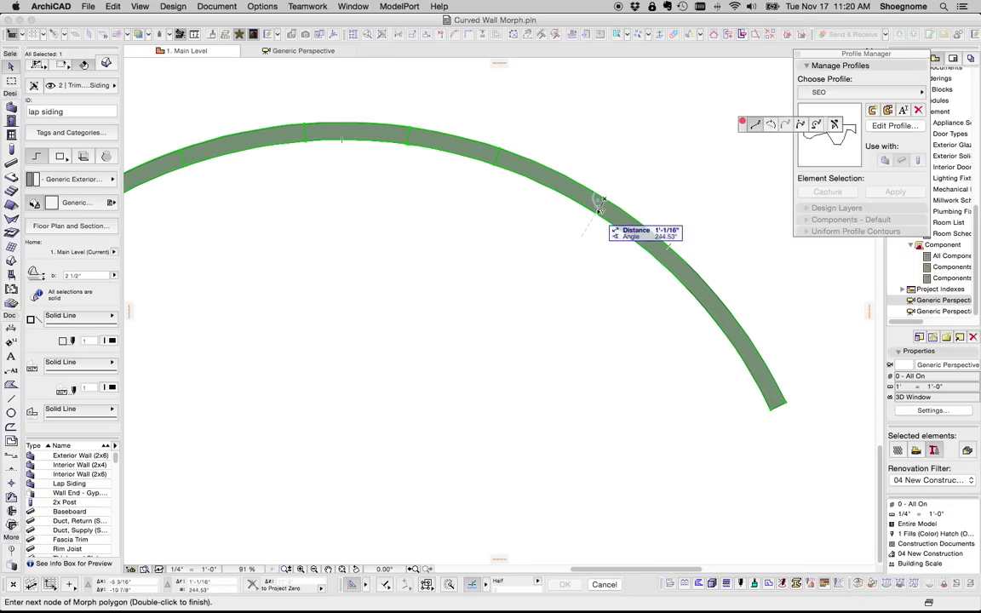
{"action": "double_click", "coordinate": [599, 201]}
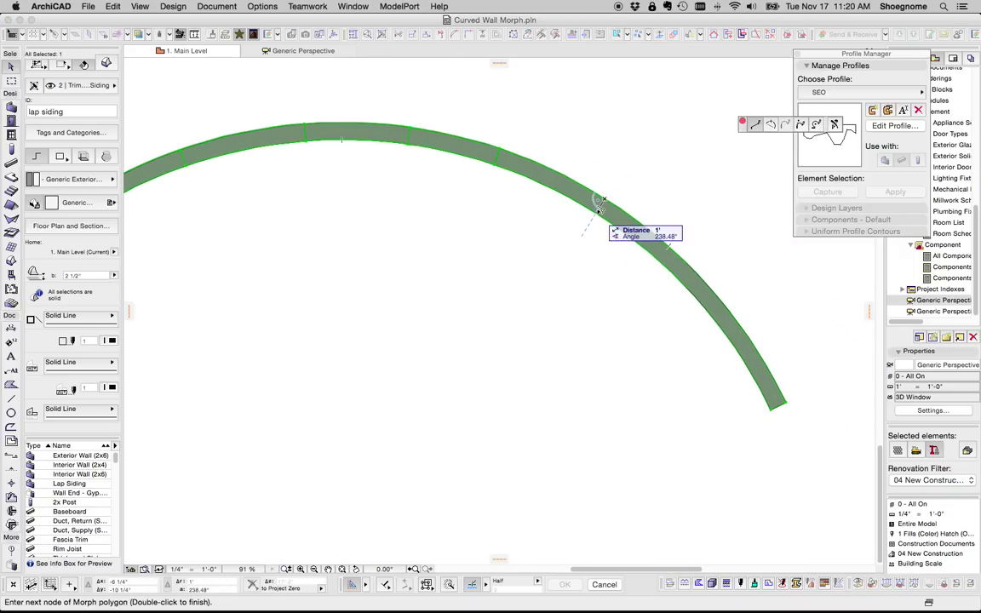
{"action": "left_click", "coordinate": [653, 253]}
{"action": "double_click", "coordinate": [663, 244]}
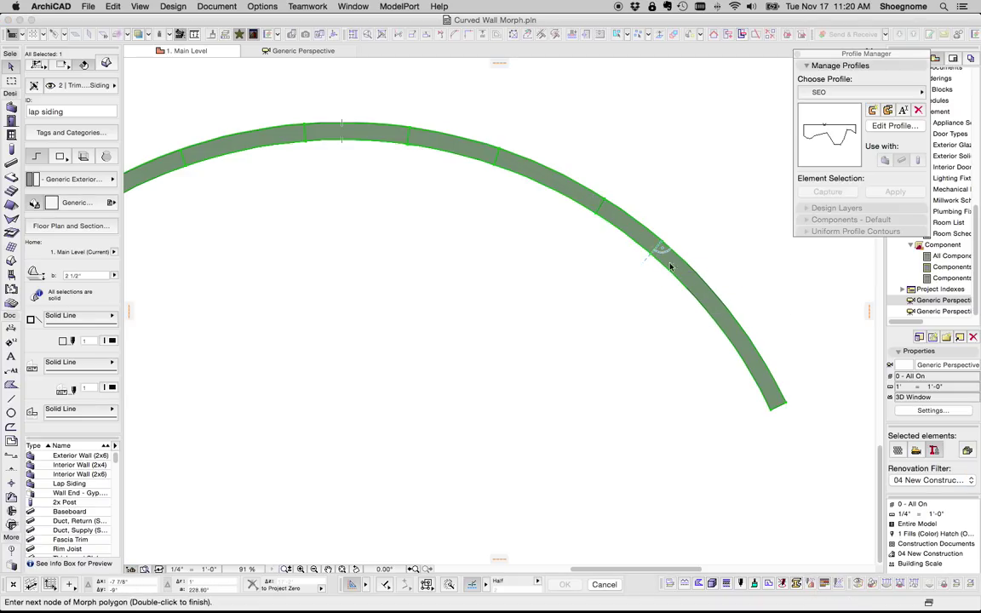
{"action": "left_click", "coordinate": [737, 322]}
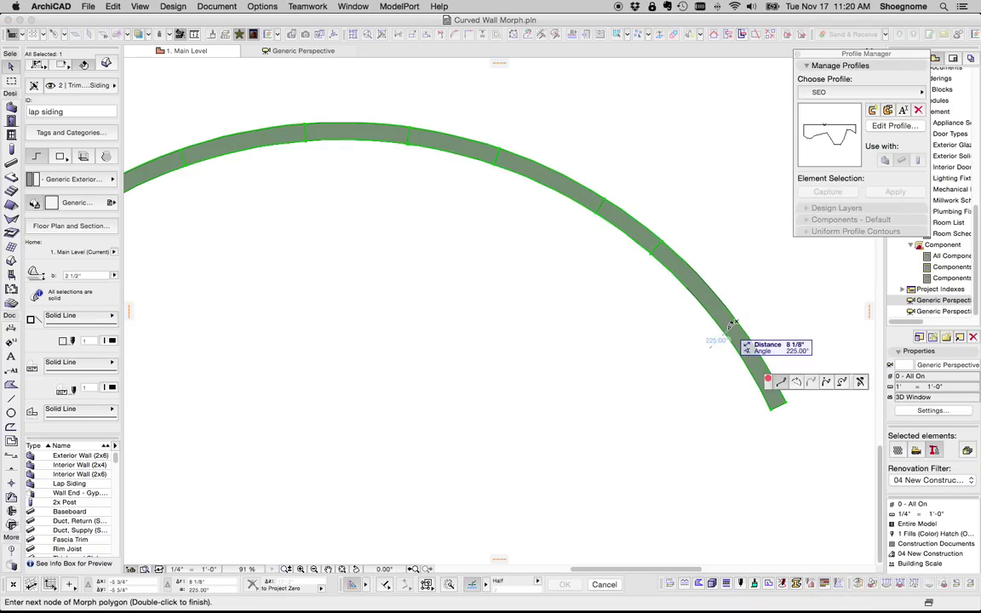
{"action": "double_click", "coordinate": [726, 331]}
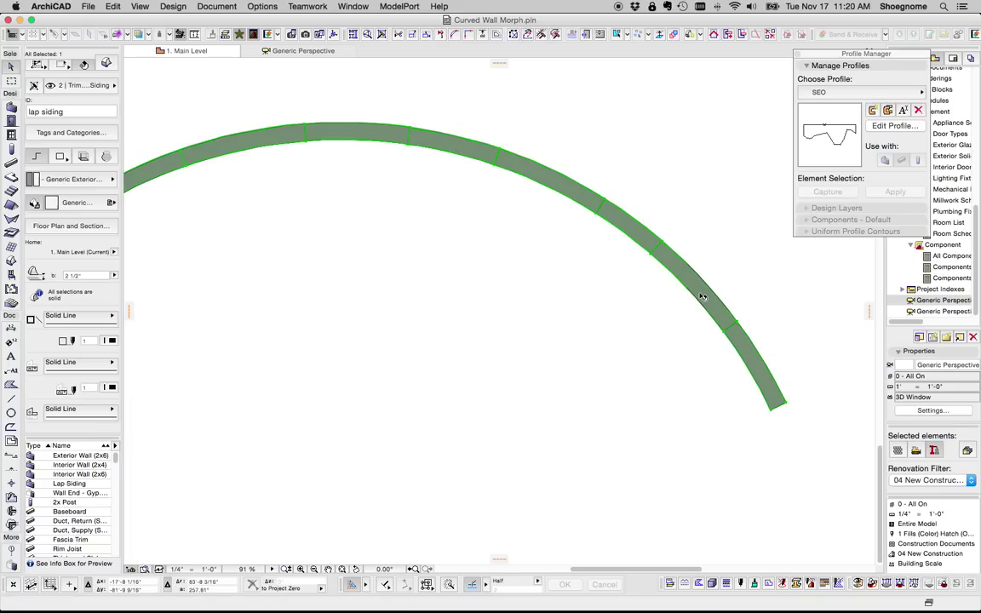
- Show only the lower two curved morphs in 3D and examine the divisions along the middle morph's top edge
{"action": "scroll", "coordinate": [703, 295], "scroll_direction": "down", "scroll_amount": 5}
{"action": "mouse_move", "coordinate": [582, 424]}
{"action": "left_mouse_down"}
{"action": "mouse_move", "coordinate": [509, 318]}
{"action": "mouse_move", "coordinate": [378, 193]}
{"action": "left_mouse_up"}
{"action": "key", "text": "F5"}
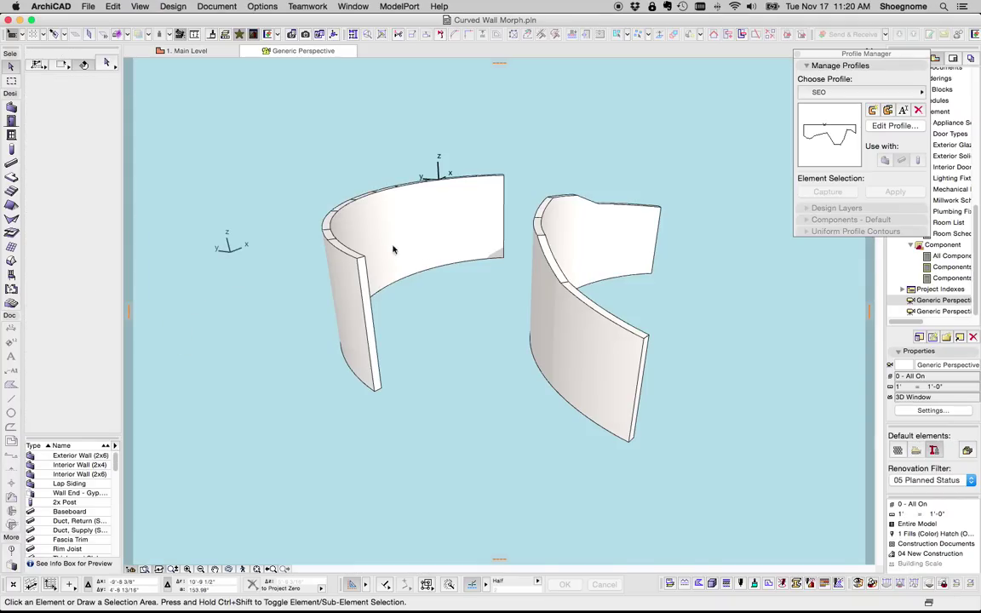
{"action": "scroll", "coordinate": [394, 255], "scroll_direction": "up", "scroll_amount": 8}
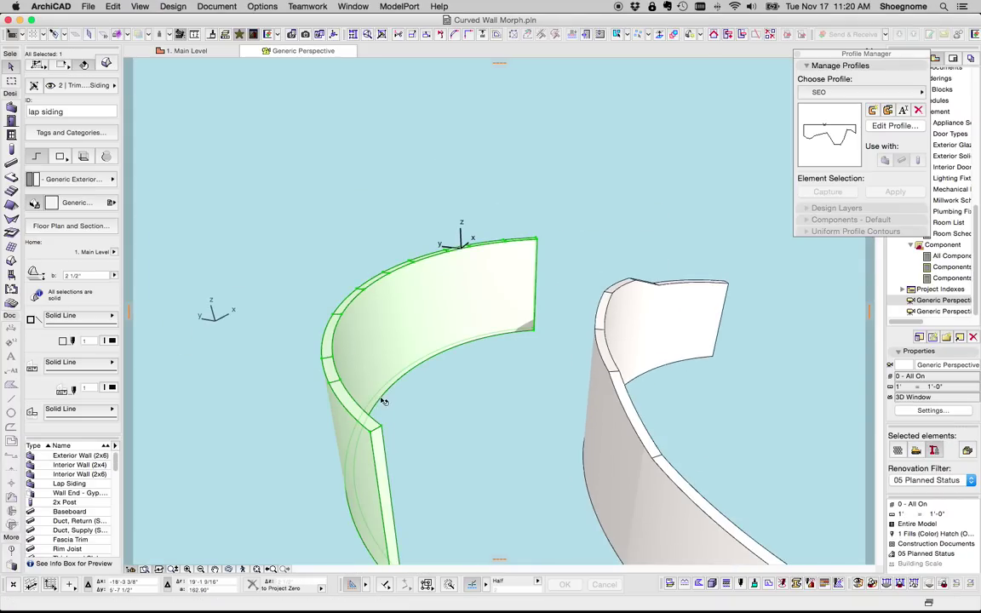
{"action": "middle_click_drag", "start_coordinate": [381, 400], "coordinate": [316, 272]}
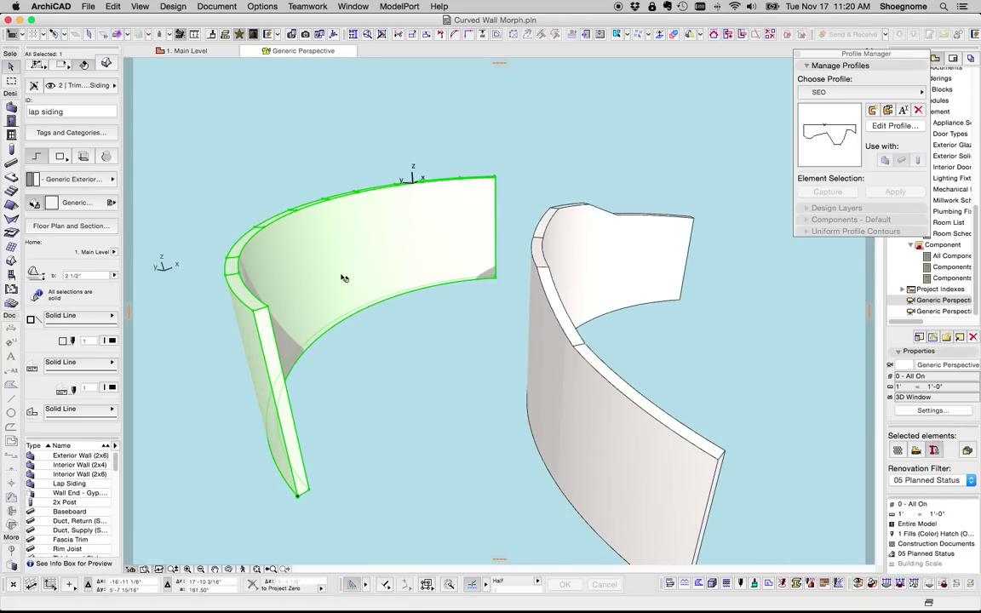
- Select all three curved morphs on the Main Level plan, show only them in 3D, and select the undivided one
{"action": "left_click", "coordinate": [188, 50]}
{"action": "left_click", "coordinate": [500, 347]}
{"action": "scroll", "coordinate": [506, 375], "scroll_direction": "down", "scroll_amount": 2}
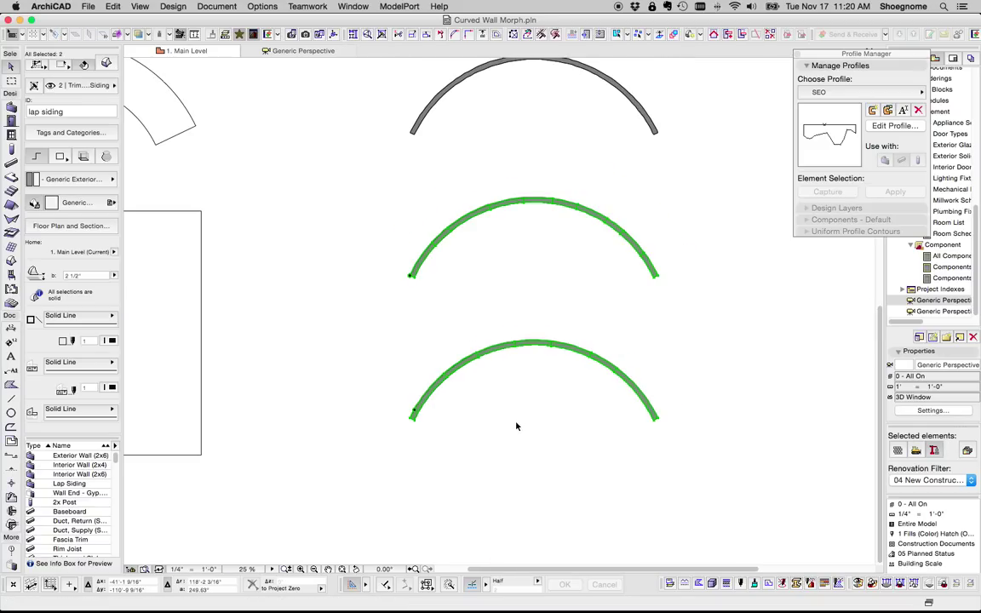
{"action": "left_click", "coordinate": [456, 424]}
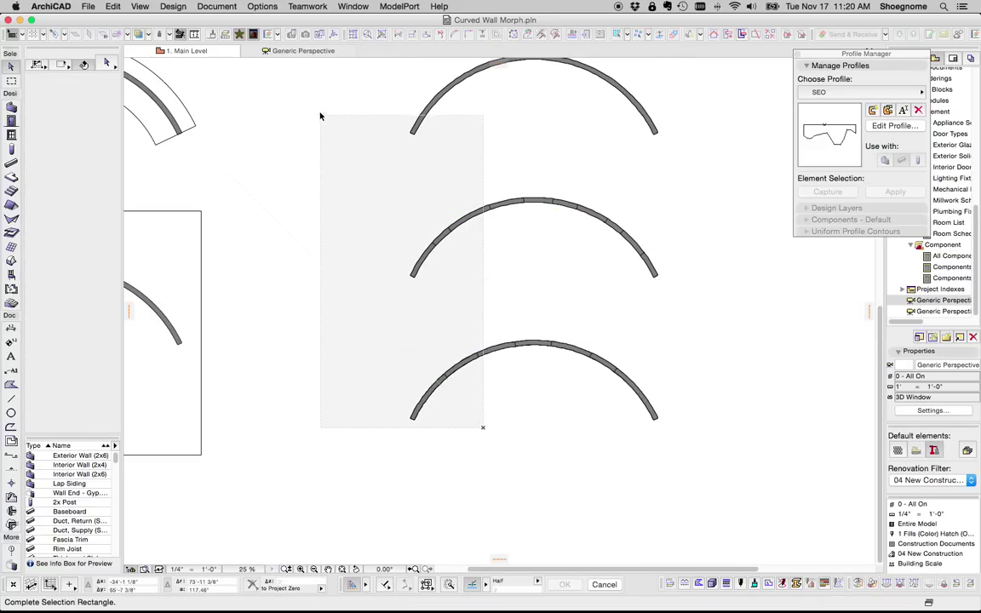
{"action": "left_click", "coordinate": [321, 117]}
{"action": "key", "text": "F5"}
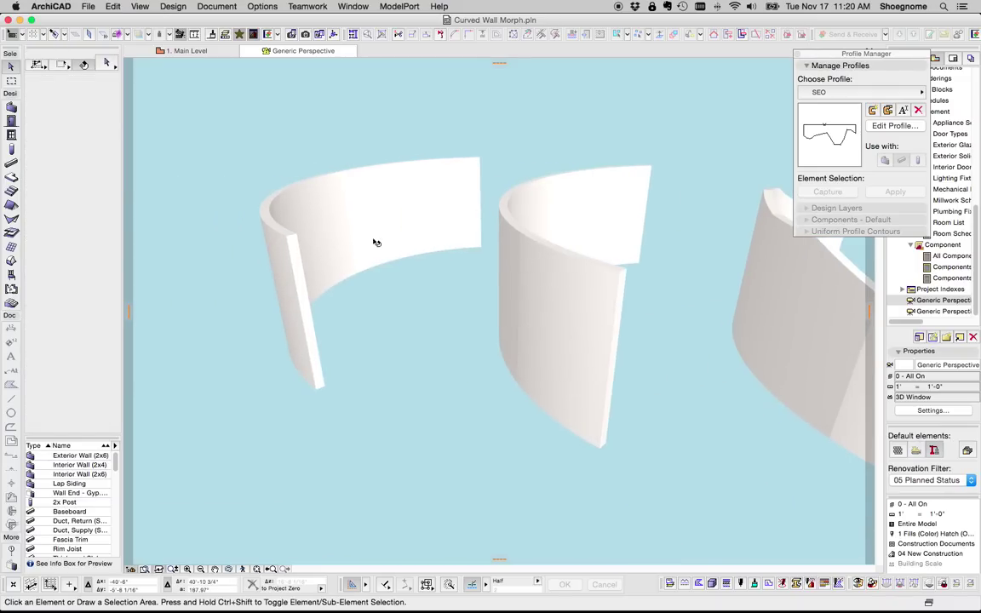
{"action": "left_click", "coordinate": [307, 243]}
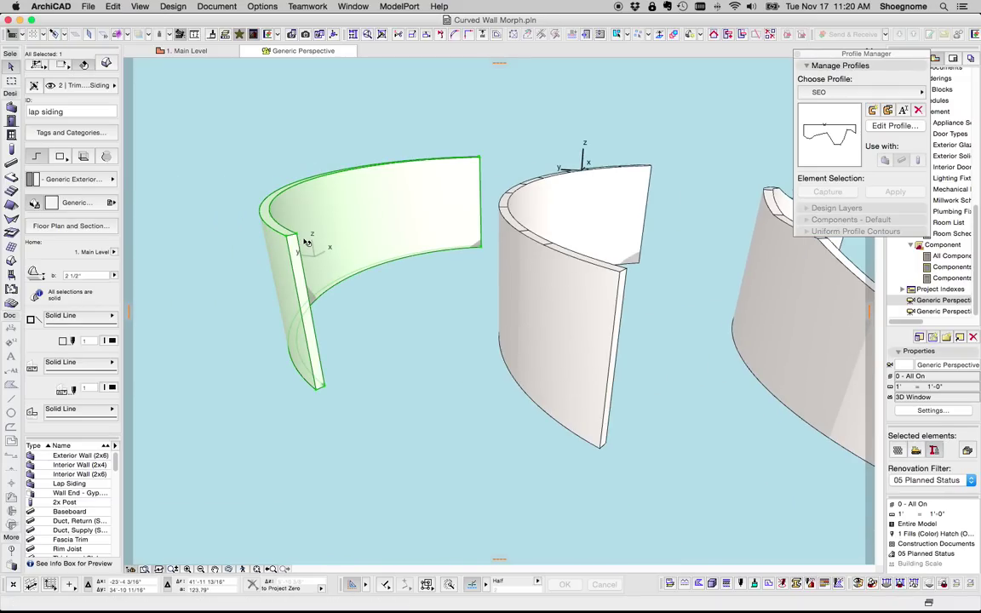
- On the Main Level plan, copy the uppermost curved wall of the neighbouring arc column onto the first morph and move the copy 30' straight up
{"action": "left_click", "coordinate": [207, 53]}
{"action": "scroll", "coordinate": [434, 215], "scroll_direction": "down", "scroll_amount": 5}
{"action": "middle_click_drag", "start_coordinate": [430, 221], "coordinate": [380, 328]}
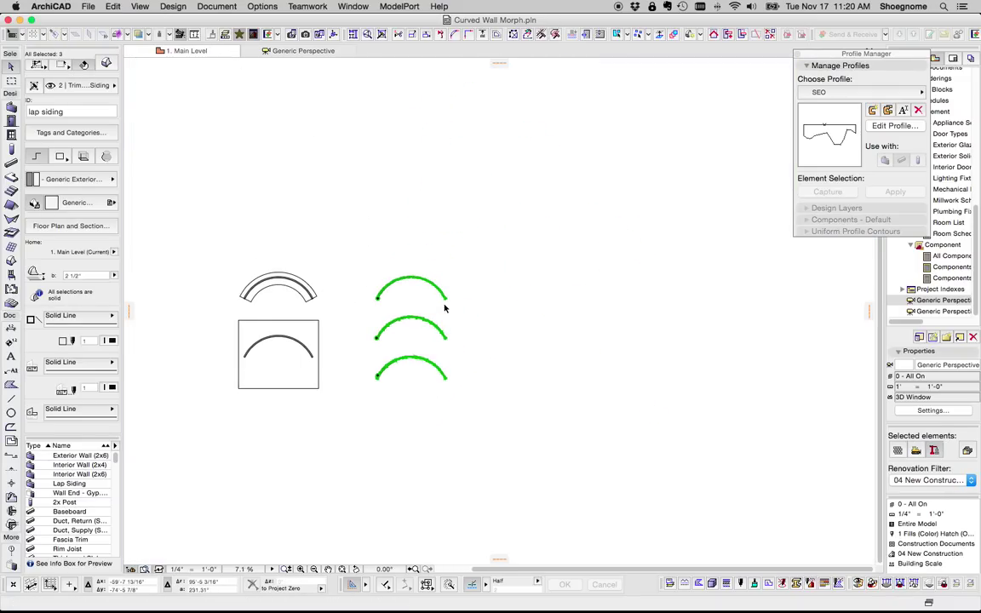
{"action": "left_click", "coordinate": [513, 298]}
{"action": "left_click", "coordinate": [510, 298]}
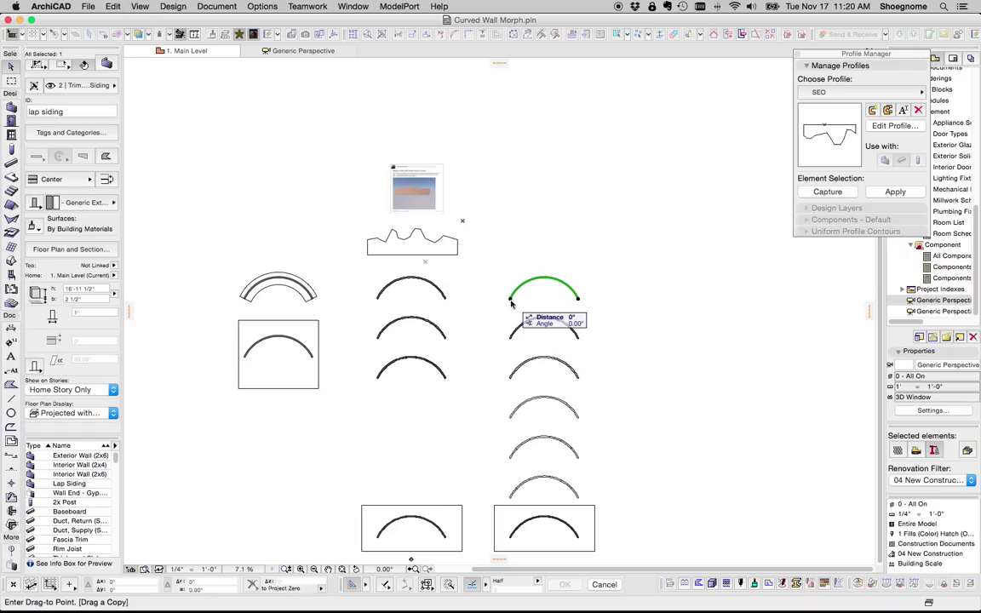
{"action": "left_click", "coordinate": [379, 298]}
{"action": "left_click", "coordinate": [377, 298]}
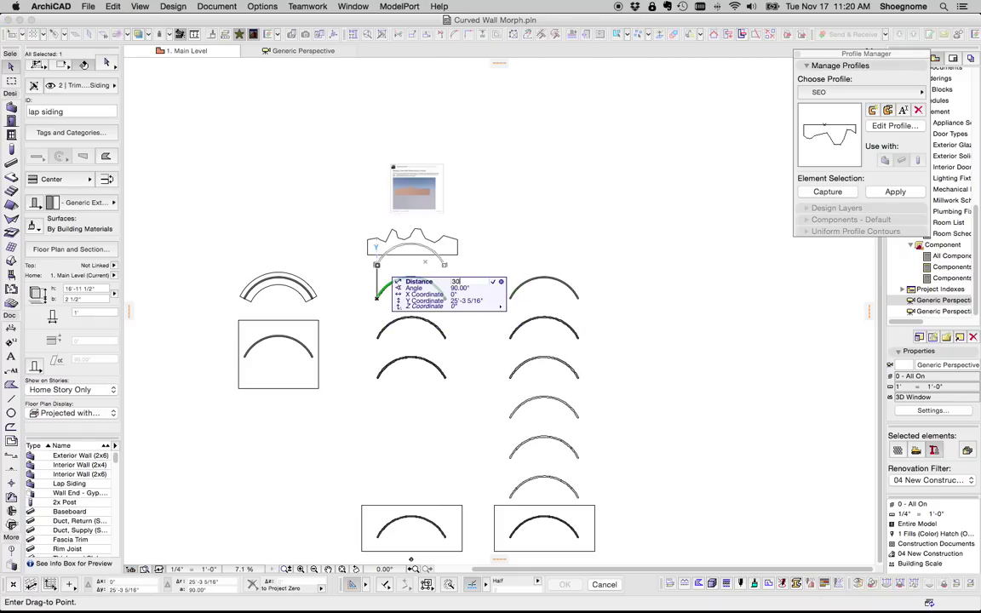
{"action": "key", "text": "Return"}
- Add the three curved morphs to the copied wall's selection and show only these four elements in 3D
{"action": "left_click_drag", "start_coordinate": [483, 406], "coordinate": [347, 286], "text": "shift"}
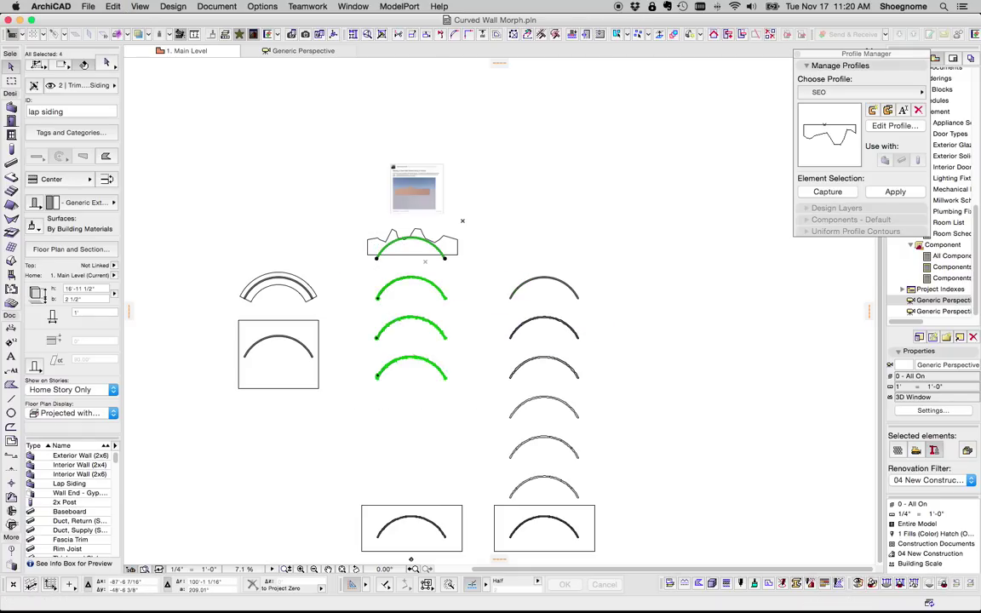
{"action": "key", "text": "F5"}
{"action": "key", "text": "Escape"}
{"action": "scroll", "coordinate": [290, 283], "scroll_direction": "down", "scroll_amount": 4}
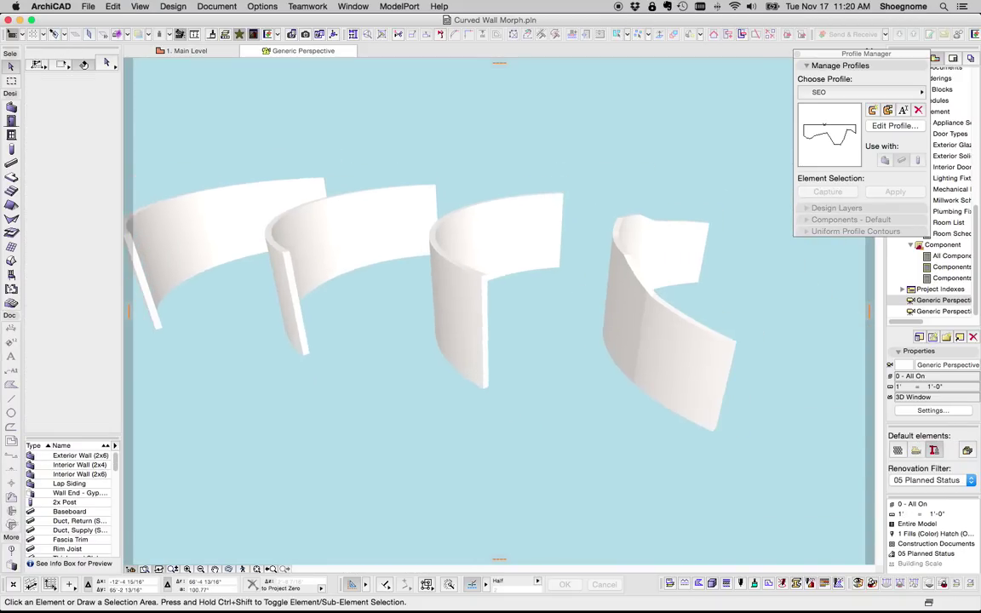
- Select the copied curved wall in 3D, apply Convert Selection to Morph(s) to it, and select the adjacent undivided morph
{"action": "middle_click_drag", "start_coordinate": [289, 283], "coordinate": [334, 321]}
{"action": "left_click", "coordinate": [211, 232]}
{"action": "left_click", "coordinate": [345, 275]}
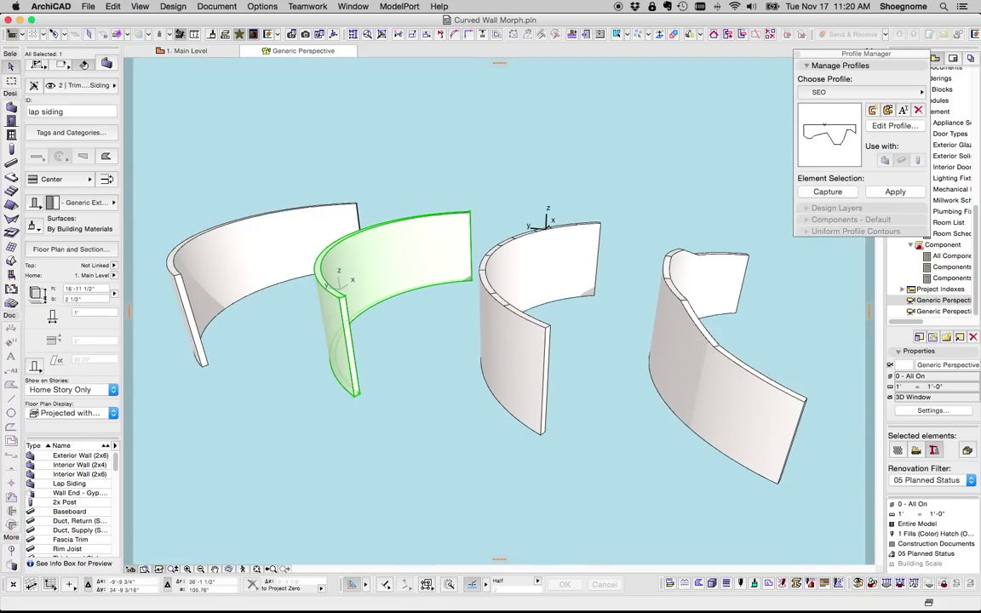
{"action": "left_click", "coordinate": [232, 247]}
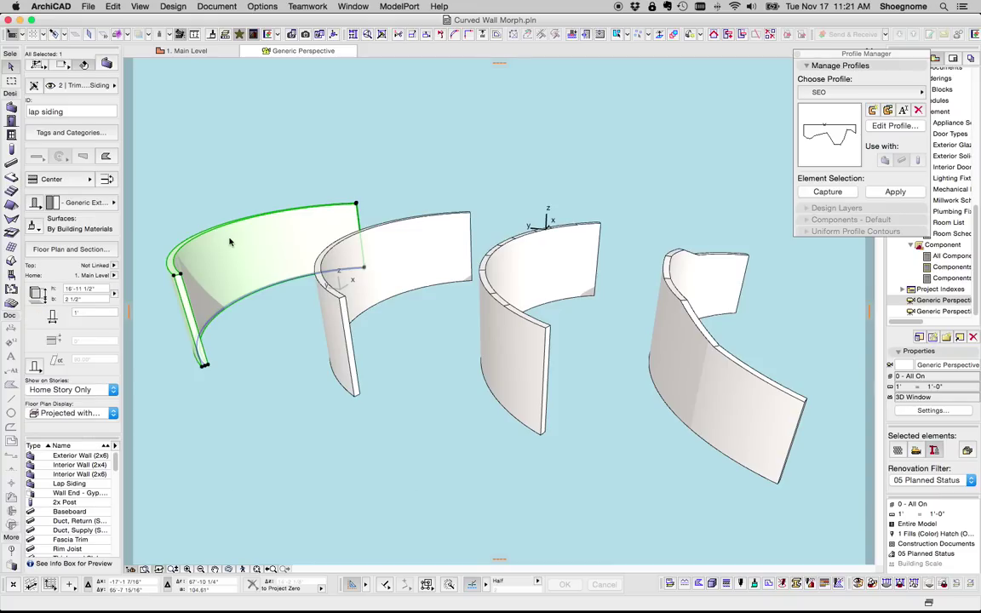
{"action": "right_click", "coordinate": [231, 240]}
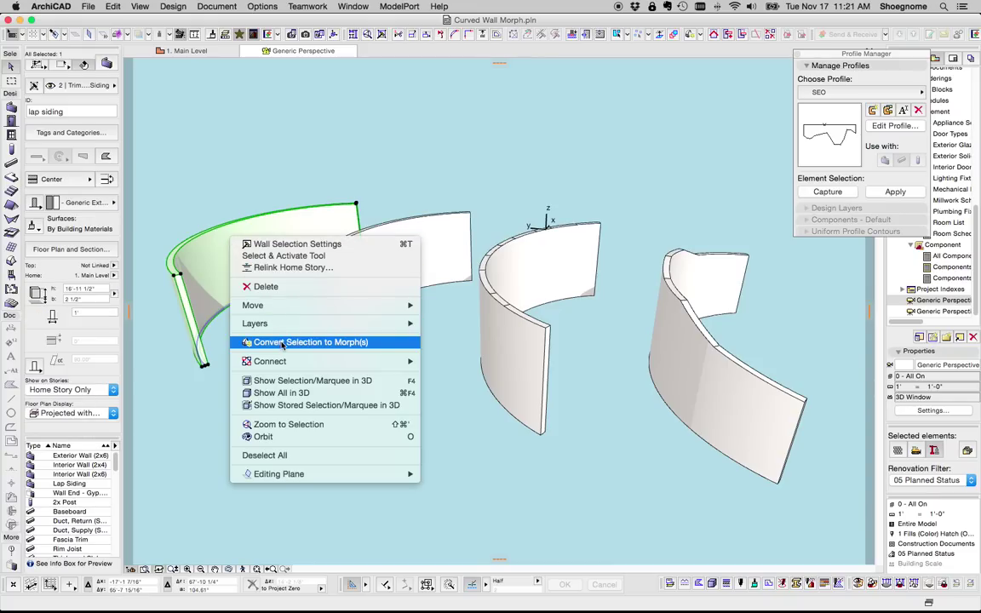
{"action": "left_click", "coordinate": [282, 343]}
{"action": "left_click", "coordinate": [433, 279]}
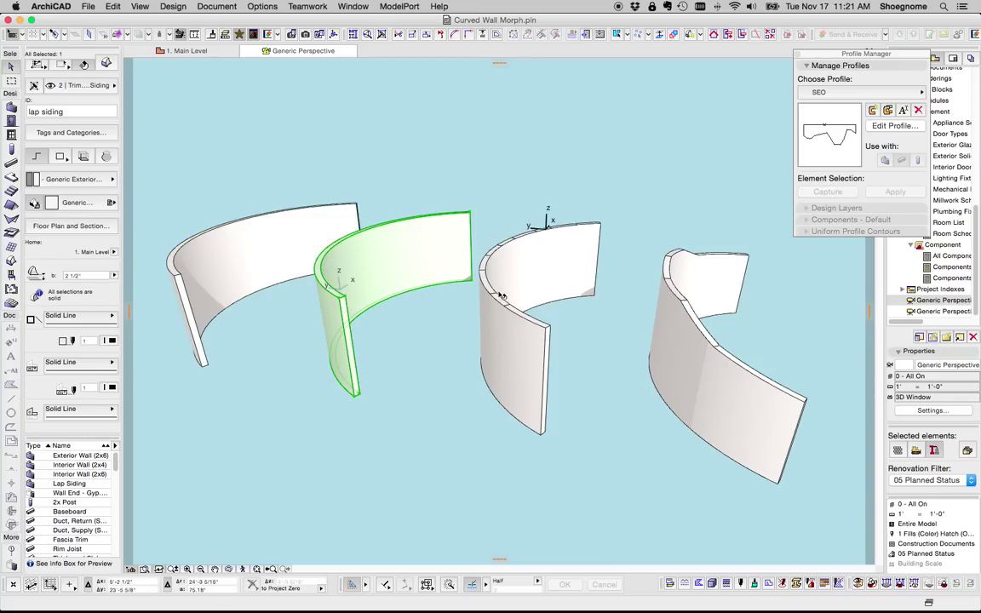
- Lower the dividing edge closest to the near end of the divided morph's top by about 3'-7"
{"action": "scroll", "coordinate": [460, 303], "scroll_direction": "up", "scroll_amount": 1}
{"action": "middle_click_drag", "start_coordinate": [460, 302], "coordinate": [349, 368]}
{"action": "left_click", "coordinate": [425, 333]}
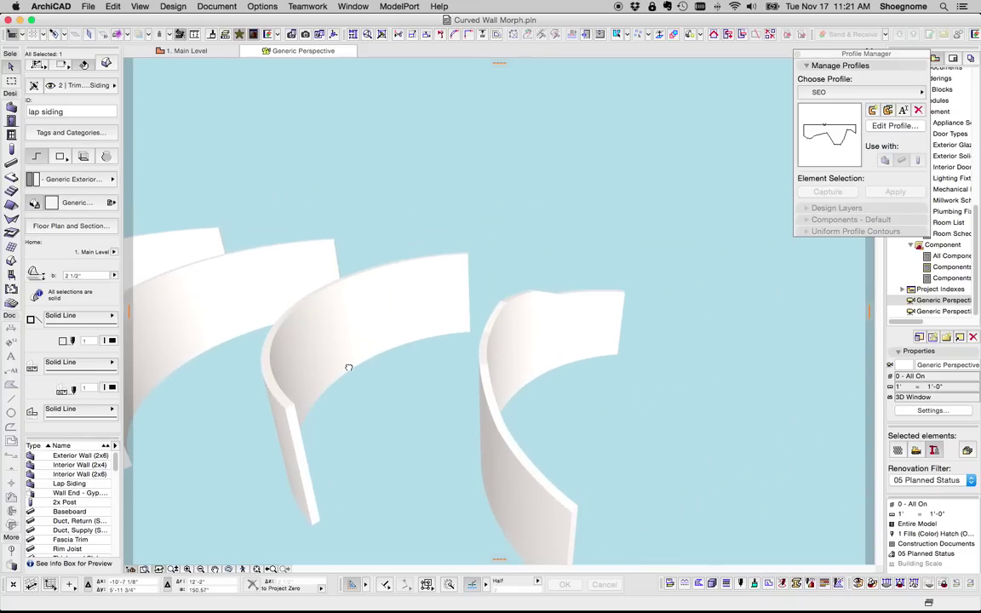
{"action": "left_click", "coordinate": [348, 367]}
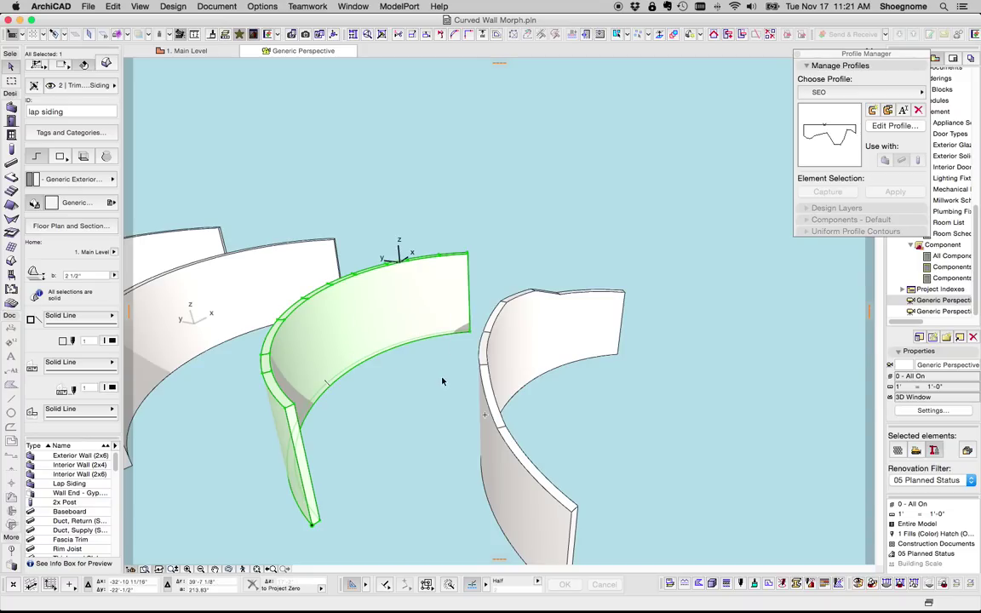
{"action": "scroll", "coordinate": [294, 385], "scroll_direction": "up", "scroll_amount": 3}
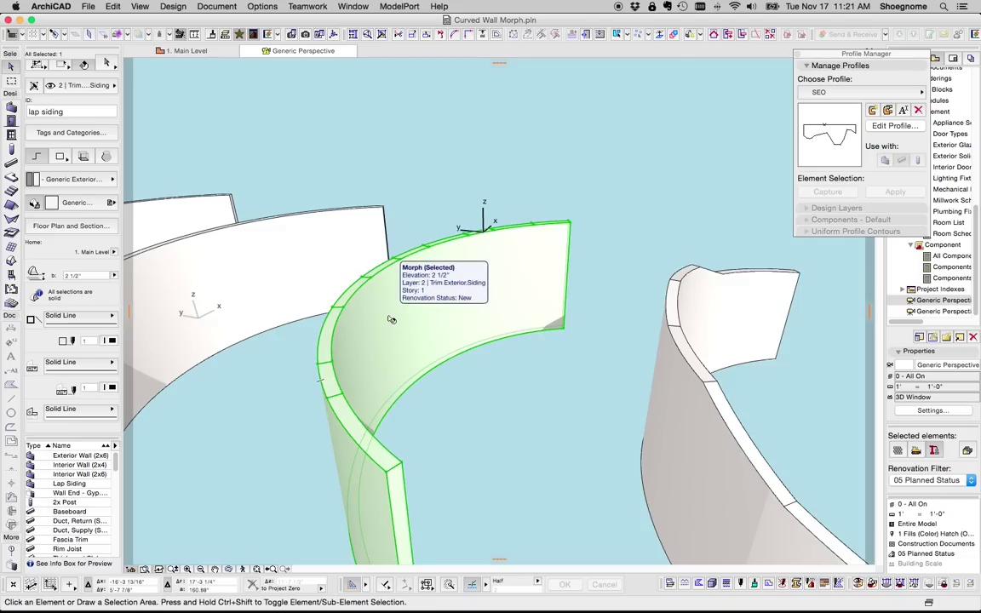
{"action": "left_click", "coordinate": [337, 397]}
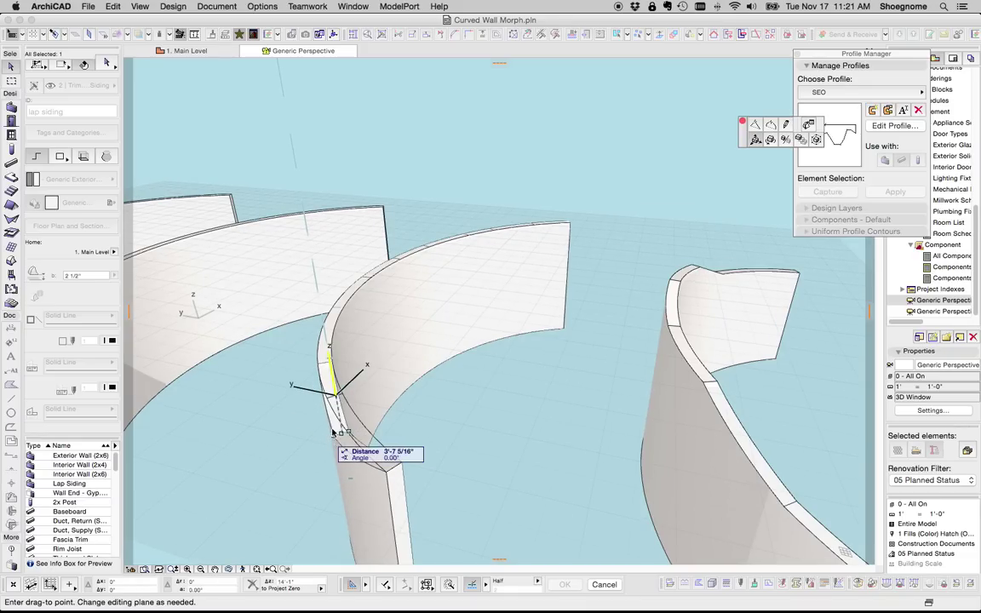
{"action": "left_click", "coordinate": [333, 430]}
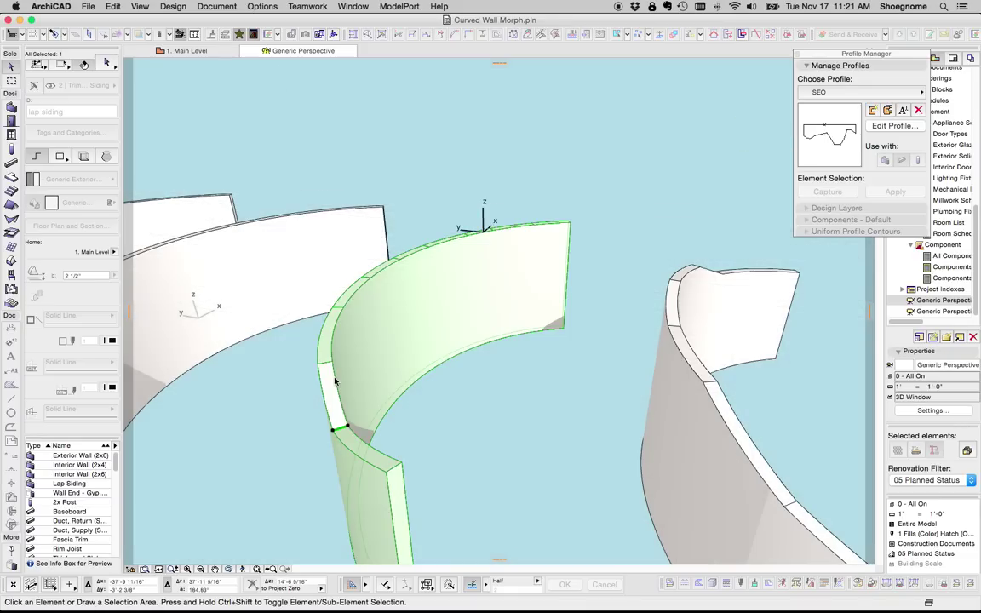
{"action": "key", "text": "Escape"}
- Lower the second dividing edge from the near end of the selected morph's top by about 2'-4"
{"action": "left_click", "coordinate": [326, 366]}
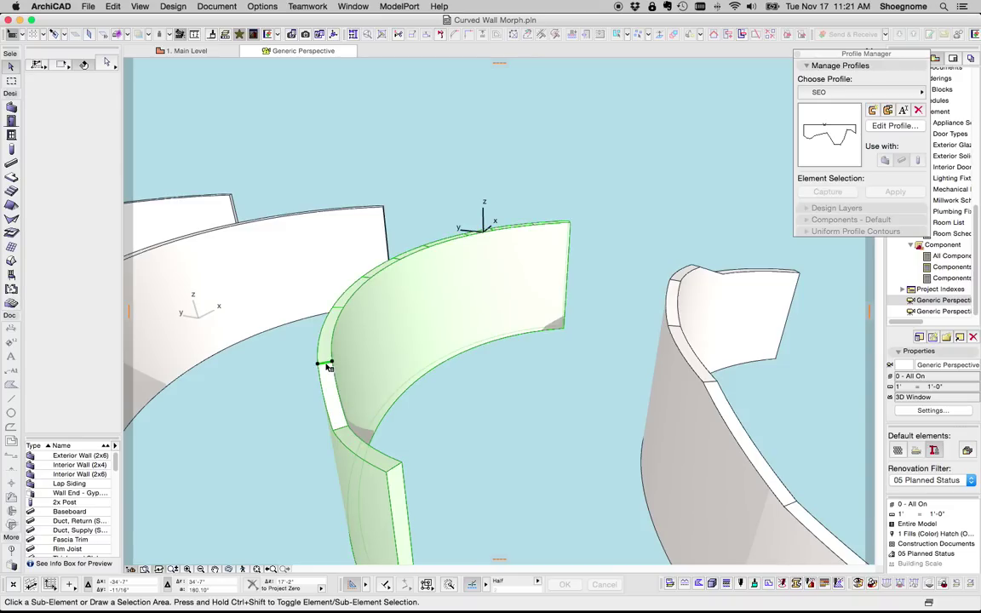
{"action": "left_click", "coordinate": [328, 364]}
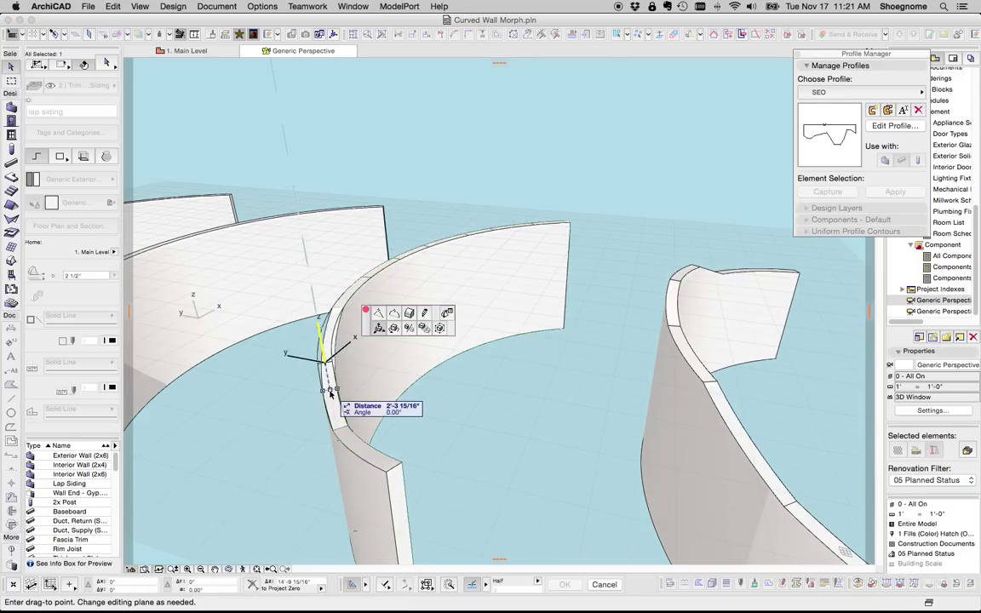
{"action": "key", "text": "Escape"}
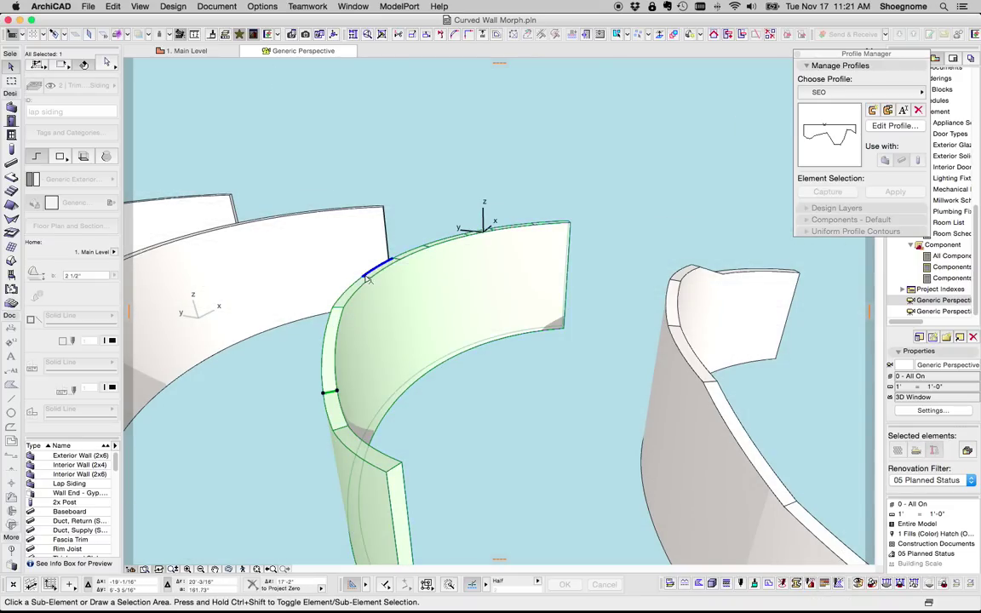
{"action": "key", "text": "Escape"}
- Lower the fourth dividing edge from the near end of the morph's top to a height of about 13'-10"
{"action": "left_click", "coordinate": [366, 279]}
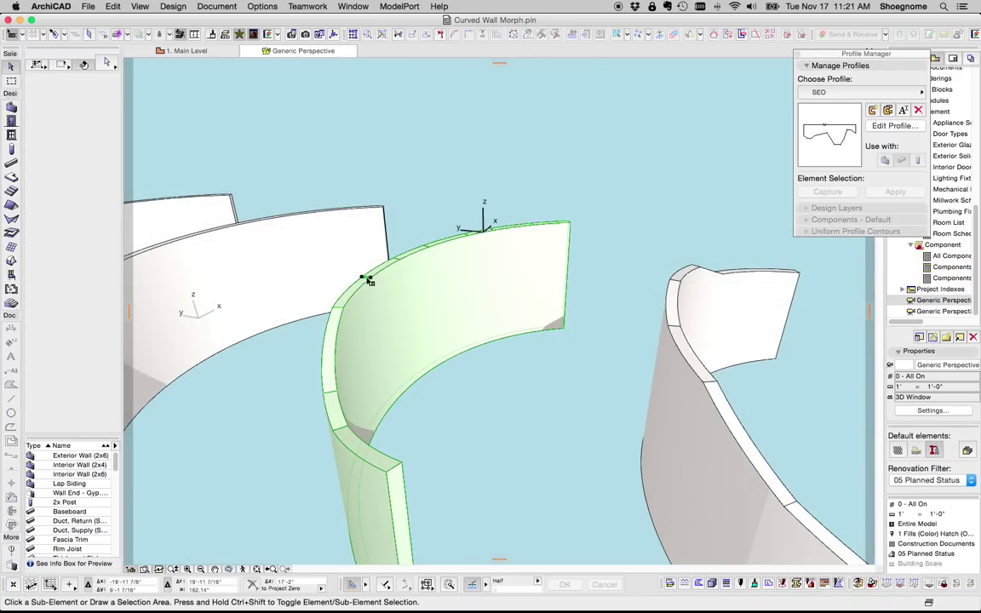
{"action": "left_click", "coordinate": [366, 281]}
{"action": "left_click", "coordinate": [366, 308]}
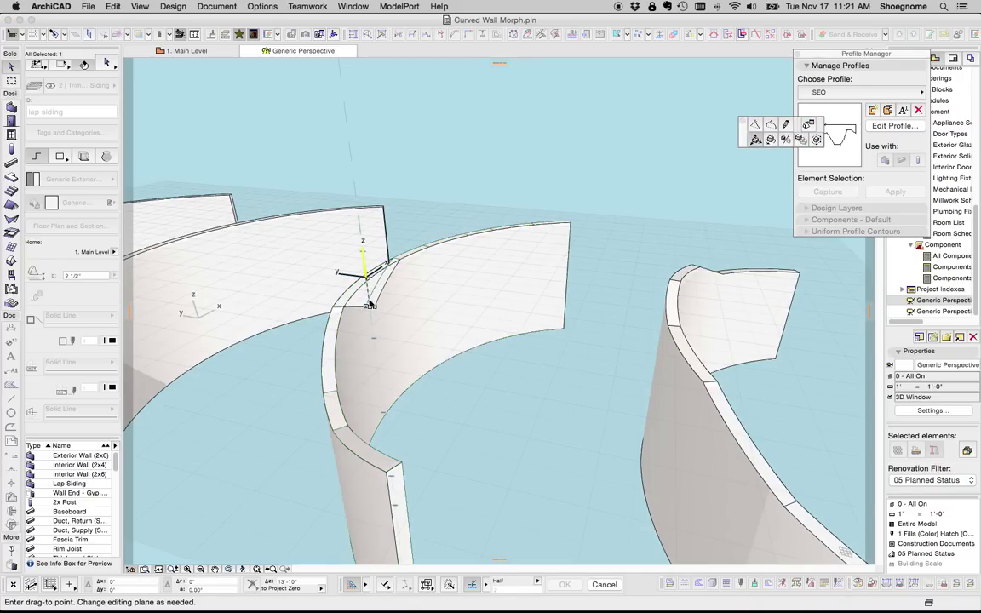
- Lower the sixth dividing edge from the near end of the morph's top to a height of about 14'-9"
{"action": "scroll", "coordinate": [429, 248], "scroll_direction": "up", "scroll_amount": 3}
{"action": "middle_click_drag", "start_coordinate": [429, 248], "coordinate": [401, 340]}
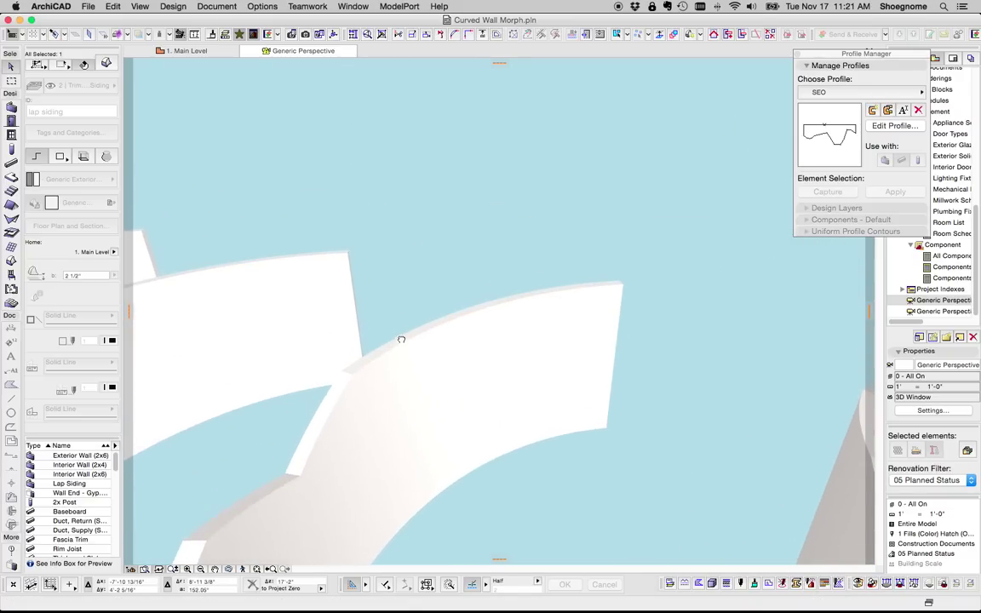
{"action": "key", "text": "Escape"}
{"action": "left_click", "coordinate": [403, 342]}
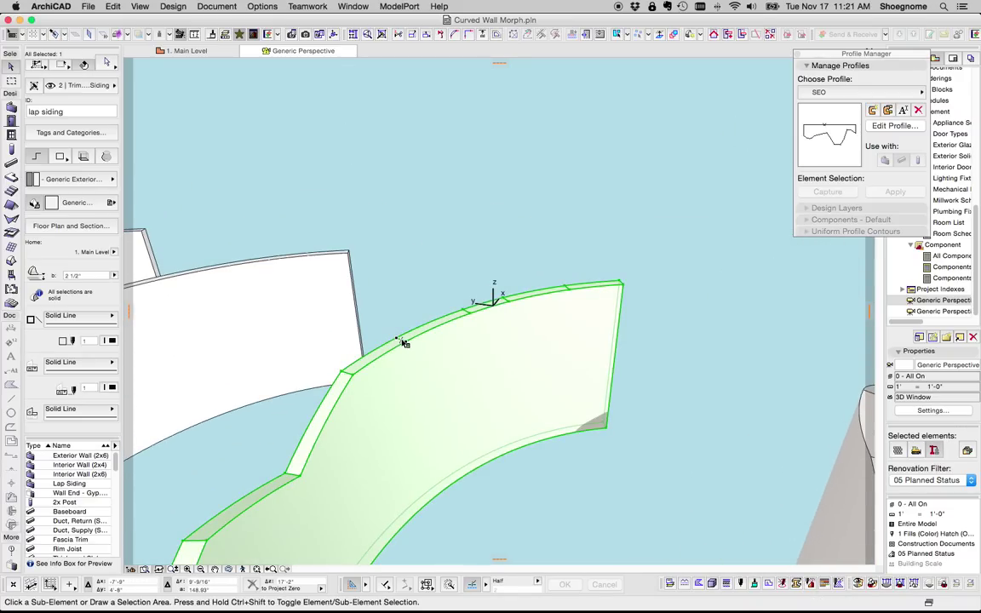
{"action": "left_click", "coordinate": [404, 342]}
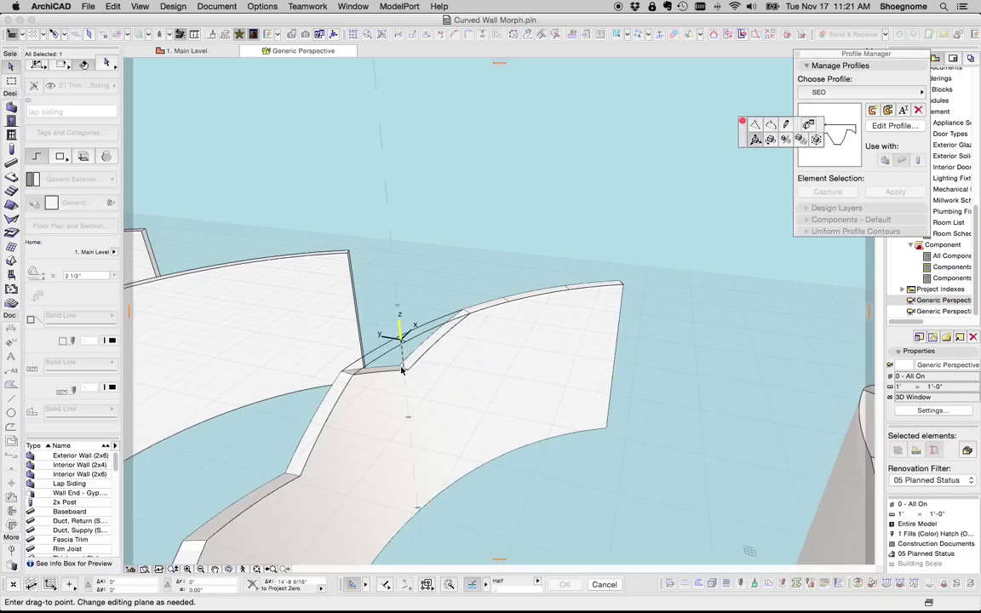
{"action": "left_click", "coordinate": [404, 369]}
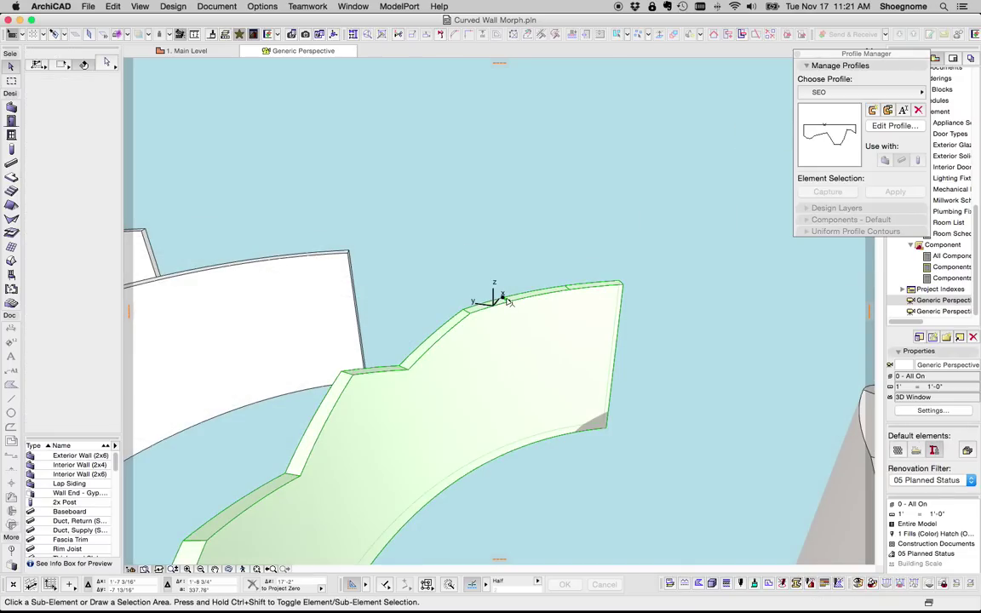
{"action": "left_click", "coordinate": [509, 322]}
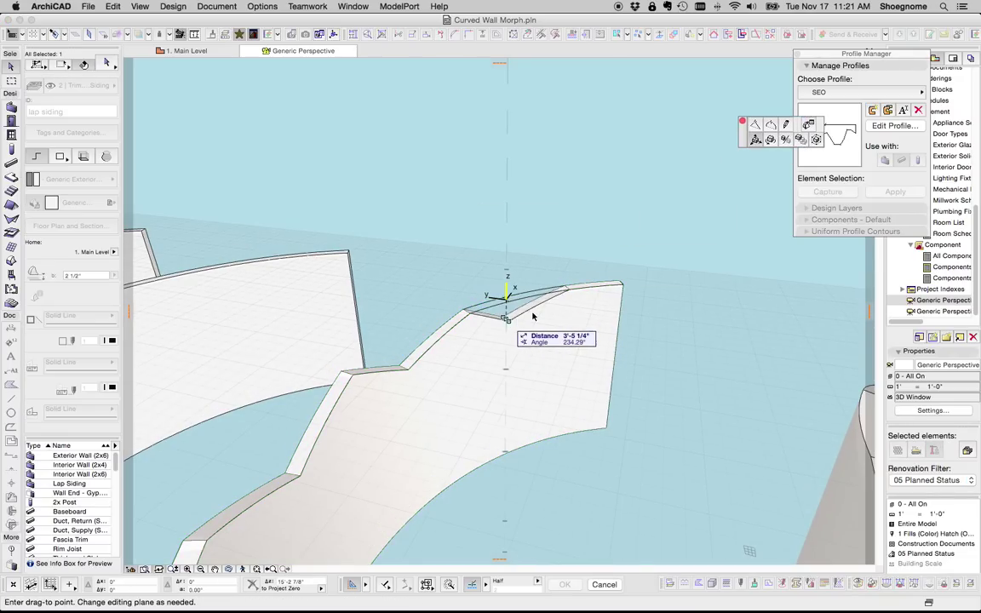
{"action": "left_click", "coordinate": [502, 303]}
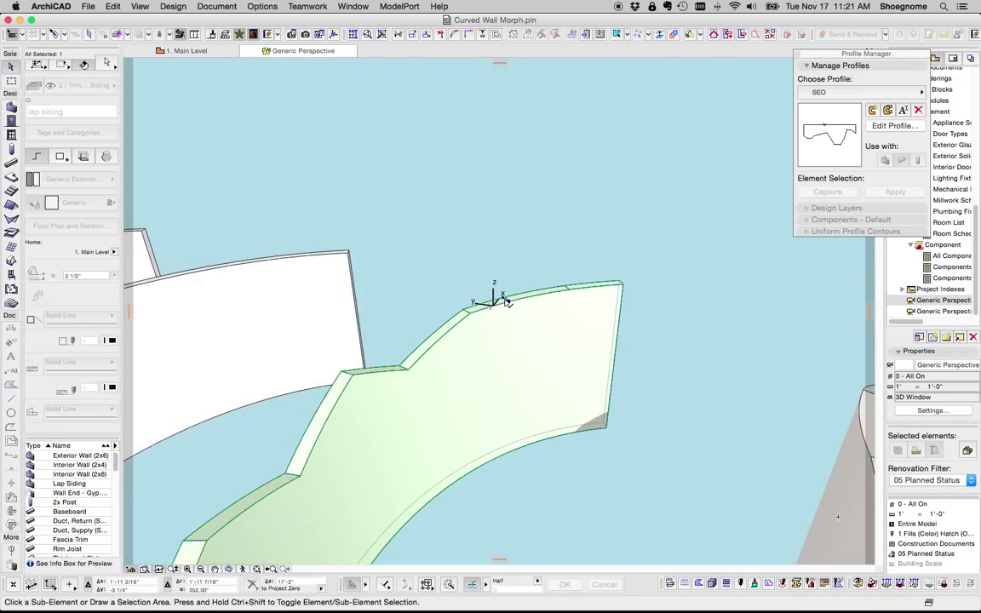
{"action": "key", "text": "Escape"}
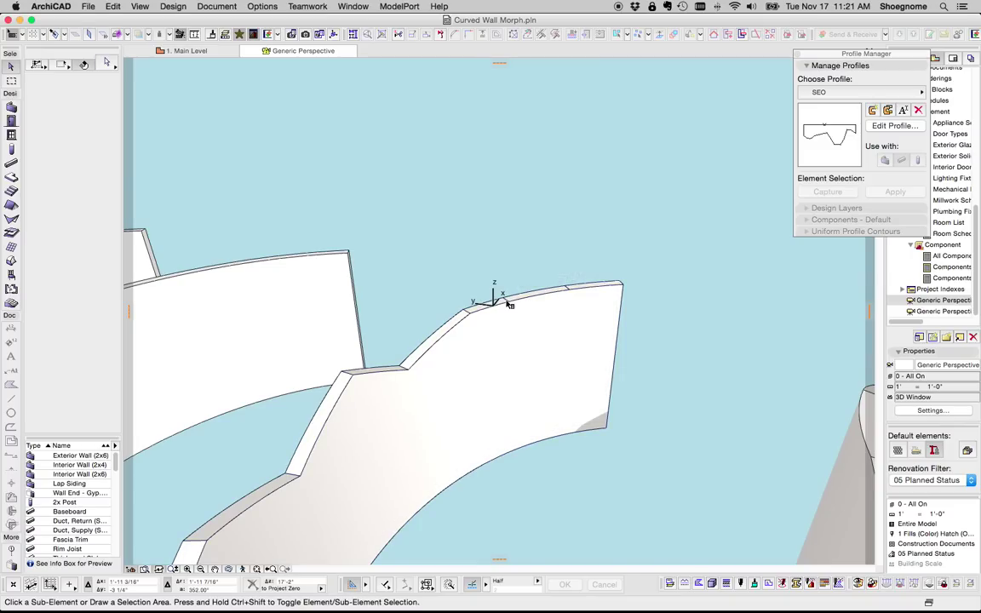
{"action": "left_click", "coordinate": [508, 305]}
{"action": "left_click", "coordinate": [507, 305]}
{"action": "key", "text": "Escape"}
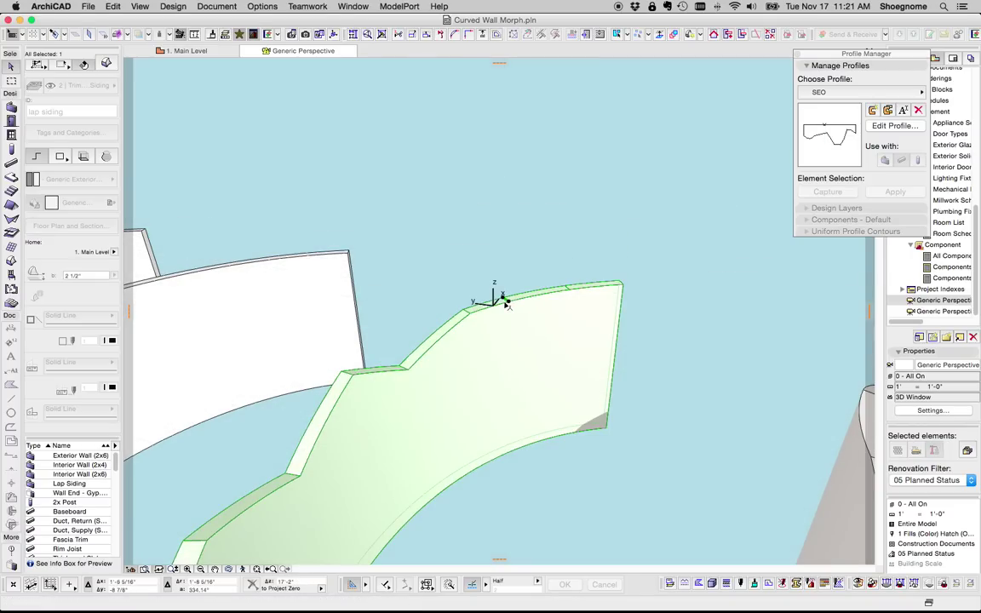
{"action": "key", "text": "Escape"}
- Lower the second-to-last dividing edge before the far end of the morph's top by about 1'-3"
{"action": "scroll", "coordinate": [528, 296], "scroll_direction": "up", "scroll_amount": 5}
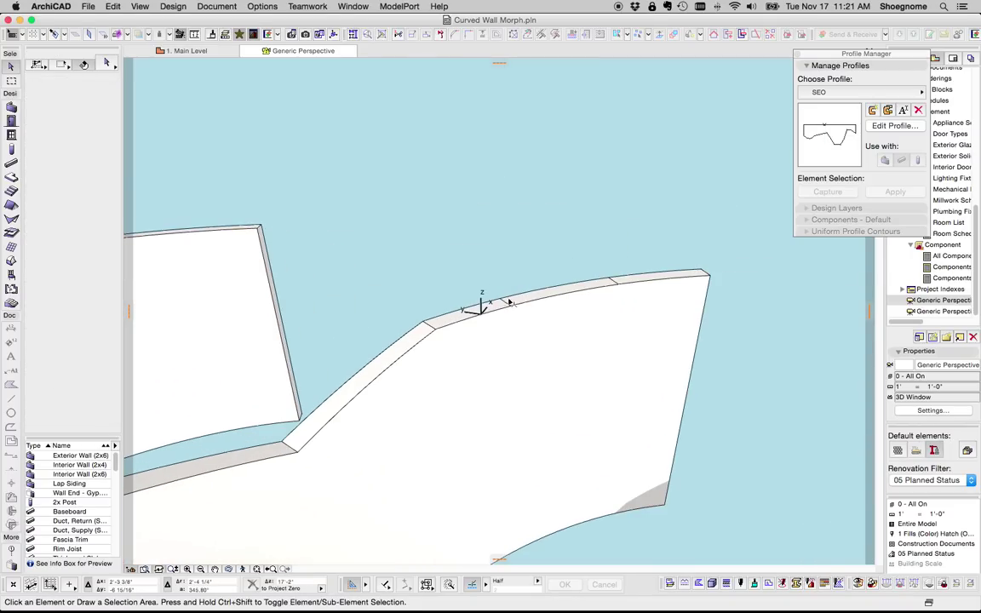
{"action": "left_click", "coordinate": [507, 304]}
{"action": "left_click", "coordinate": [508, 305]}
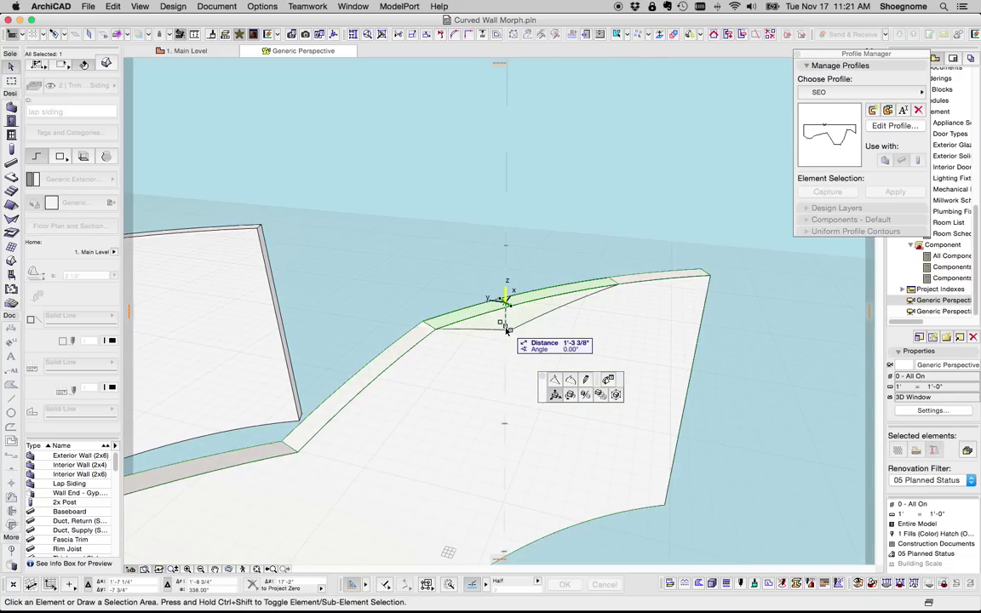
{"action": "left_click", "coordinate": [506, 331]}
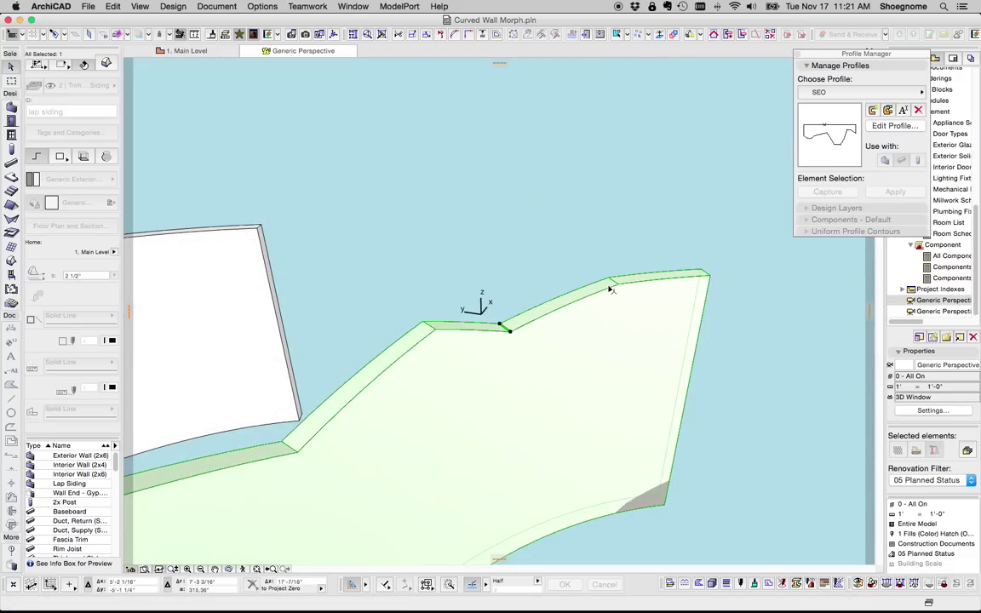
{"action": "key", "text": "Escape"}
- Lower the last dividing edge before the far end of the morph's top slightly, leaving a gentle slope up to the end
{"action": "left_click", "coordinate": [612, 281], "text": "ctrl+shift"}
{"action": "left_click", "coordinate": [613, 281]}
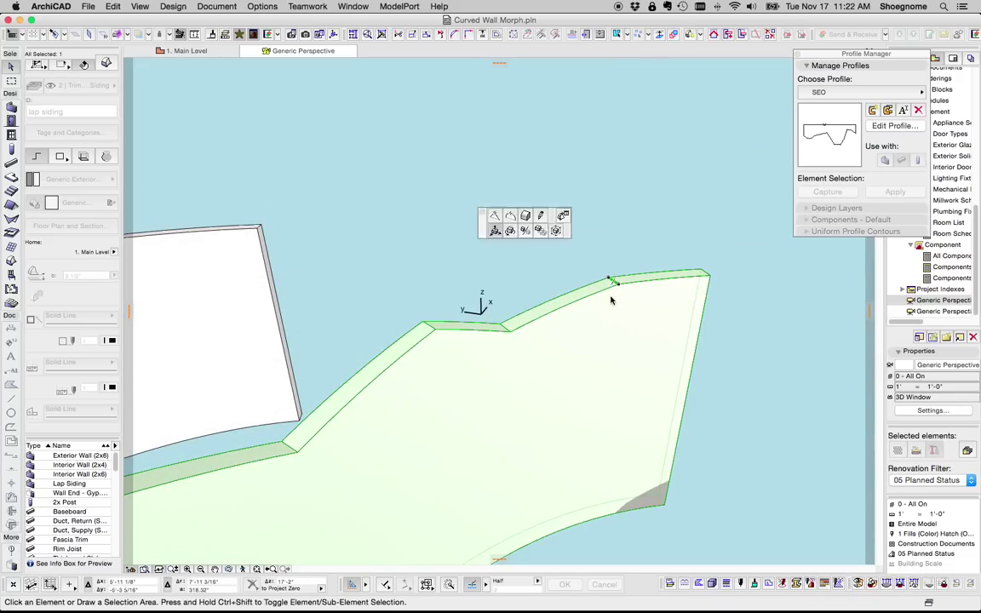
{"action": "left_click", "coordinate": [611, 300]}
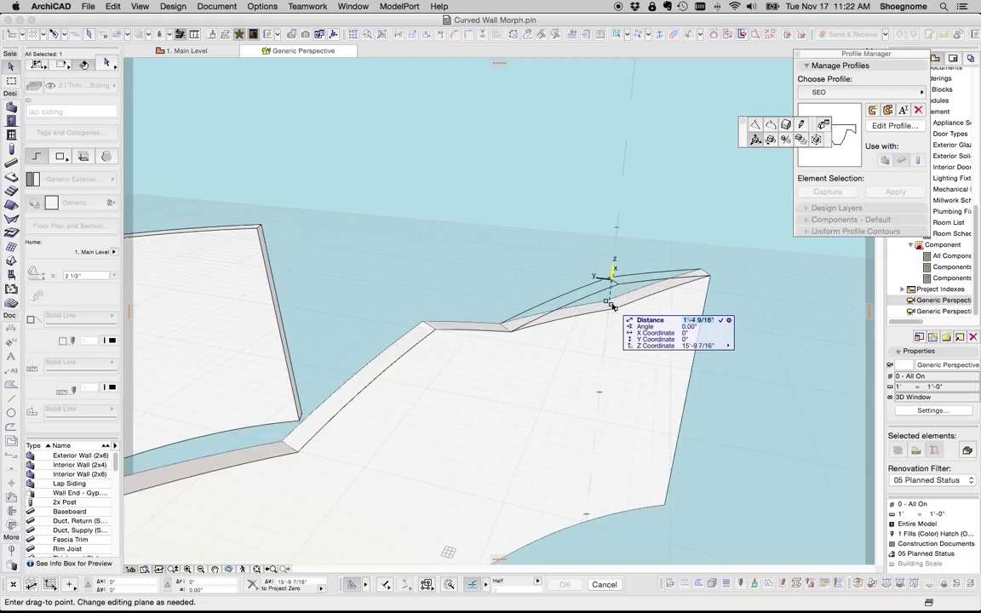
{"action": "left_click", "coordinate": [609, 302]}
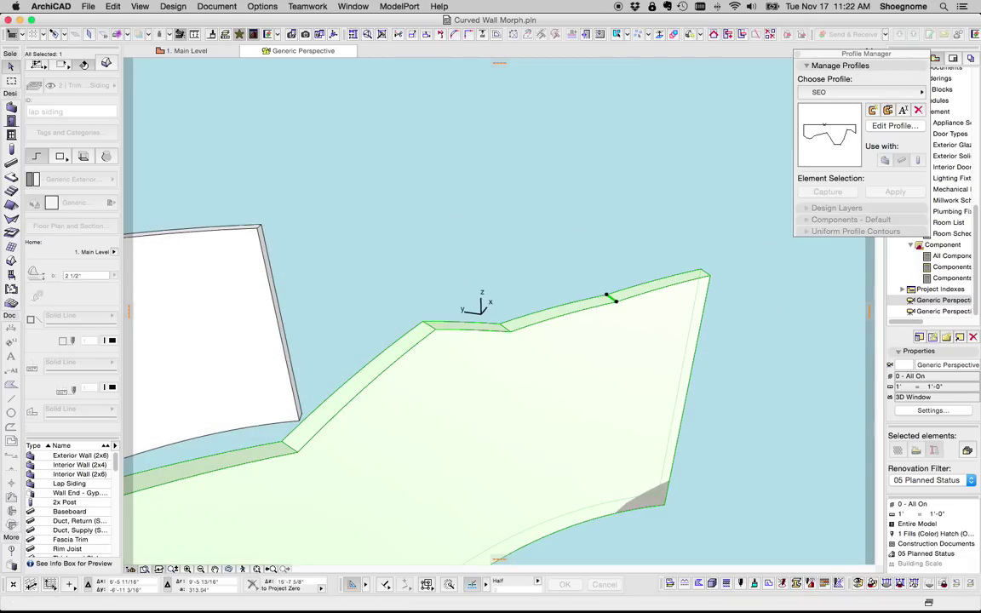
{"action": "key", "text": "Escape"}
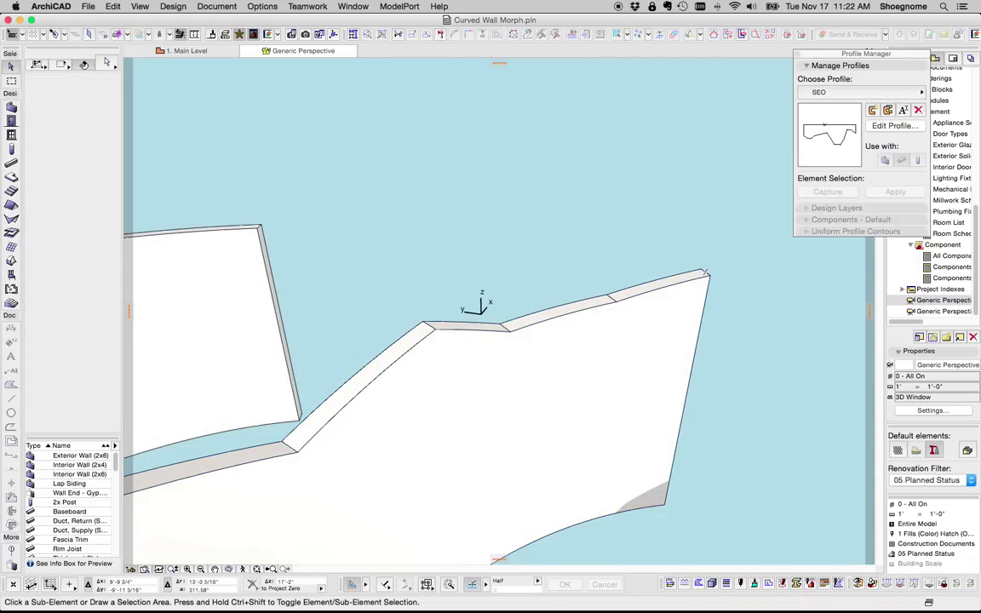
- Lower the top edge at the morph's far end by about 2'-3" and clear the selection
{"action": "left_click", "coordinate": [705, 274]}
{"action": "left_click", "coordinate": [705, 274]}
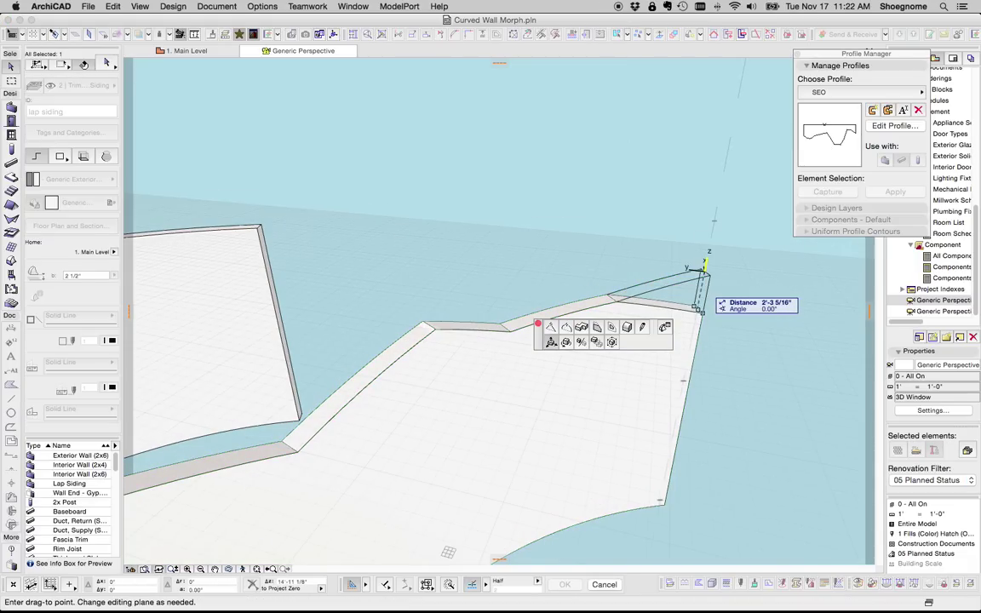
{"action": "left_click", "coordinate": [700, 312]}
{"action": "middle_click_drag", "start_coordinate": [699, 312], "coordinate": [500, 311], "text": "shift"}
{"action": "key", "text": "Escape"}
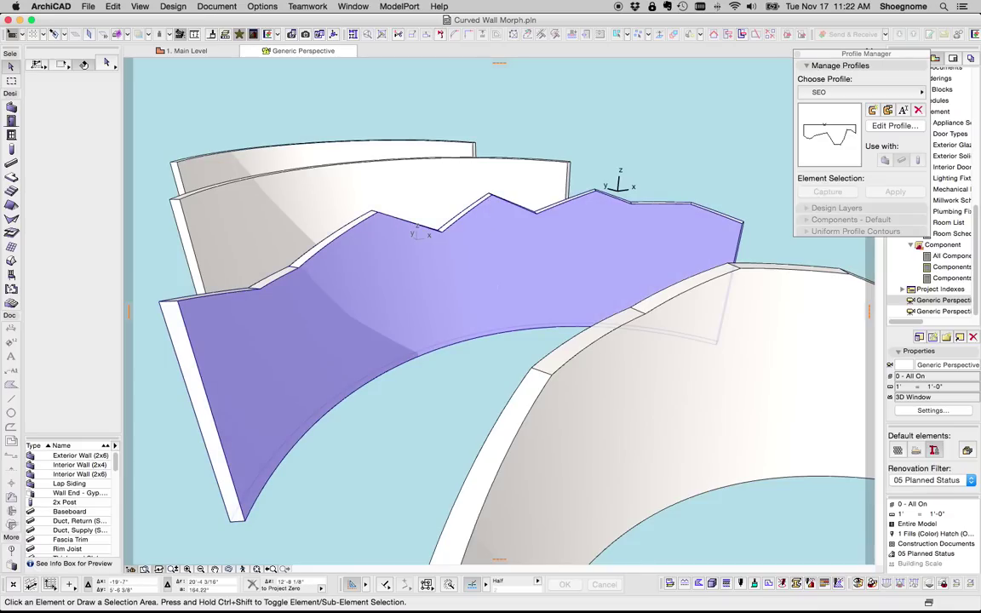
{"action": "scroll", "coordinate": [511, 247], "scroll_direction": "down", "scroll_amount": 2}
{"action": "middle_click_drag", "start_coordinate": [511, 247], "coordinate": [431, 269]}
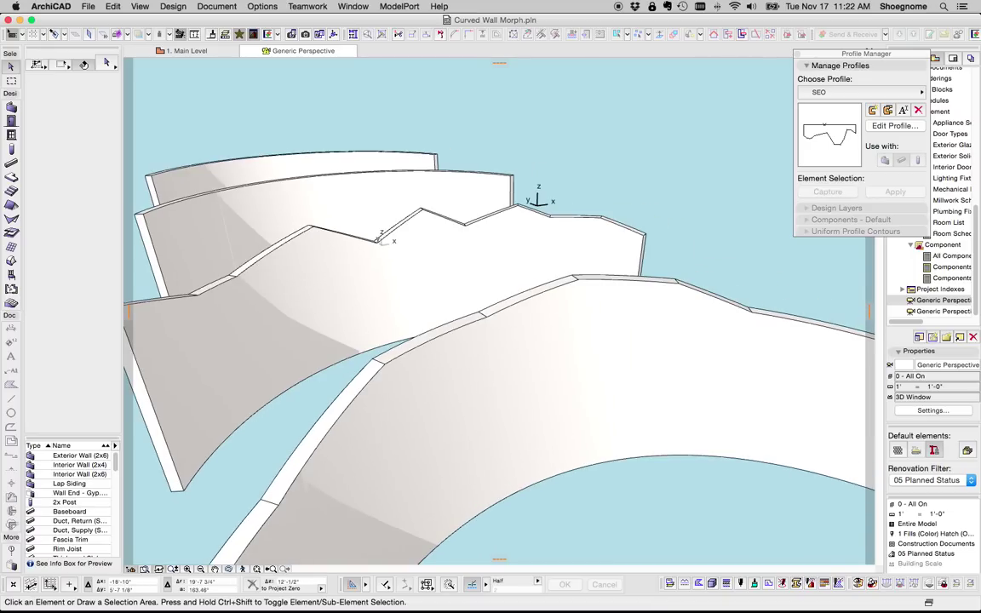
{"action": "middle_click_drag", "start_coordinate": [379, 240], "coordinate": [394, 241], "text": "shift"}
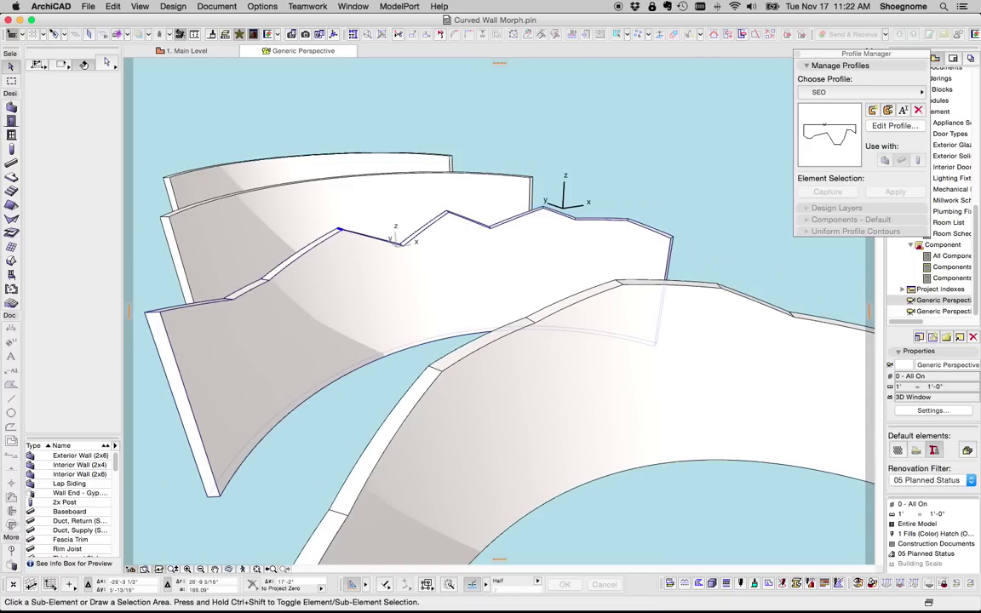
{"action": "left_click", "coordinate": [401, 240]}
{"action": "left_click", "coordinate": [397, 242]}
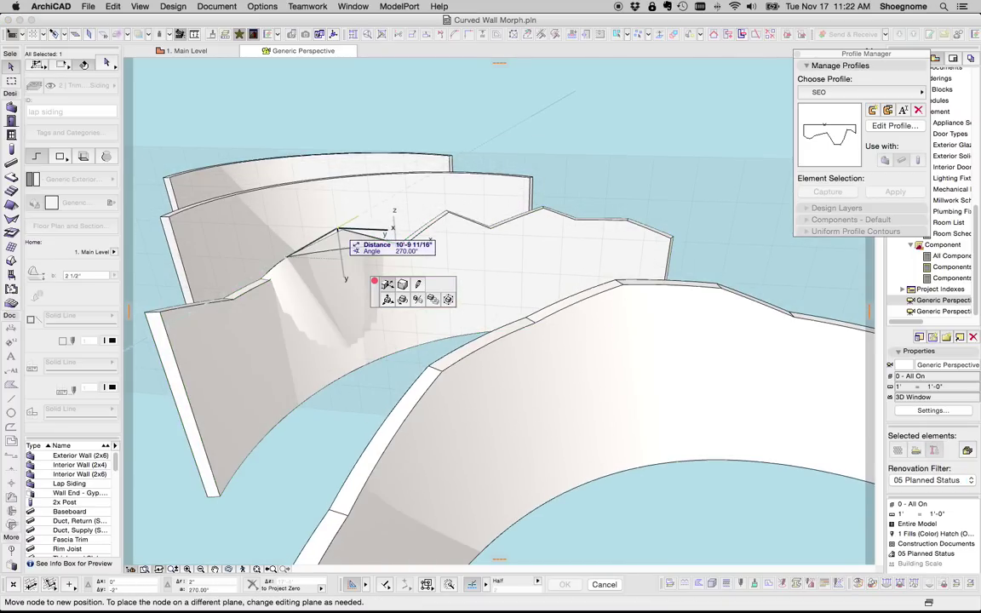
{"action": "key", "text": "Escape"}
{"action": "key", "text": "Escape"}
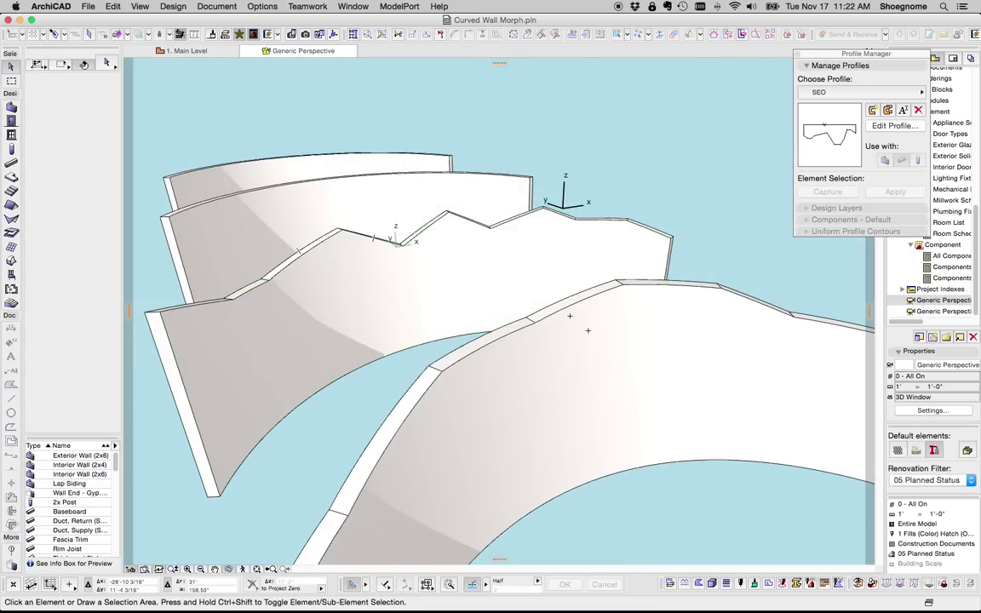
- Try to pull down only the inner corner node of the dividing edge closest to the near end, and undo the move
{"action": "middle_click_drag", "start_coordinate": [587, 331], "coordinate": [437, 254], "text": "shift"}
{"action": "scroll", "coordinate": [434, 251], "scroll_direction": "up", "scroll_amount": 5}
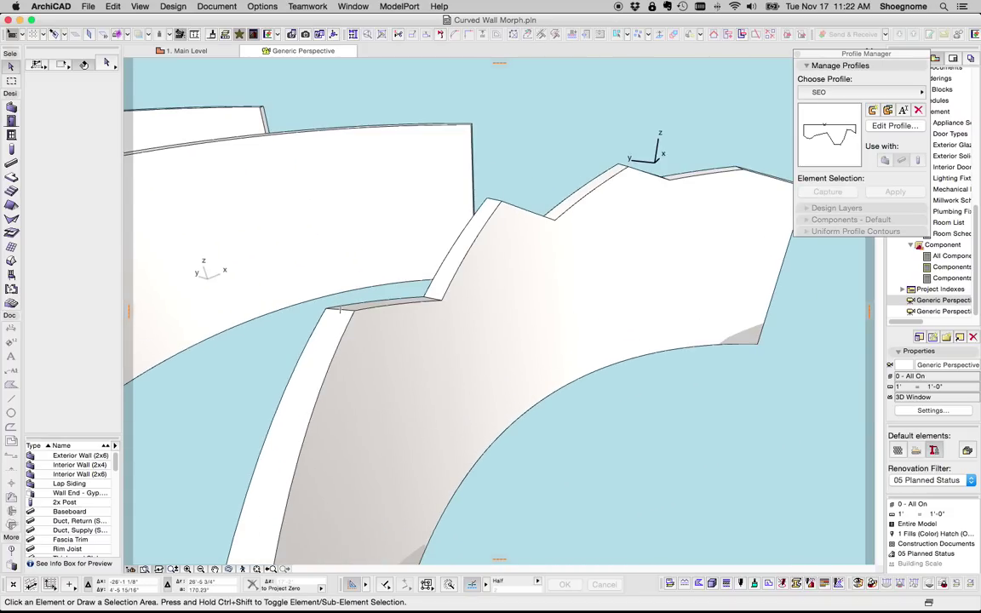
{"action": "left_click", "coordinate": [340, 310]}
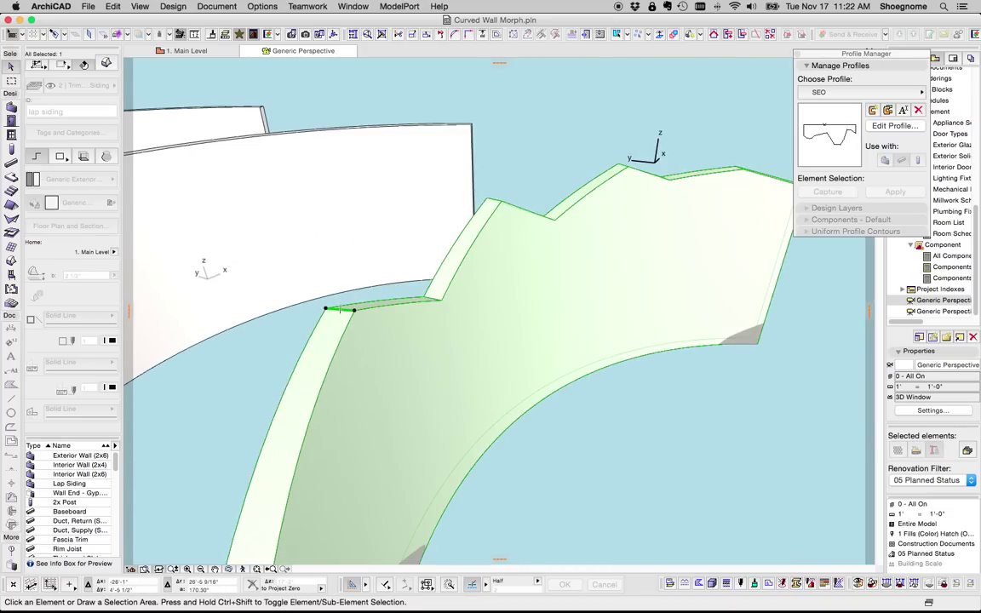
{"action": "key", "text": "Escape"}
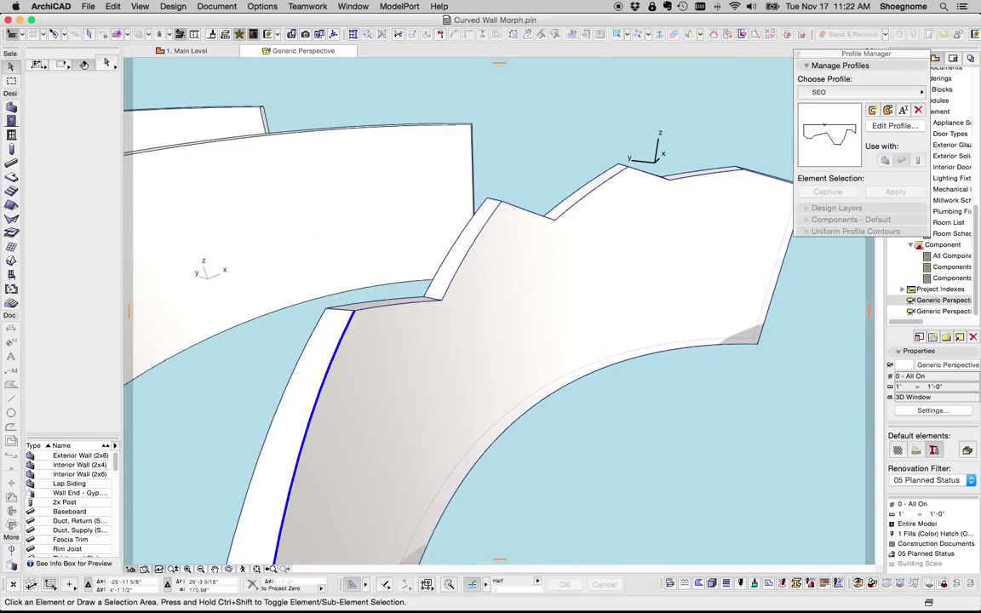
{"action": "left_click", "coordinate": [348, 319]}
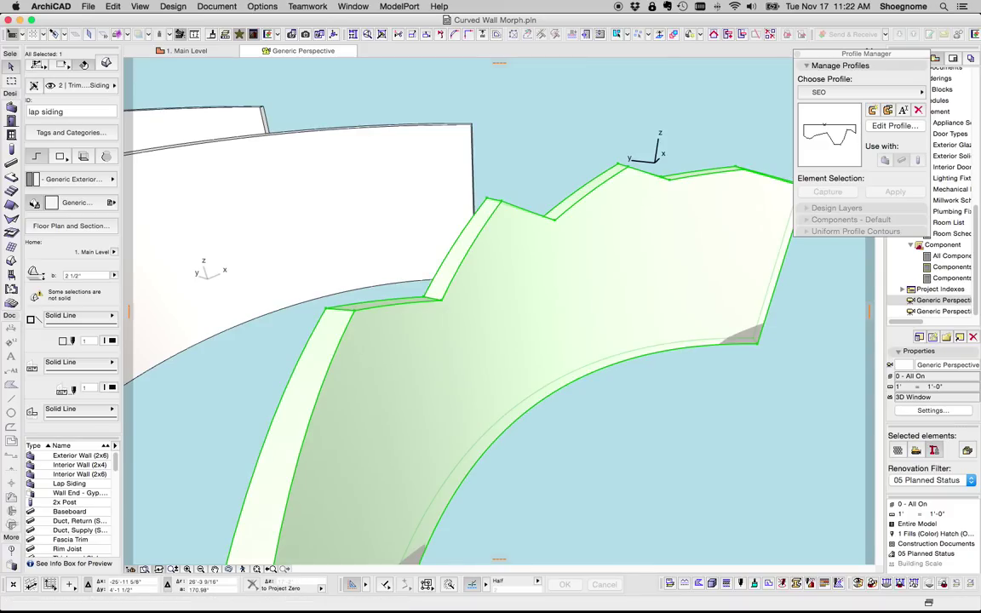
{"action": "left_click", "coordinate": [355, 313]}
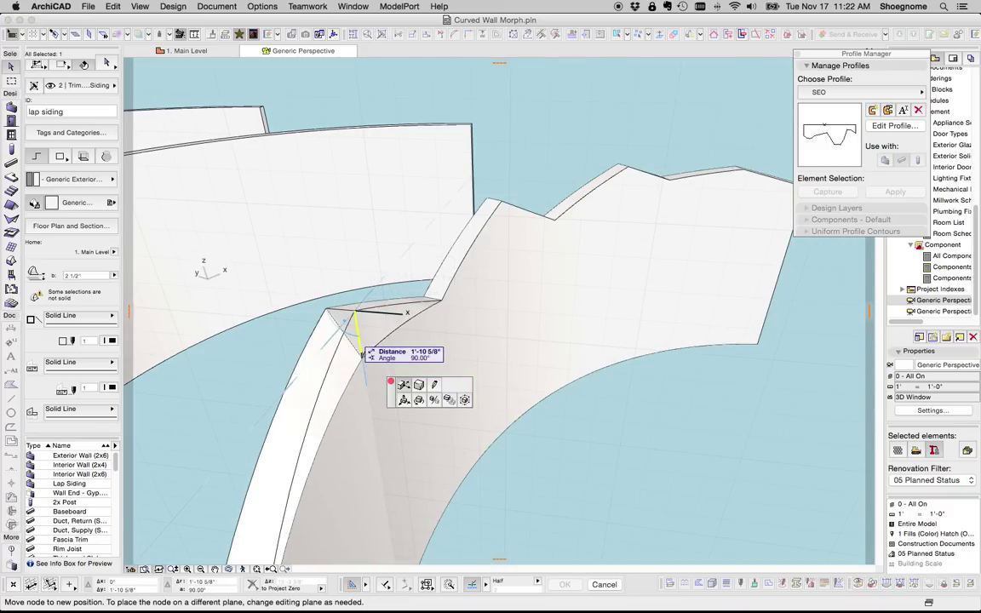
{"action": "left_click", "coordinate": [365, 378]}
{"action": "key", "text": "Escape"}
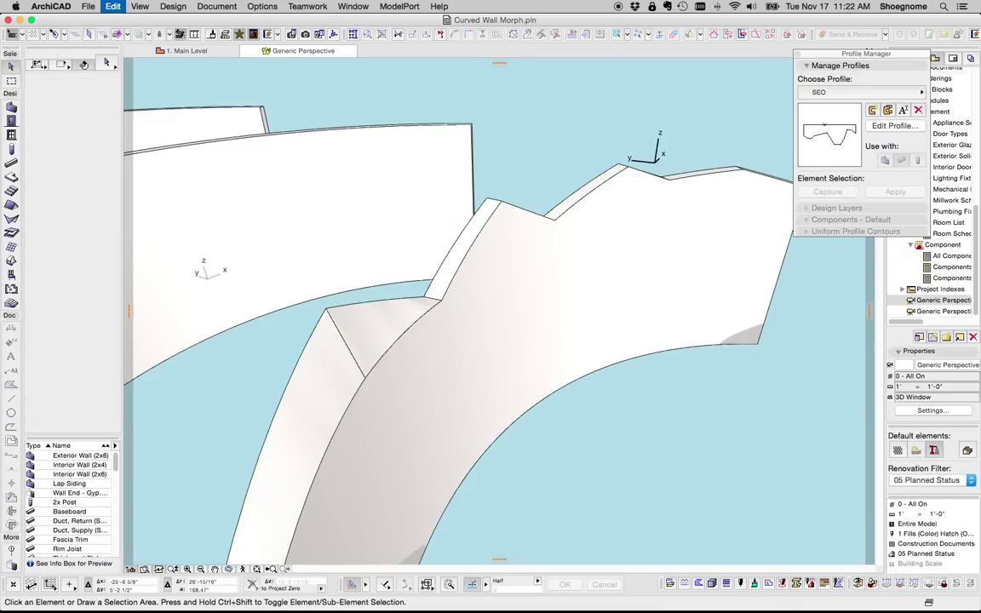
{"action": "key", "text": "Escape"}
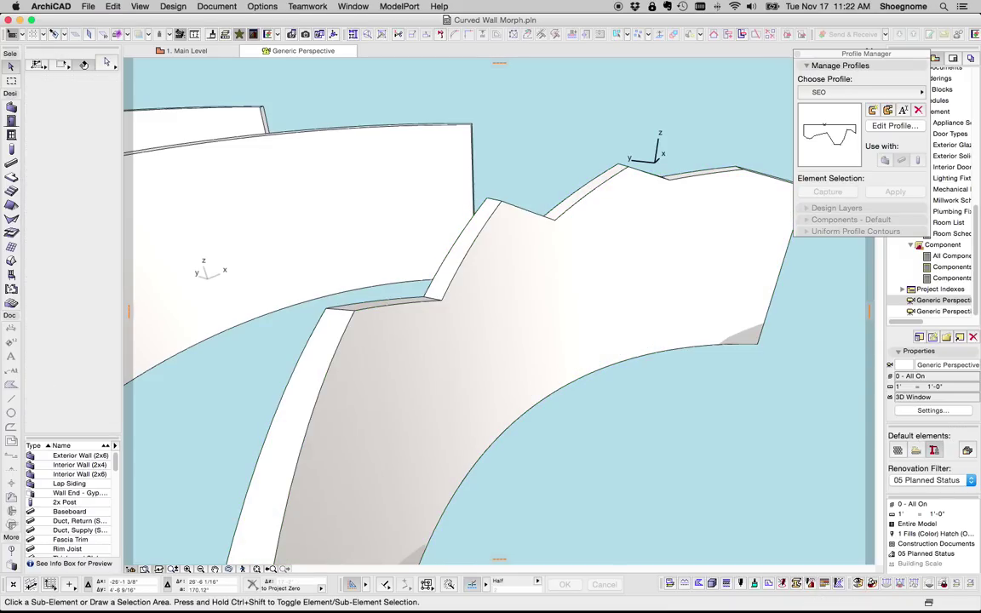
- Try to lower the whole dividing edge closest to the near end by a further 2'-3" or so
{"action": "left_click", "coordinate": [341, 305]}
{"action": "left_click", "coordinate": [340, 306]}
{"action": "left_click", "coordinate": [384, 254]}
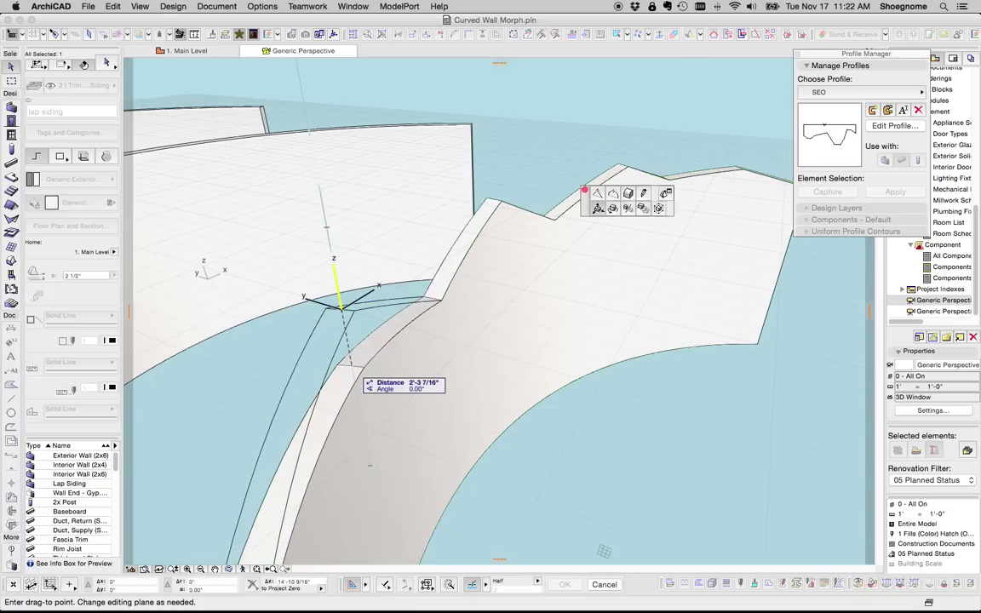
{"action": "left_click", "coordinate": [351, 366]}
{"action": "key", "text": "Escape"}
{"action": "middle_click_drag", "start_coordinate": [426, 358], "coordinate": [341, 332], "text": "shift"}
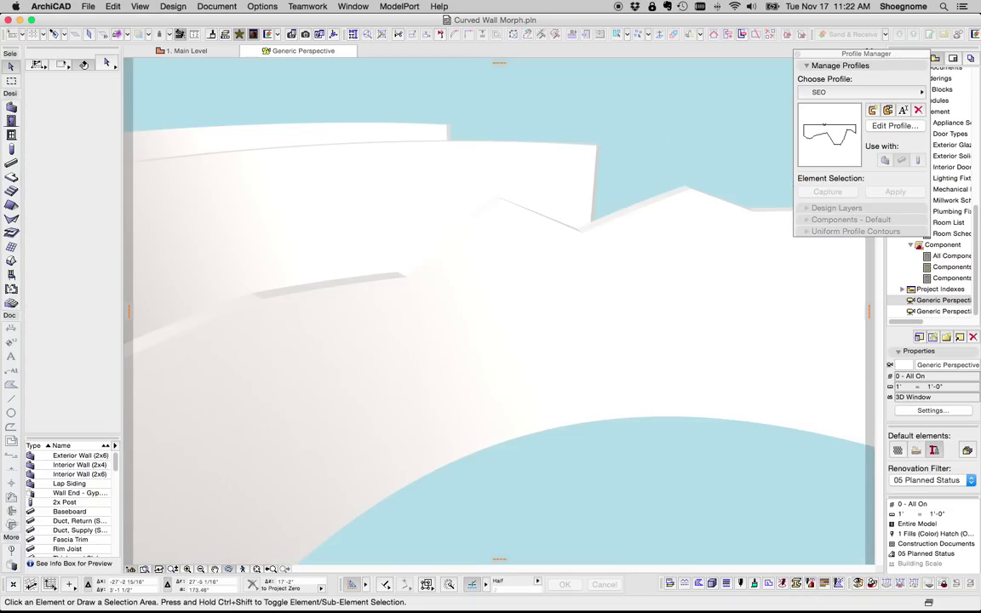
- Return to the Main Level floor plan and examine the irregular top edge of the wall in the pasted reference image
{"action": "scroll", "coordinate": [477, 307], "scroll_direction": "down", "scroll_amount": 8}
{"action": "middle_click_drag", "start_coordinate": [563, 357], "coordinate": [447, 294]}
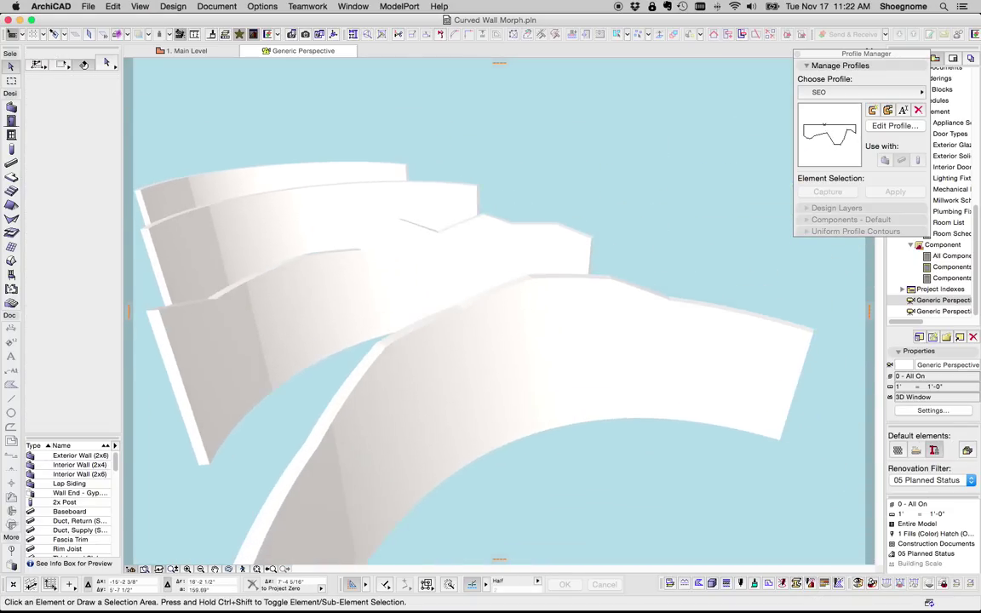
{"action": "left_click", "coordinate": [186, 51]}
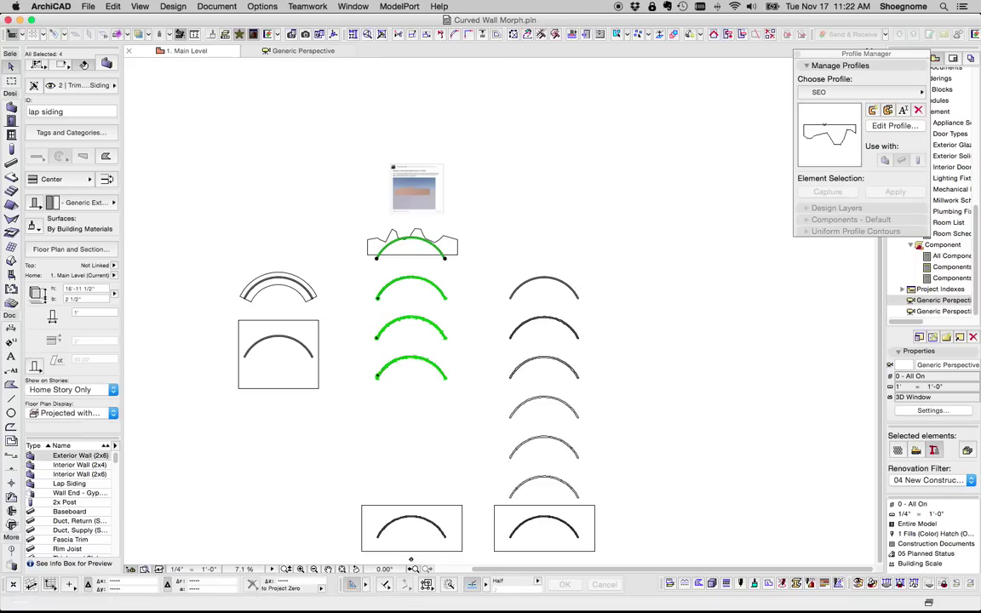
{"action": "key", "text": "Escape"}
{"action": "scroll", "coordinate": [405, 189], "scroll_direction": "up", "scroll_amount": 10}
{"action": "scroll", "coordinate": [398, 203], "scroll_direction": "up", "scroll_amount": 5}
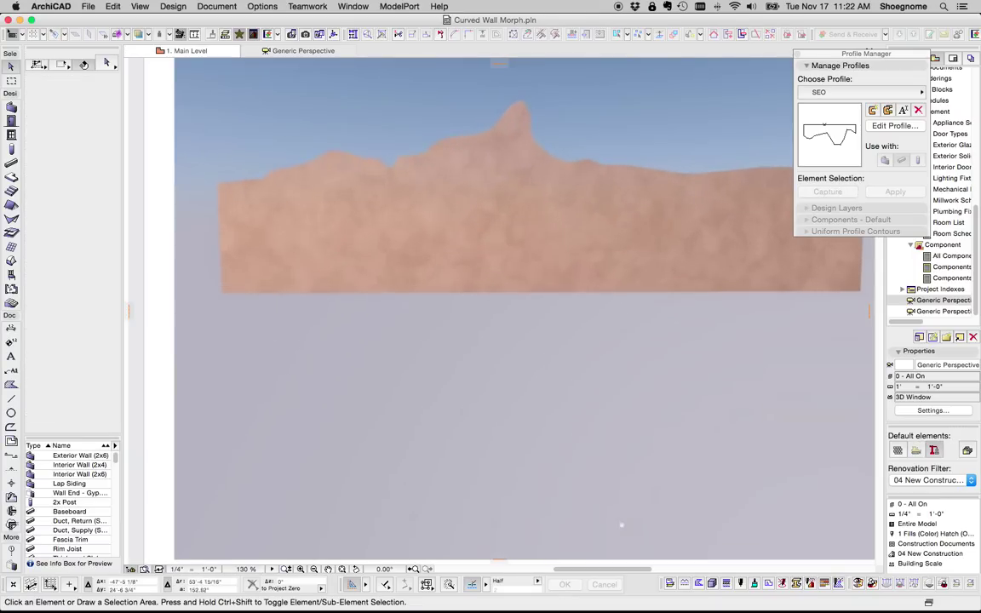
{"action": "scroll", "coordinate": [374, 273], "scroll_direction": "down", "scroll_amount": 5}
{"action": "scroll", "coordinate": [382, 235], "scroll_direction": "up", "scroll_amount": 2}
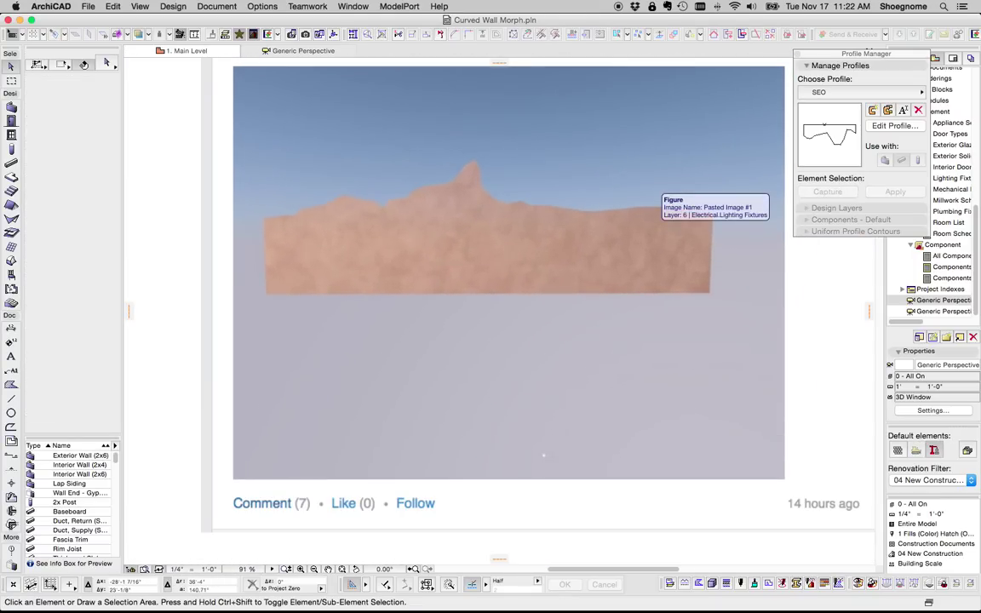
{"action": "left_click", "coordinate": [596, 179]}
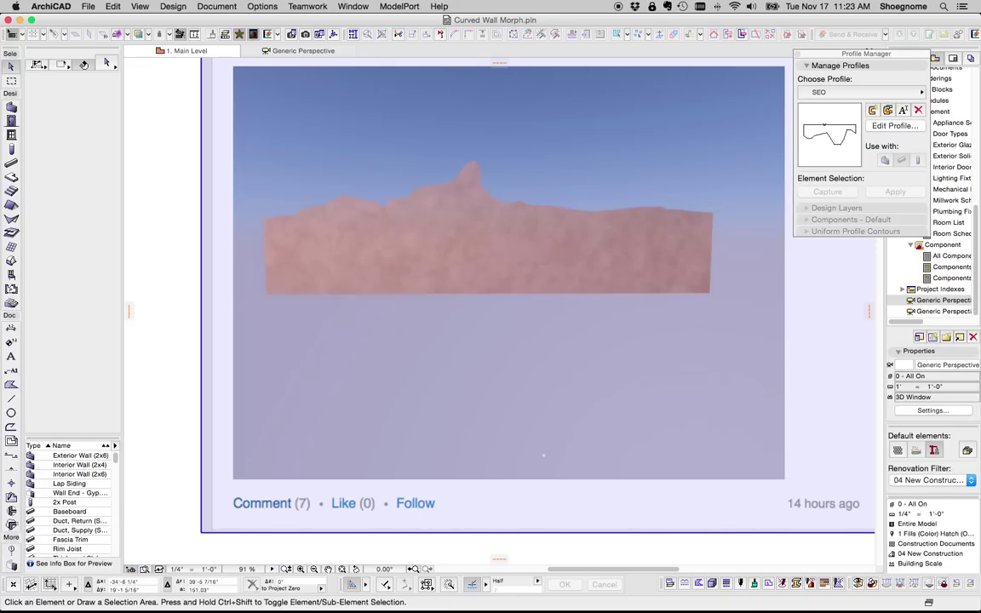
{"action": "scroll", "coordinate": [269, 263], "scroll_direction": "down", "scroll_amount": 1}
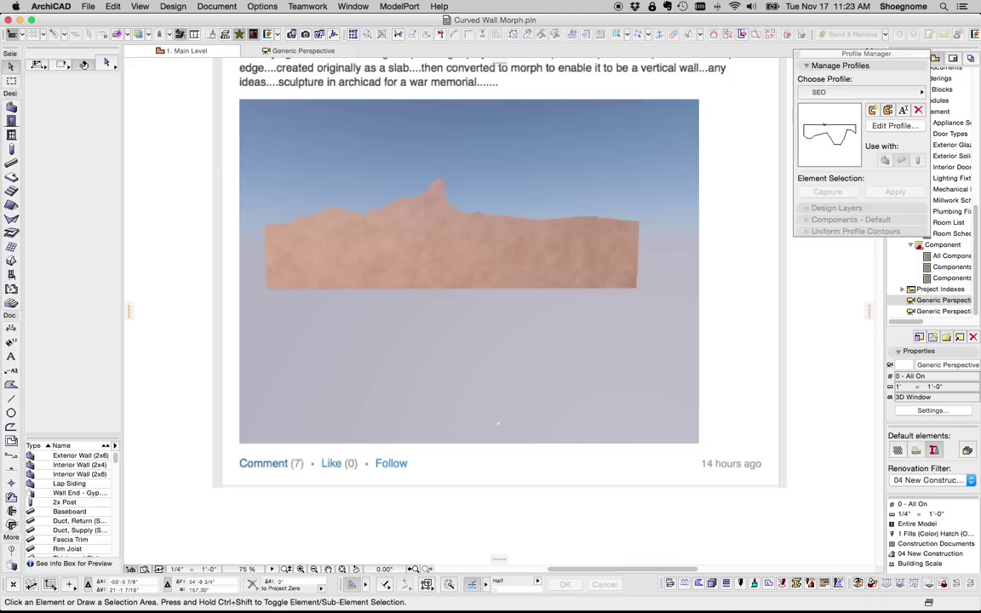
{"action": "scroll", "coordinate": [271, 257], "scroll_direction": "down", "scroll_amount": 2}
{"action": "scroll", "coordinate": [400, 175], "scroll_direction": "up", "scroll_amount": 5}
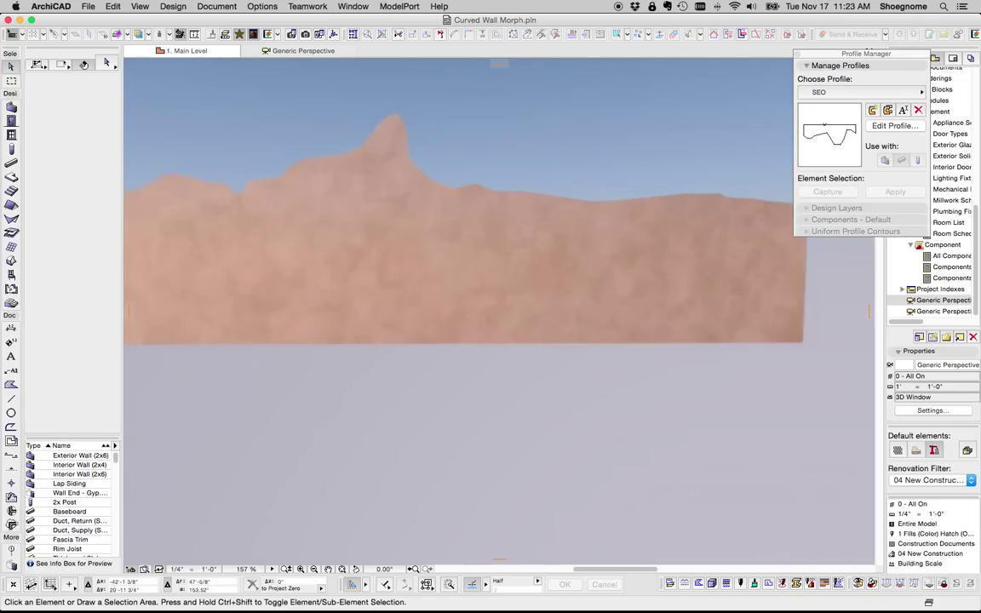
{"action": "scroll", "coordinate": [476, 135], "scroll_direction": "down", "scroll_amount": 10}
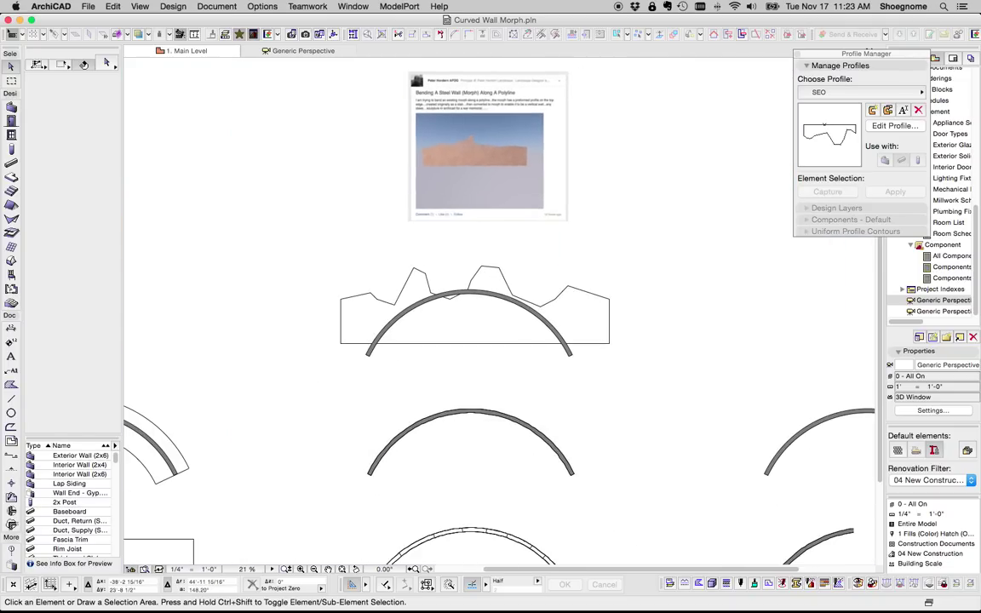
{"action": "scroll", "coordinate": [511, 306], "scroll_direction": "down", "scroll_amount": 2}
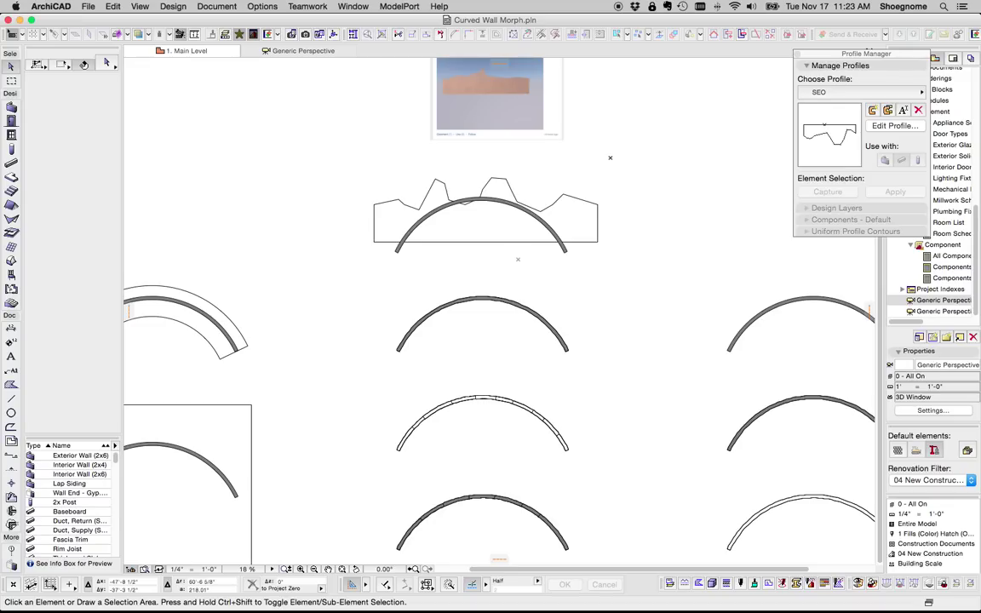
{"action": "scroll", "coordinate": [477, 340], "scroll_direction": "down", "scroll_amount": 2}
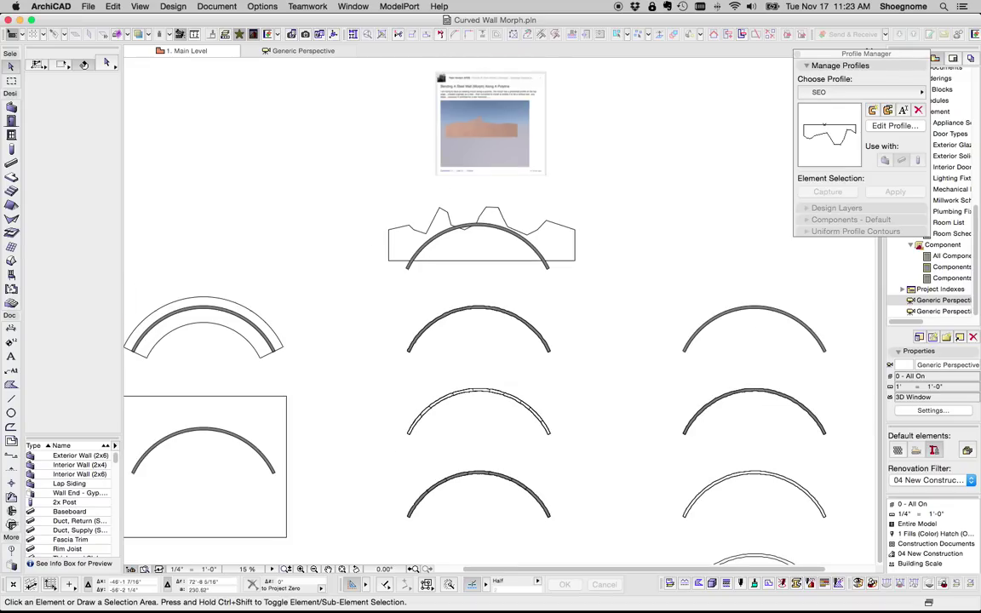
- Select the segmented curved morph third from the top in the middle column and show it alone in 3D
{"action": "left_click", "coordinate": [469, 356]}
{"action": "left_click", "coordinate": [468, 362]}
{"action": "left_click", "coordinate": [471, 391]}
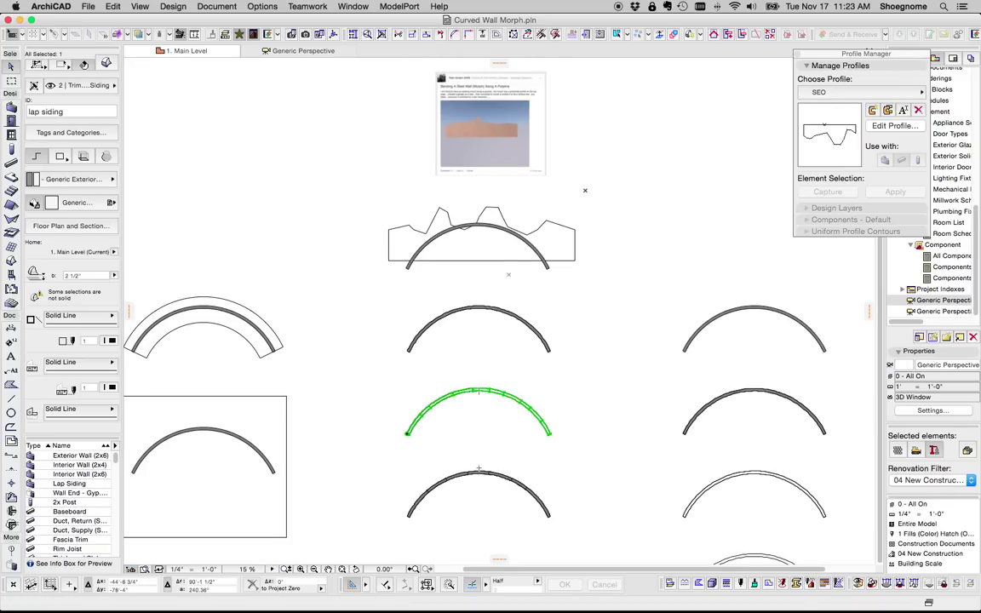
{"action": "key", "text": "F5"}
{"action": "scroll", "coordinate": [351, 234], "scroll_direction": "up", "scroll_amount": 6}
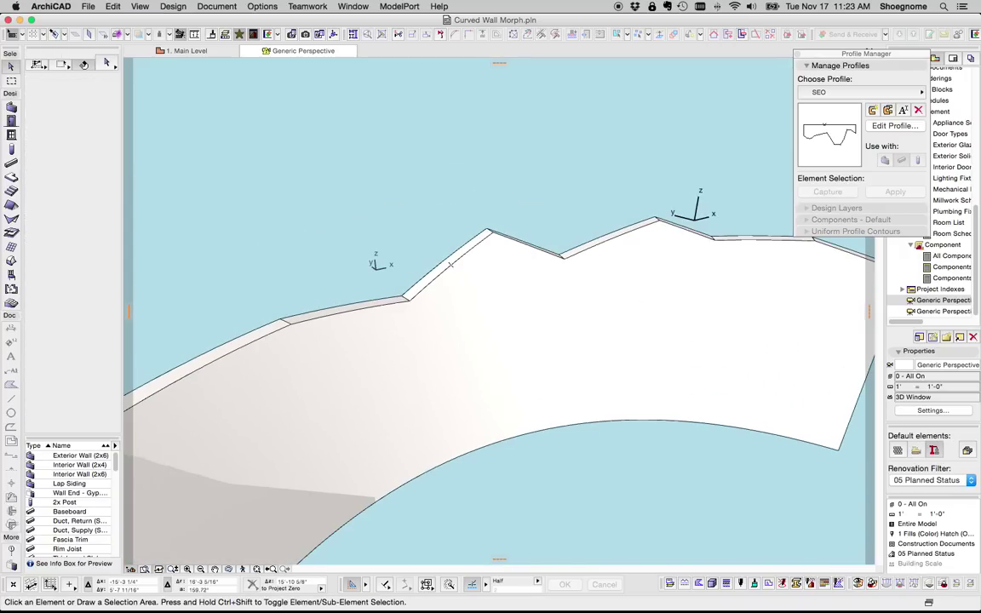
- Try to bulge the inner and outer top edges of the slope rising to the morph's peak into horizontal arcs
{"action": "left_click", "coordinate": [465, 255]}
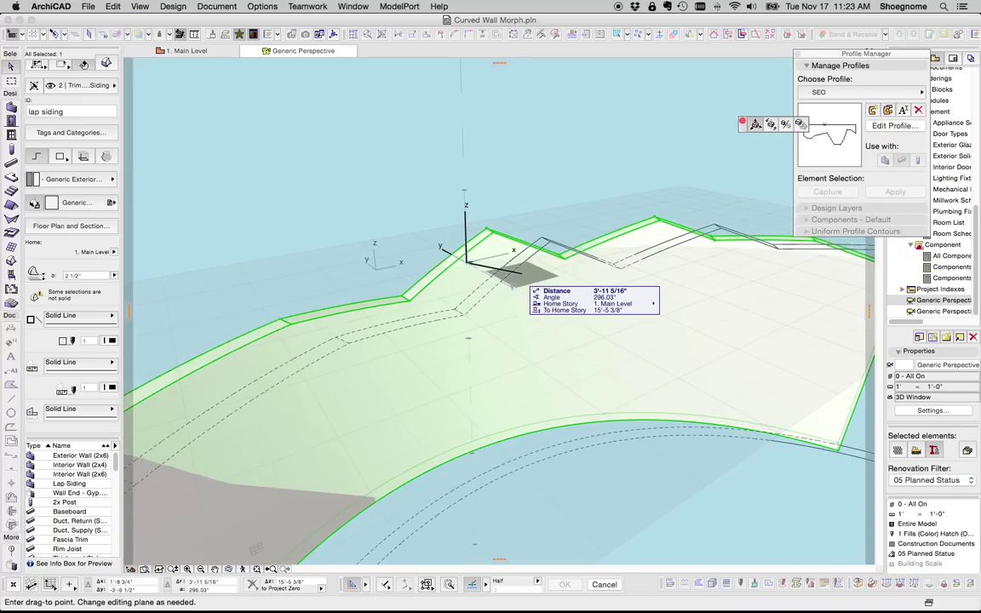
{"action": "key", "text": "Escape"}
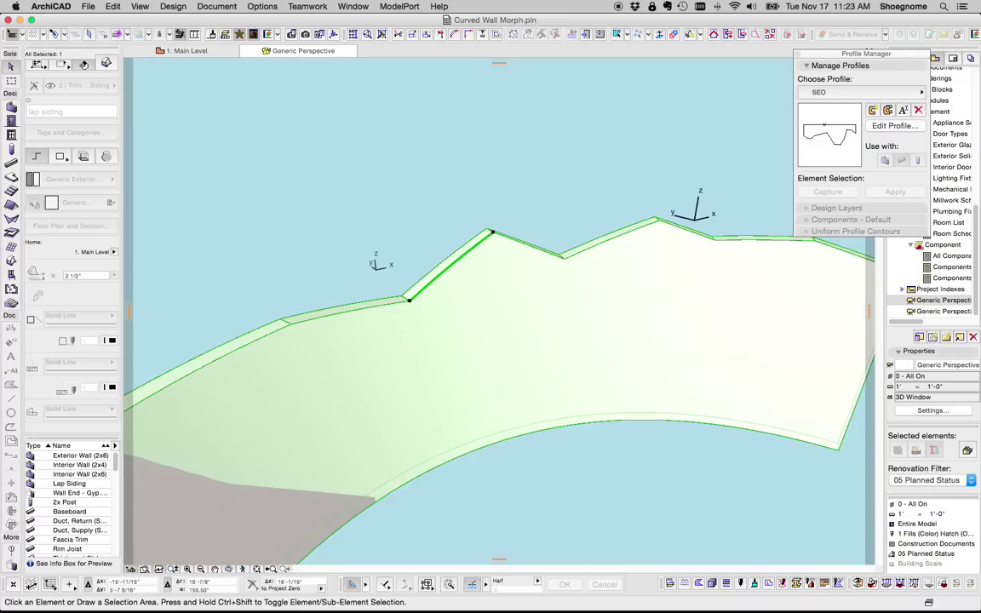
{"action": "left_click", "coordinate": [449, 265]}
{"action": "left_click", "coordinate": [539, 195]}
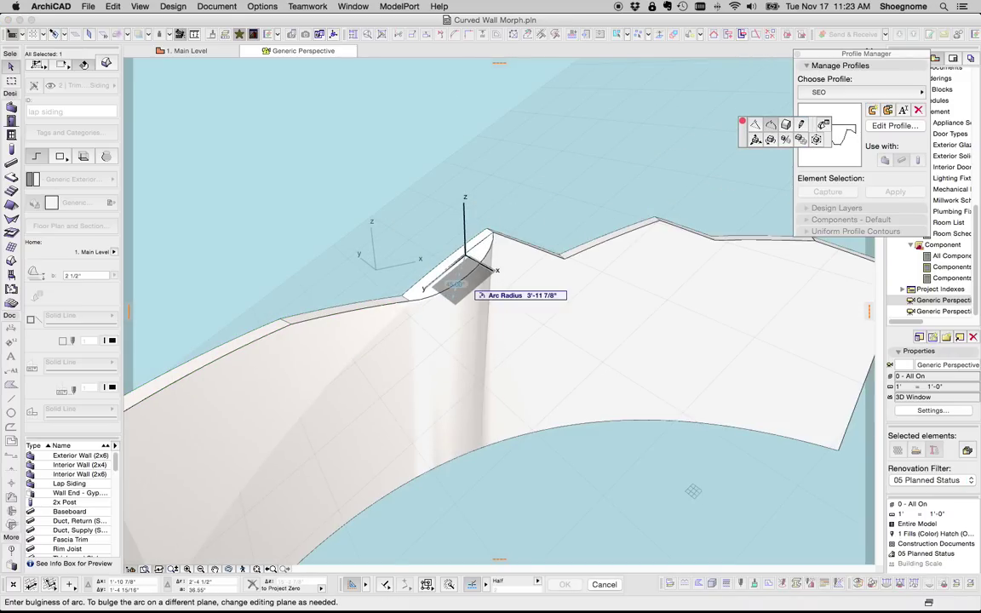
{"action": "left_click", "coordinate": [457, 284]}
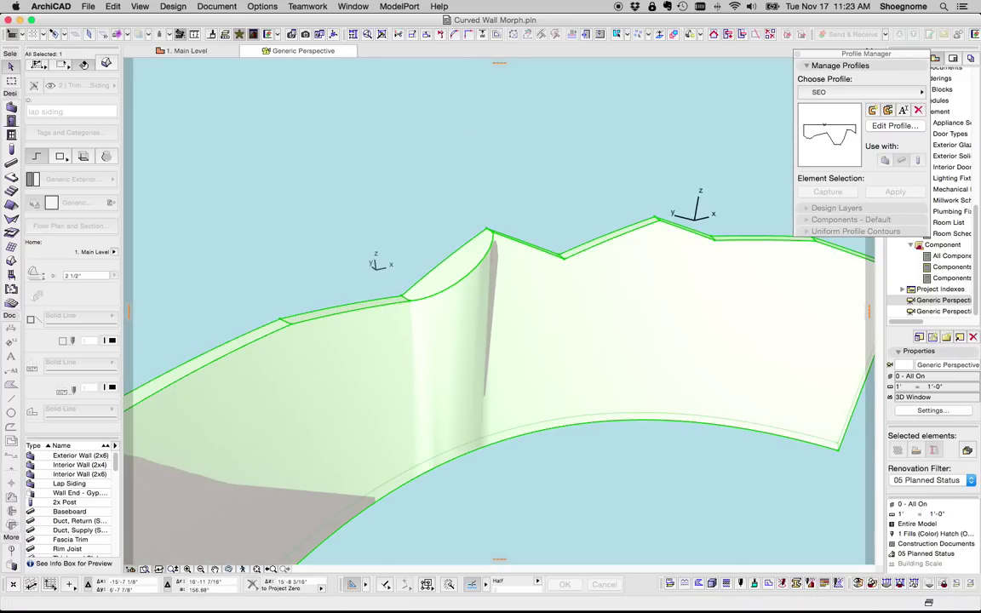
{"action": "left_click", "coordinate": [450, 257]}
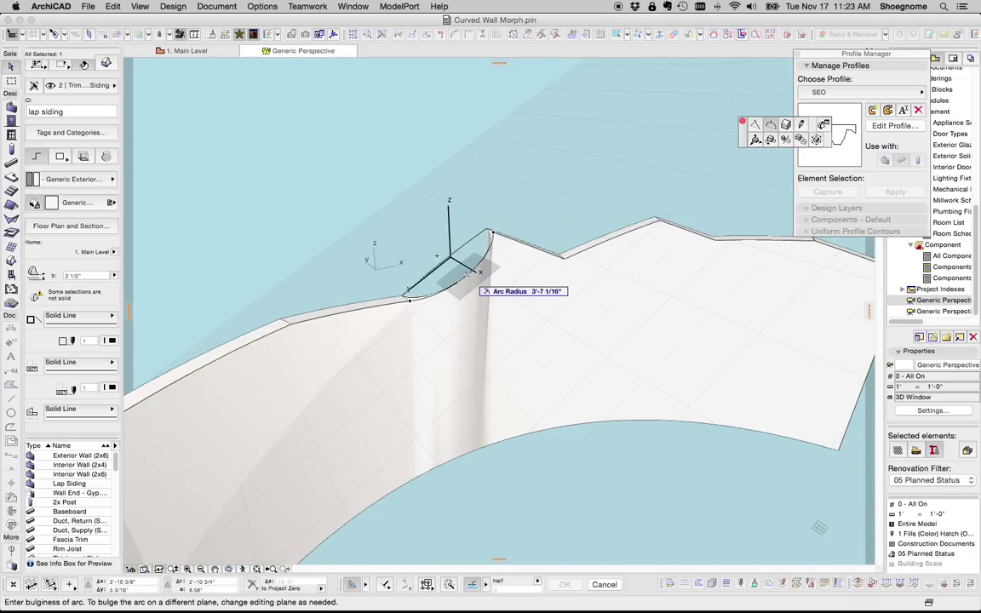
{"action": "left_click", "coordinate": [466, 262]}
{"action": "key", "text": "Escape"}
- Examine the silhouette of the morph's jagged top edge from the front and from the side, then clear the selection
{"action": "middle_click_drag", "start_coordinate": [477, 306], "coordinate": [499, 310], "text": "shift"}
{"action": "left_click", "coordinate": [499, 312]}
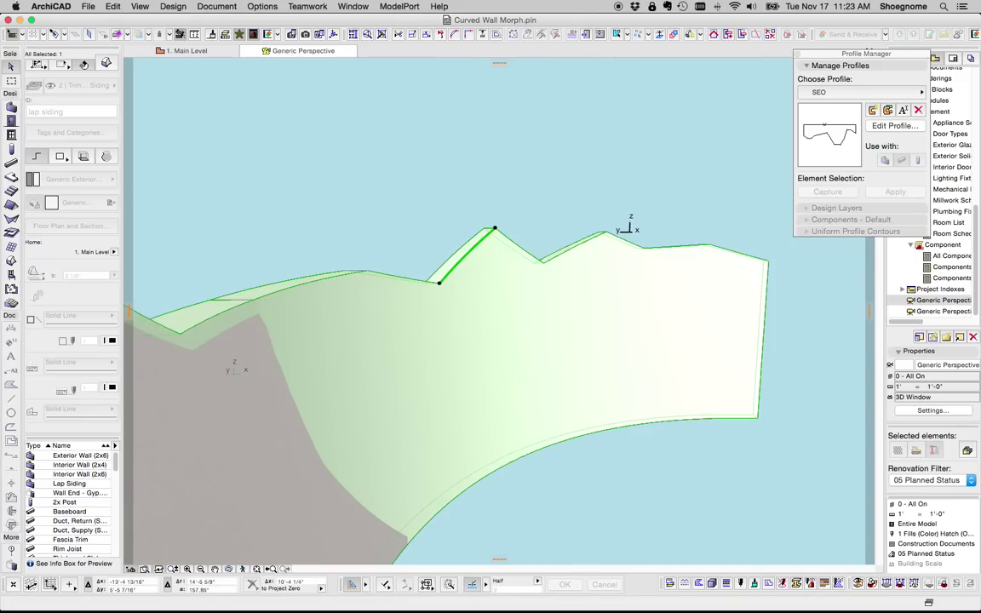
{"action": "key", "text": "Escape"}
{"action": "middle_click_drag", "start_coordinate": [499, 312], "coordinate": [417, 312], "text": "shift"}
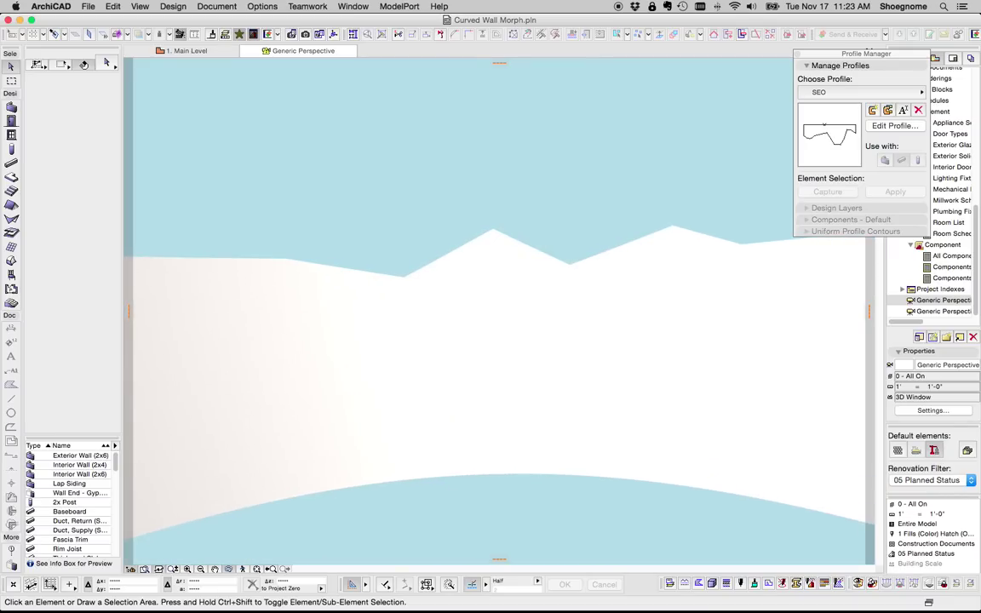
{"action": "scroll", "coordinate": [487, 361], "scroll_direction": "down", "scroll_amount": 2}
{"action": "left_click", "coordinate": [487, 362]}
{"action": "scroll", "coordinate": [486, 362], "scroll_direction": "down", "scroll_amount": 2}
{"action": "scroll", "coordinate": [478, 400], "scroll_direction": "up", "scroll_amount": 3}
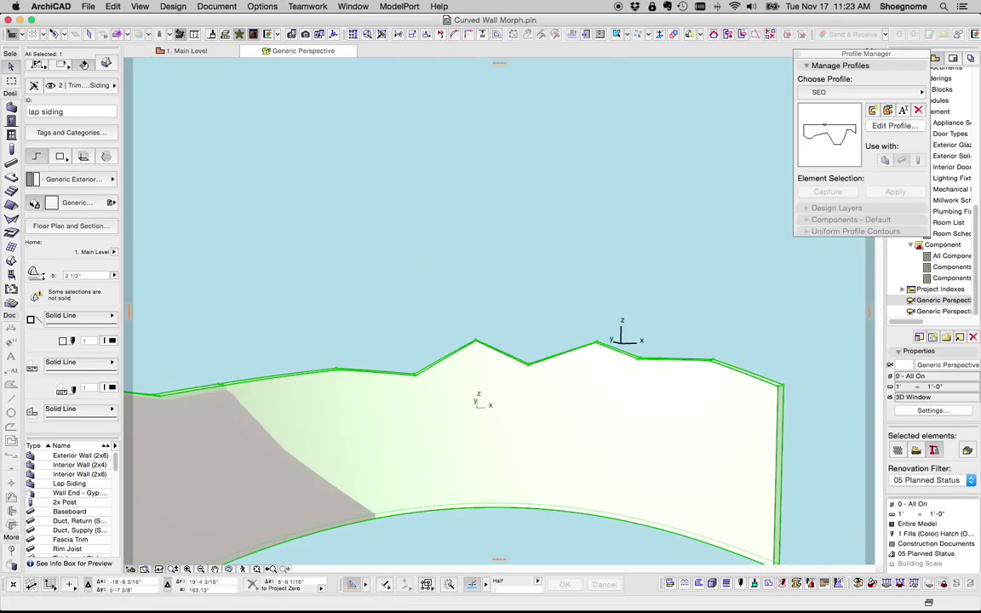
{"action": "middle_click_drag", "start_coordinate": [478, 401], "coordinate": [519, 361]}
{"action": "key", "text": "Escape"}
- Return to the floor plan and open the South Elevation from its marker below the middle column
{"action": "key", "text": "F2"}
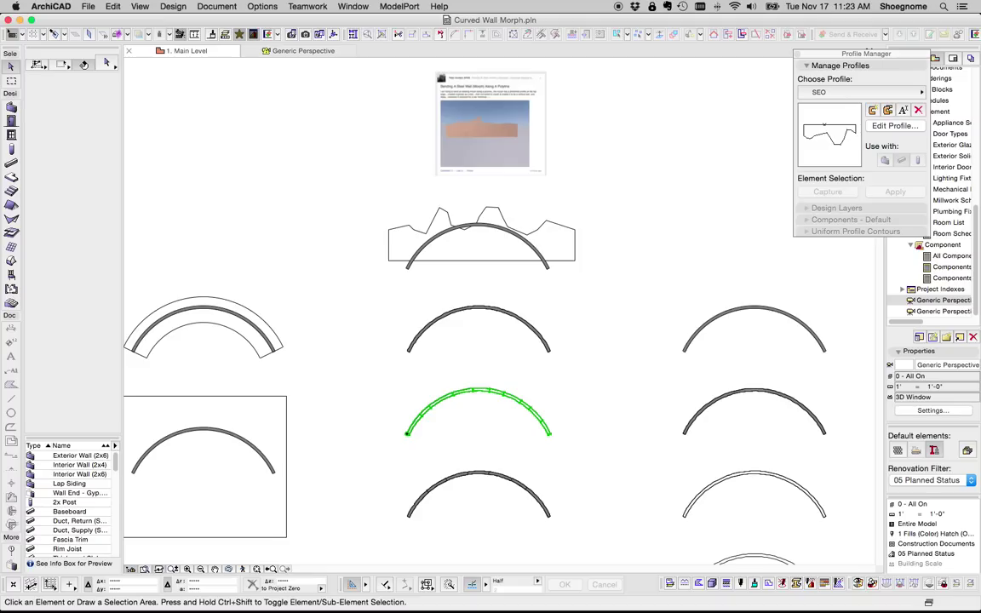
{"action": "scroll", "coordinate": [470, 204], "scroll_direction": "down", "scroll_amount": 5}
{"action": "middle_click_drag", "start_coordinate": [481, 226], "coordinate": [480, 221]}
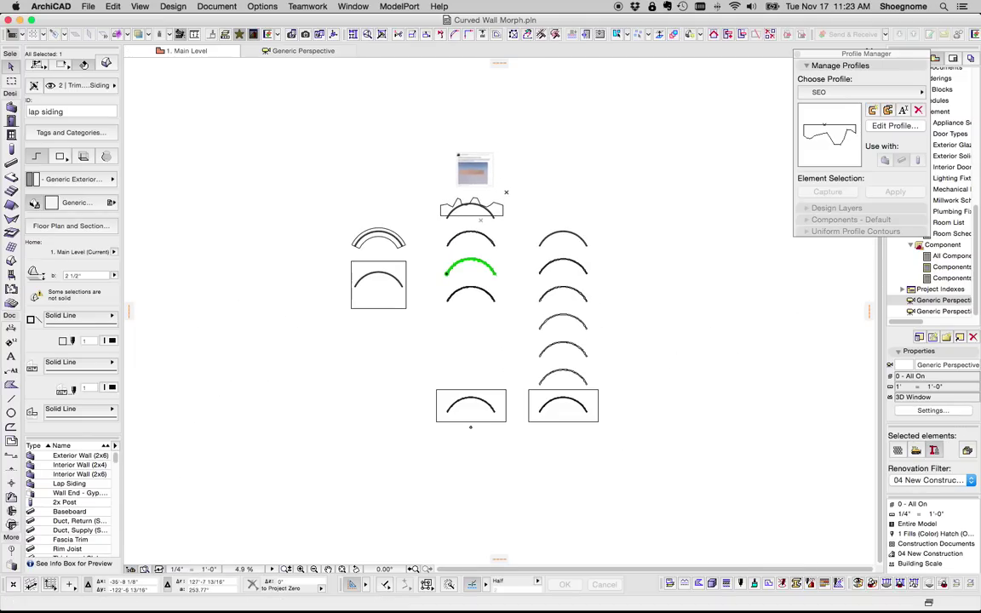
{"action": "key", "text": "Escape"}
{"action": "right_click", "coordinate": [470, 426]}
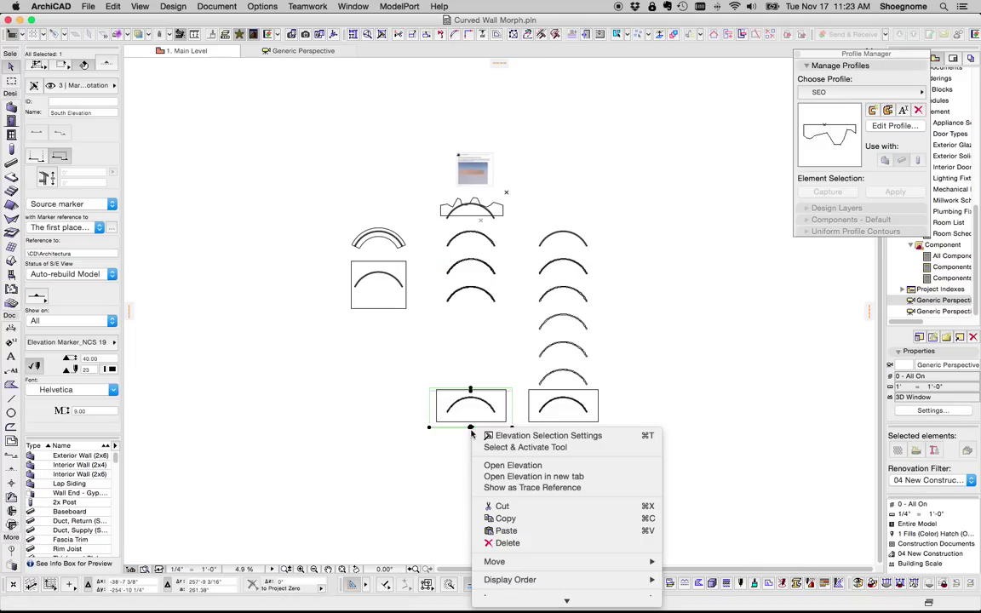
{"action": "left_click", "coordinate": [516, 466]}
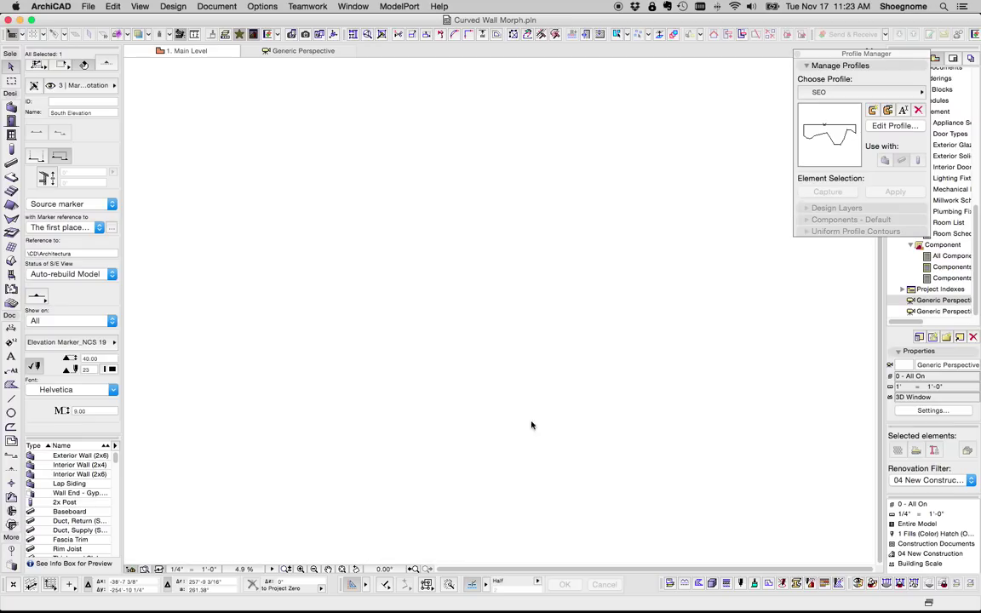
- Examine the peaks and sloping segments of the curved wall's top edge in the South Elevation
{"action": "scroll", "coordinate": [546, 343], "scroll_direction": "up", "scroll_amount": 2}
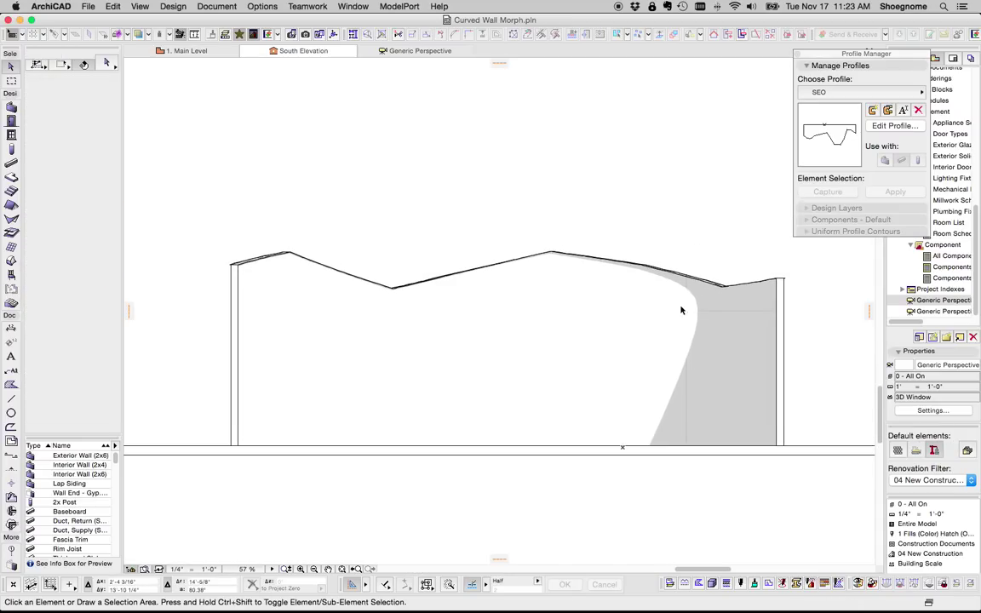
{"action": "scroll", "coordinate": [682, 311], "scroll_direction": "up", "scroll_amount": 5}
{"action": "scroll", "coordinate": [565, 344], "scroll_direction": "down", "scroll_amount": 4}
{"action": "left_click", "coordinate": [407, 324]}
{"action": "scroll", "coordinate": [429, 331], "scroll_direction": "down", "scroll_amount": 1}
{"action": "left_click", "coordinate": [204, 99]}
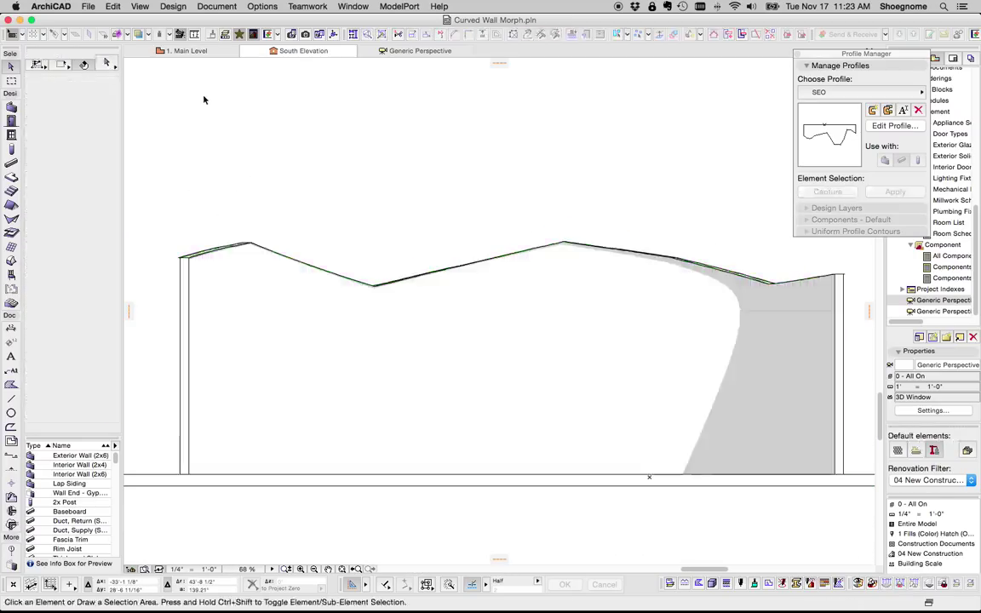
- Select all the curved elements and the slab in the plan's rightmost column, show them in 3D and fit them into an angled overview
{"action": "scroll", "coordinate": [515, 290], "scroll_direction": "down", "scroll_amount": 3}
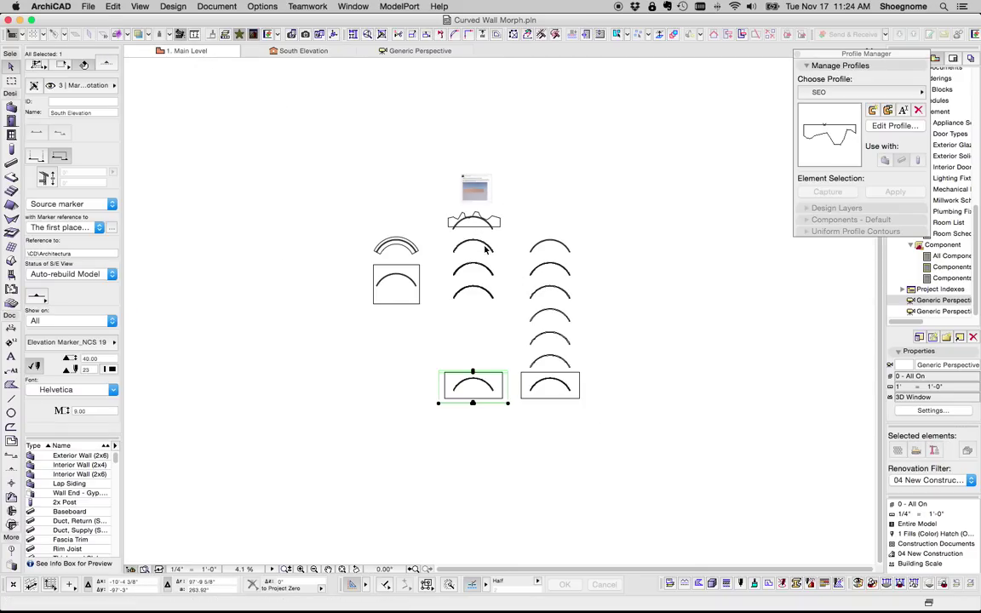
{"action": "left_click", "coordinate": [519, 224]}
{"action": "left_click", "coordinate": [612, 423]}
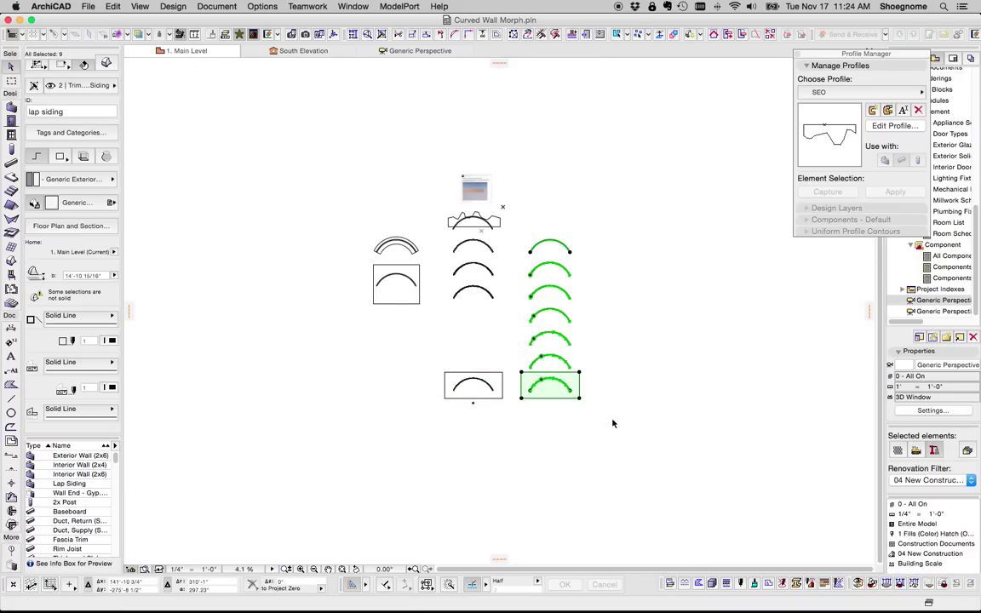
{"action": "key", "text": "F5"}
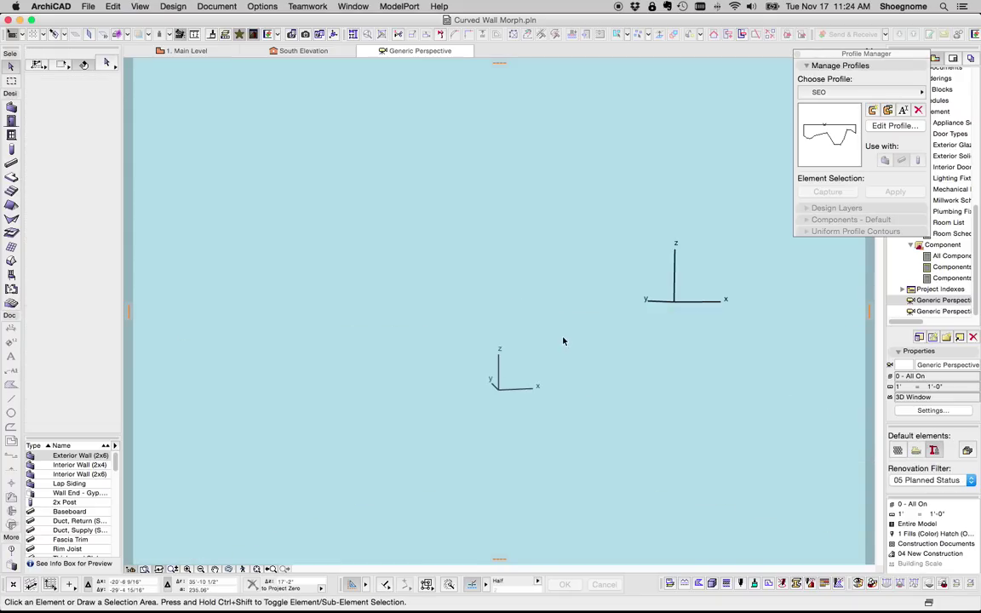
{"action": "left_click", "coordinate": [261, 570]}
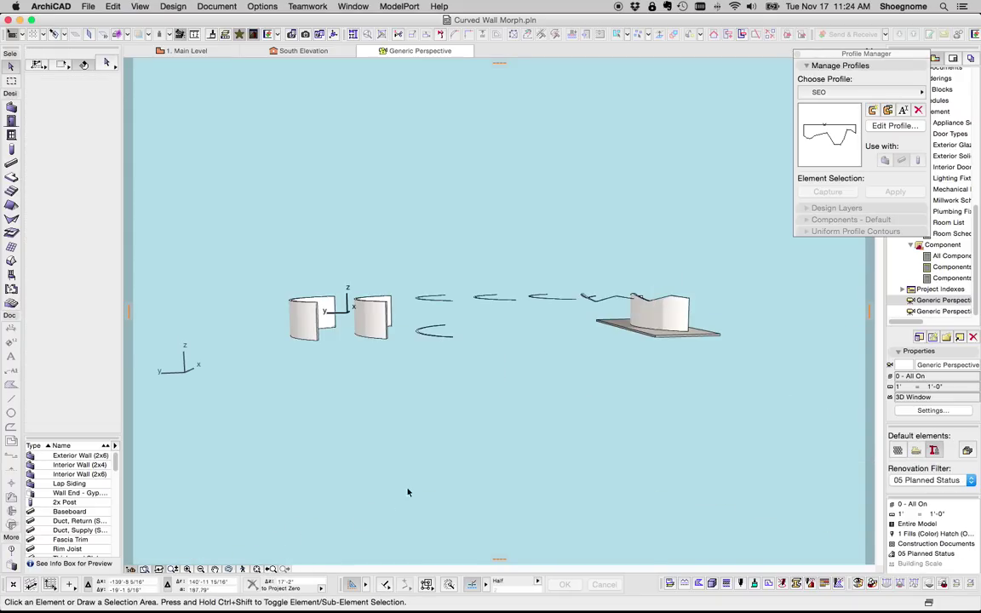
{"action": "middle_click_drag", "start_coordinate": [455, 450], "coordinate": [574, 317], "text": "shift"}
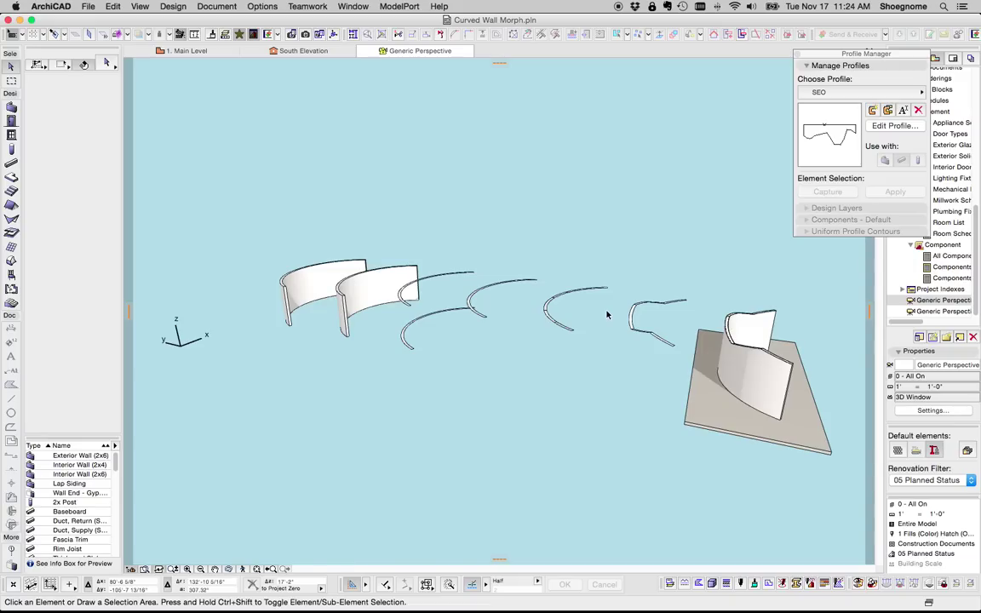
- Select the curved wall, solid morph, paired arc faces and single arc in turn to examine the stages leading to the jagged strip
{"action": "left_click", "coordinate": [308, 290]}
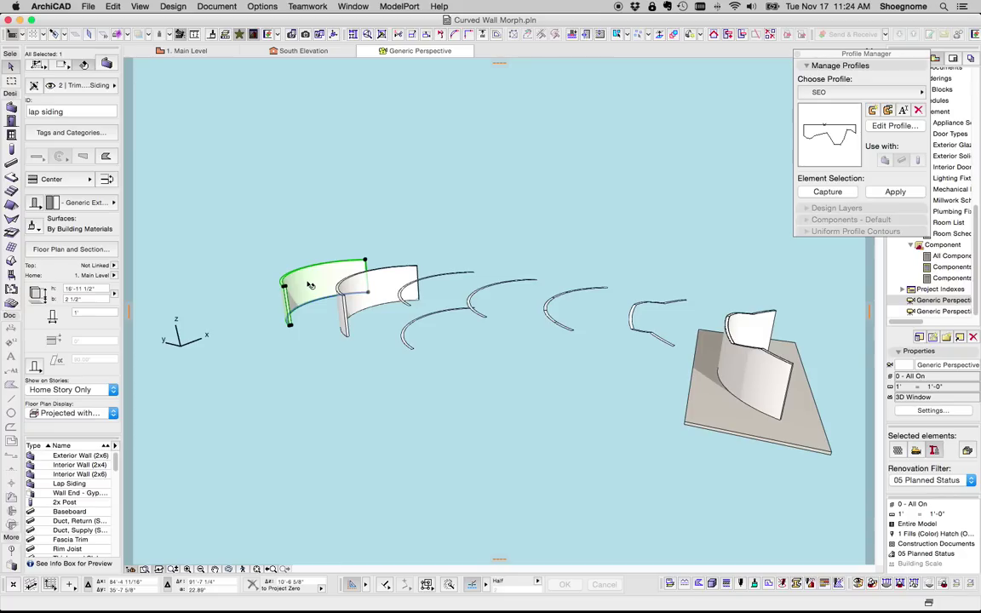
{"action": "left_click", "coordinate": [376, 284]}
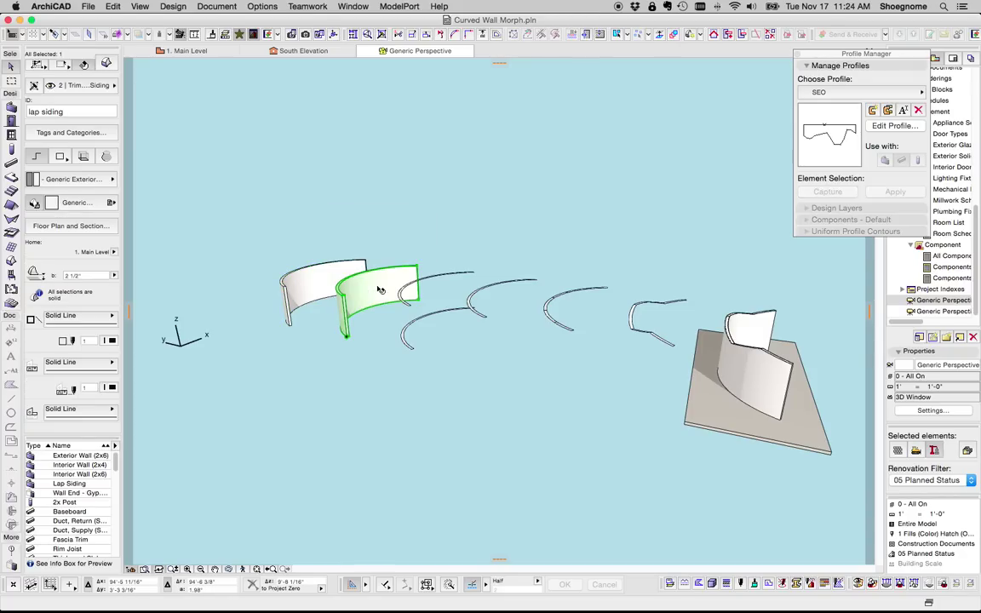
{"action": "left_click", "coordinate": [438, 279]}
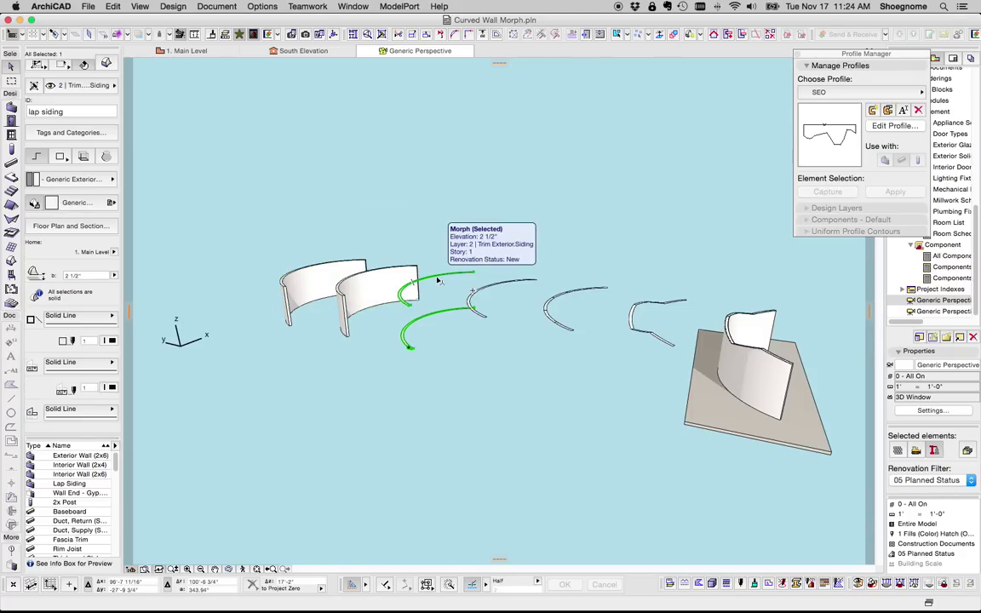
{"action": "left_click", "coordinate": [481, 318]}
{"action": "middle_click_drag", "start_coordinate": [494, 322], "coordinate": [387, 351]}
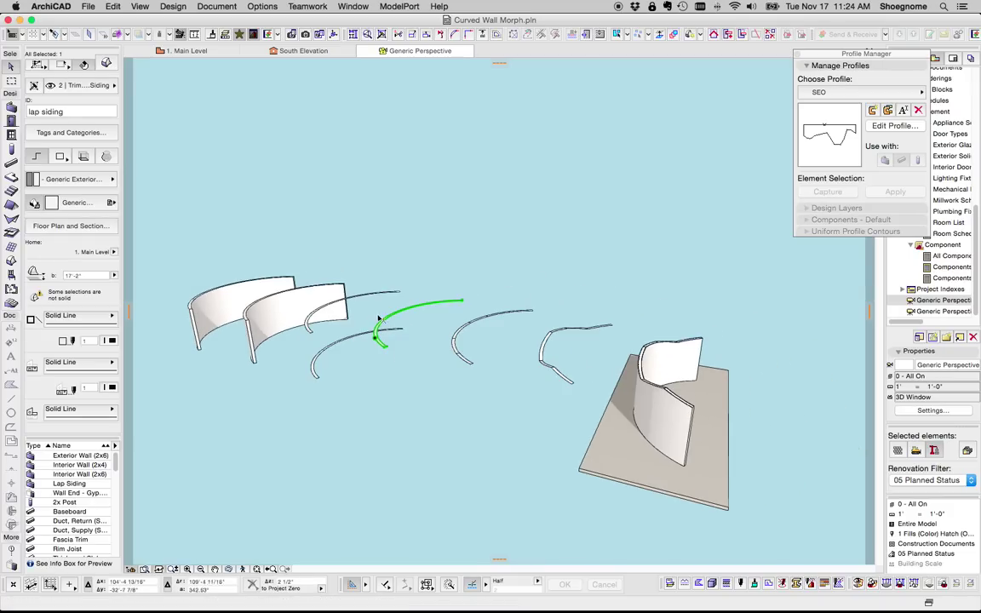
{"action": "scroll", "coordinate": [460, 349], "scroll_direction": "up", "scroll_amount": 3}
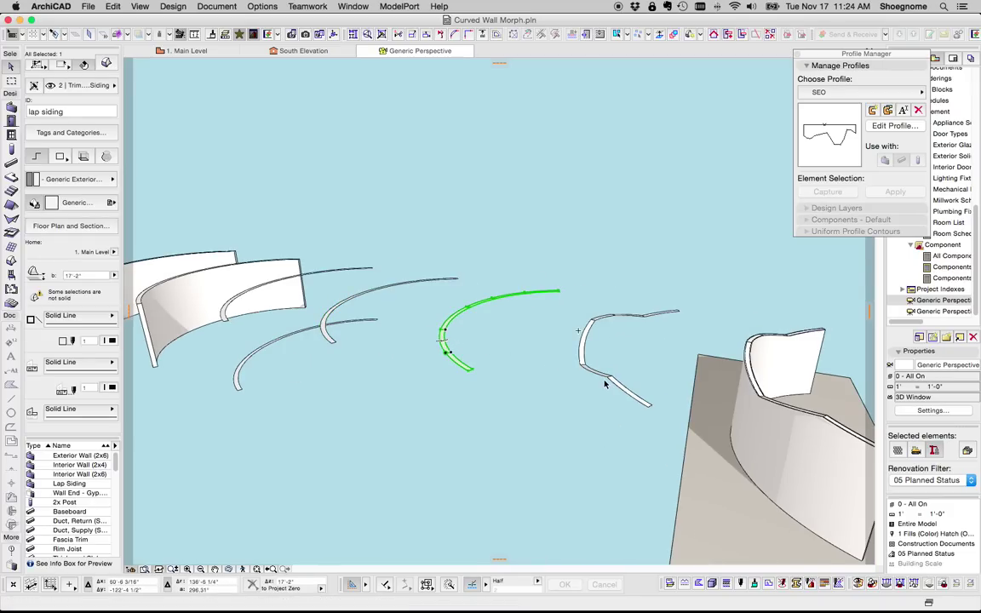
{"action": "middle_click_drag", "start_coordinate": [605, 385], "coordinate": [475, 395], "text": "shift"}
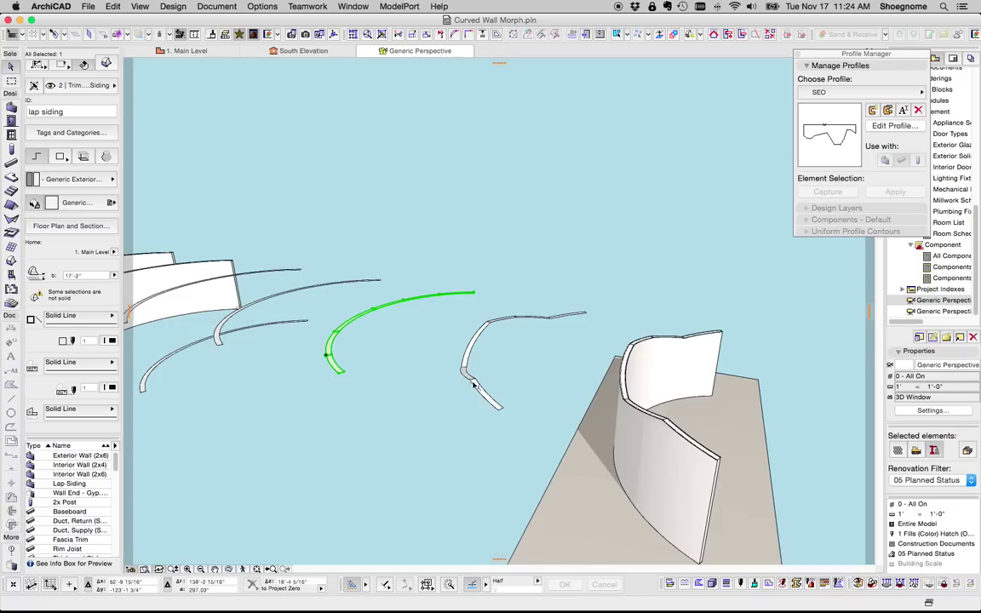
{"action": "middle_click_drag", "start_coordinate": [647, 436], "coordinate": [523, 387]}
- Select the finished curved wall on the slab, clear the selection and examine its irregular top edge up close
{"action": "left_click", "coordinate": [549, 403]}
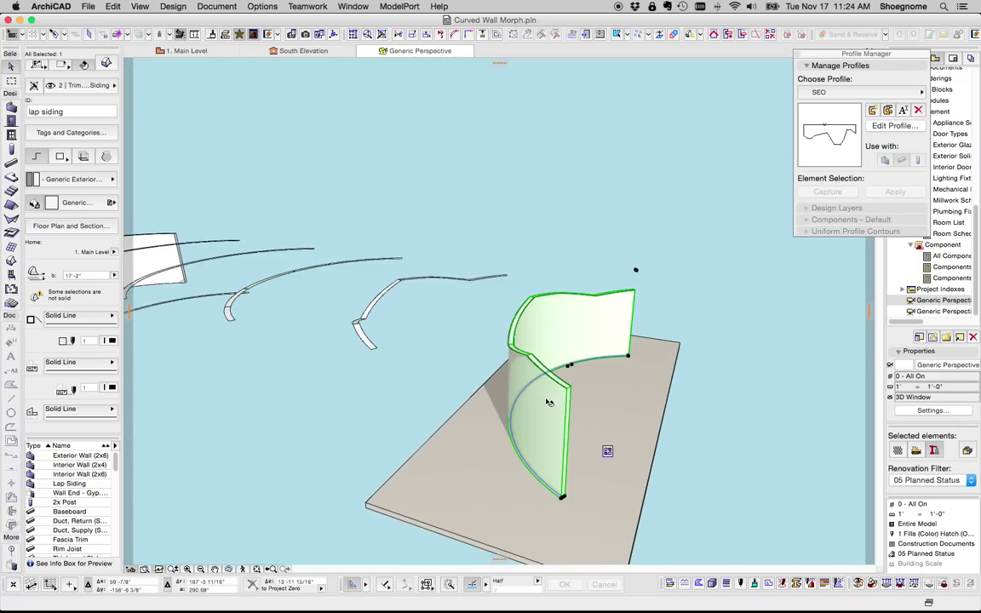
{"action": "scroll", "coordinate": [549, 403], "scroll_direction": "up", "scroll_amount": 2}
{"action": "scroll", "coordinate": [526, 349], "scroll_direction": "up", "scroll_amount": 2}
{"action": "left_click", "coordinate": [523, 344]}
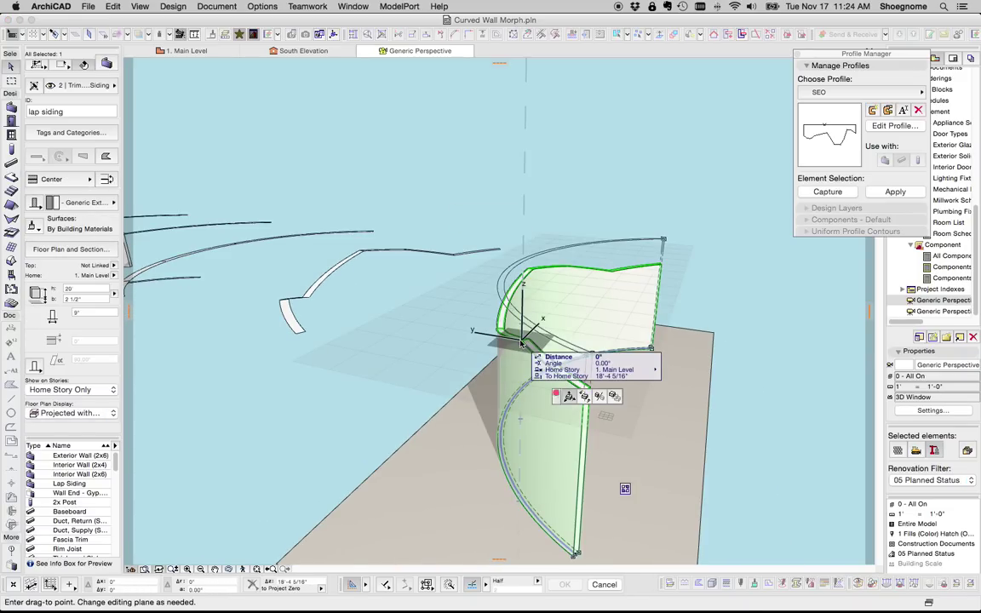
{"action": "key", "text": "Escape"}
{"action": "key", "text": "Escape"}
{"action": "left_click", "coordinate": [521, 344]}
{"action": "left_click", "coordinate": [558, 422], "text": "shift"}
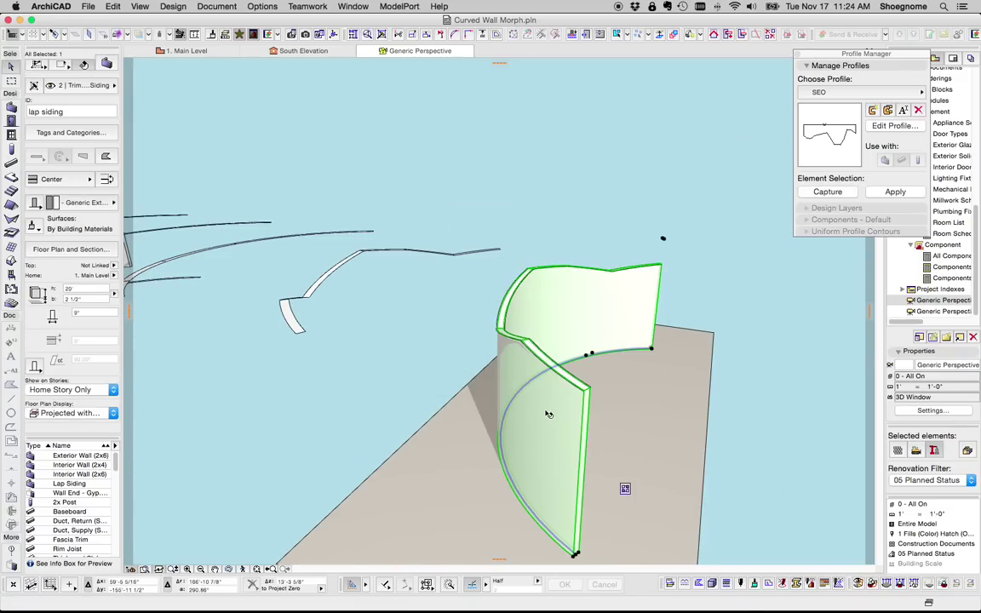
{"action": "middle_click_drag", "start_coordinate": [562, 433], "coordinate": [529, 424]}
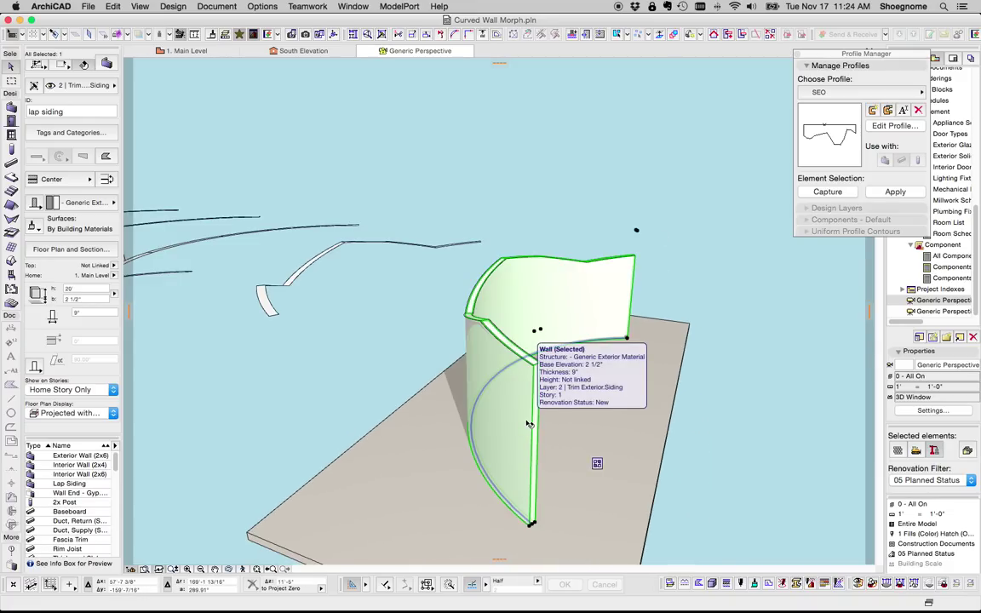
{"action": "key", "text": "Escape"}
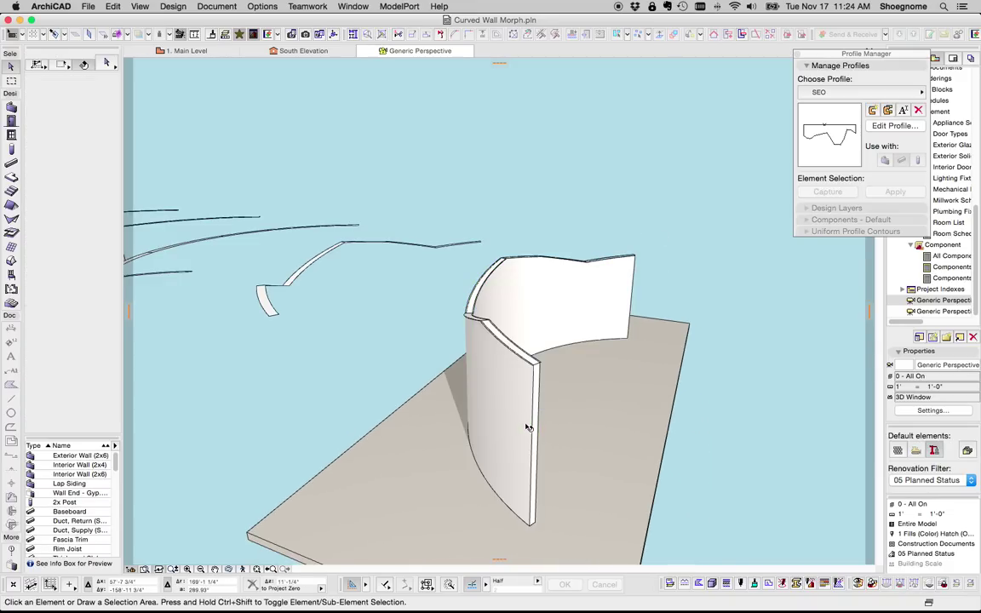
{"action": "scroll", "coordinate": [542, 354], "scroll_direction": "up", "scroll_amount": 5}
{"action": "scroll", "coordinate": [546, 338], "scroll_direction": "down", "scroll_amount": 5}
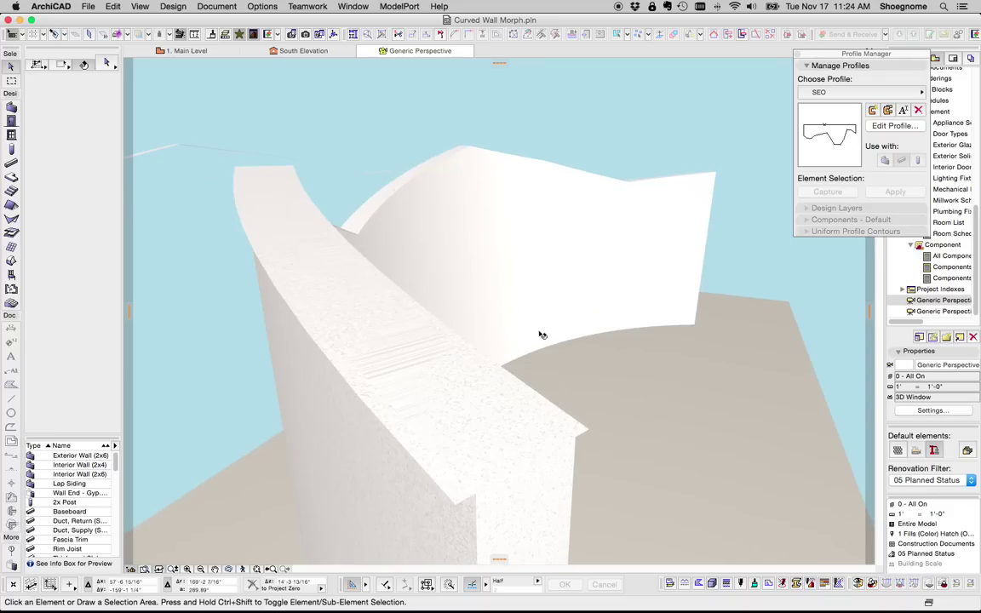
- Check the morph strip along the wall's top edge, then set the curved wall's thickness to 1' and clear the selection
{"action": "left_click", "coordinate": [435, 465]}
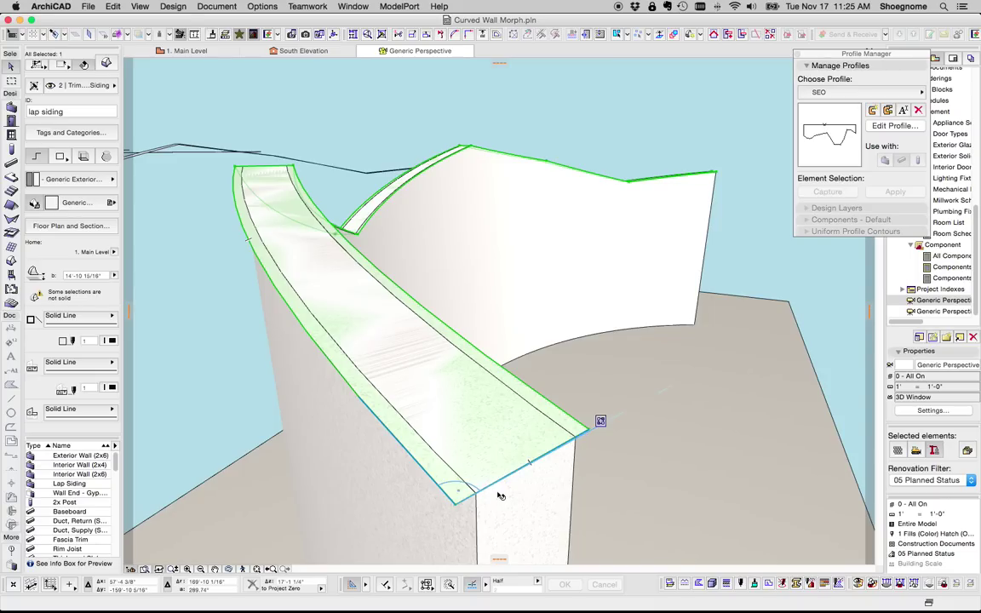
{"action": "left_click", "coordinate": [488, 507]}
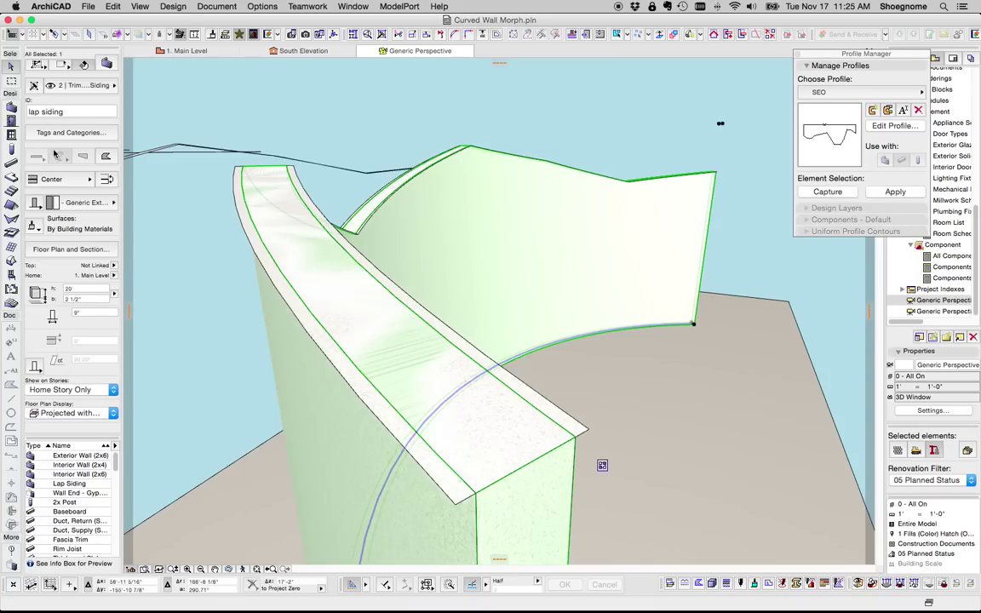
{"action": "double_click", "coordinate": [88, 314]}
{"action": "type", "text": "1"}
{"action": "key", "text": "Tab"}
{"action": "key", "text": "super+c"}
{"action": "key", "text": "BackSpace"}
{"action": "key", "text": "Escape"}
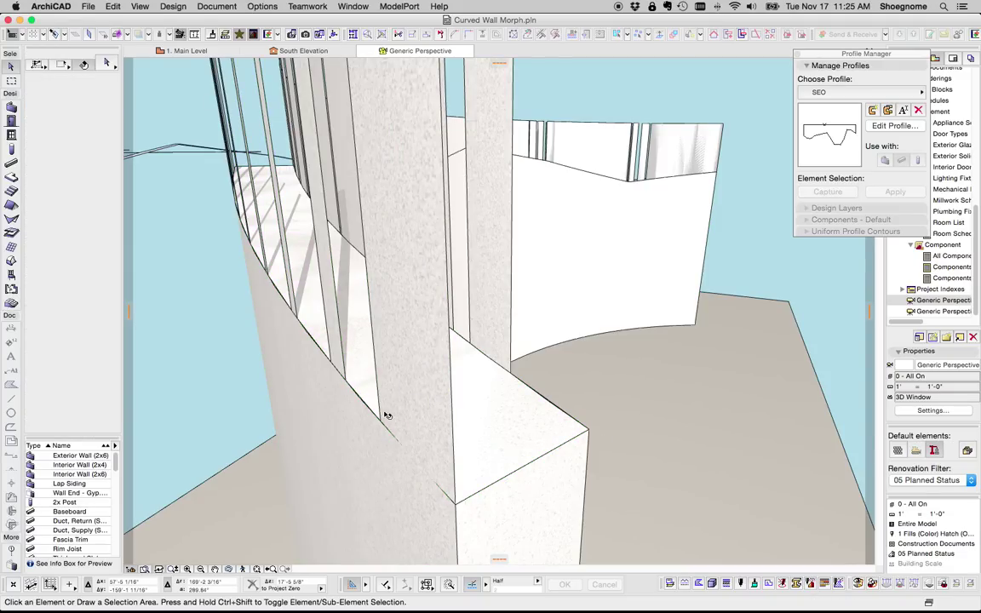
- Inspect the thickened wall against the morph strip on its top edge, then undo the wall thickness change
{"action": "left_click", "coordinate": [418, 425]}
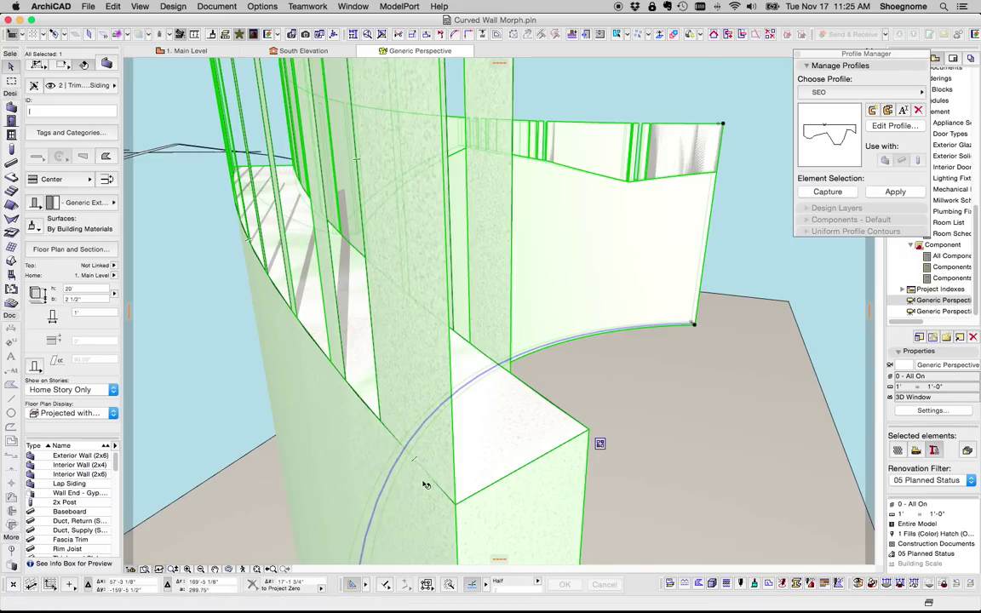
{"action": "middle_click_drag", "start_coordinate": [395, 362], "coordinate": [336, 407], "text": "shift"}
{"action": "key", "text": "super+v"}
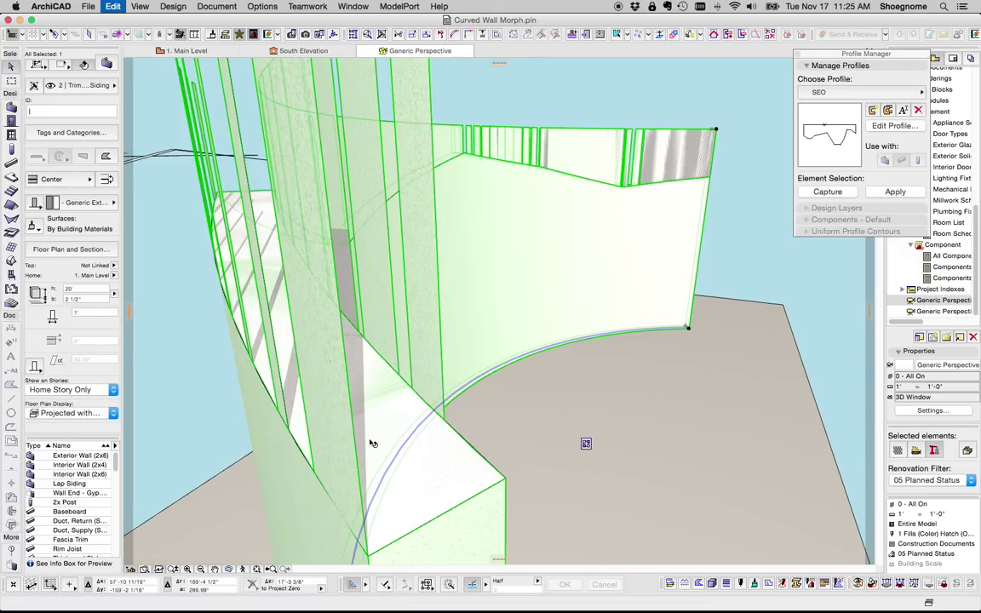
{"action": "key", "text": "Escape"}
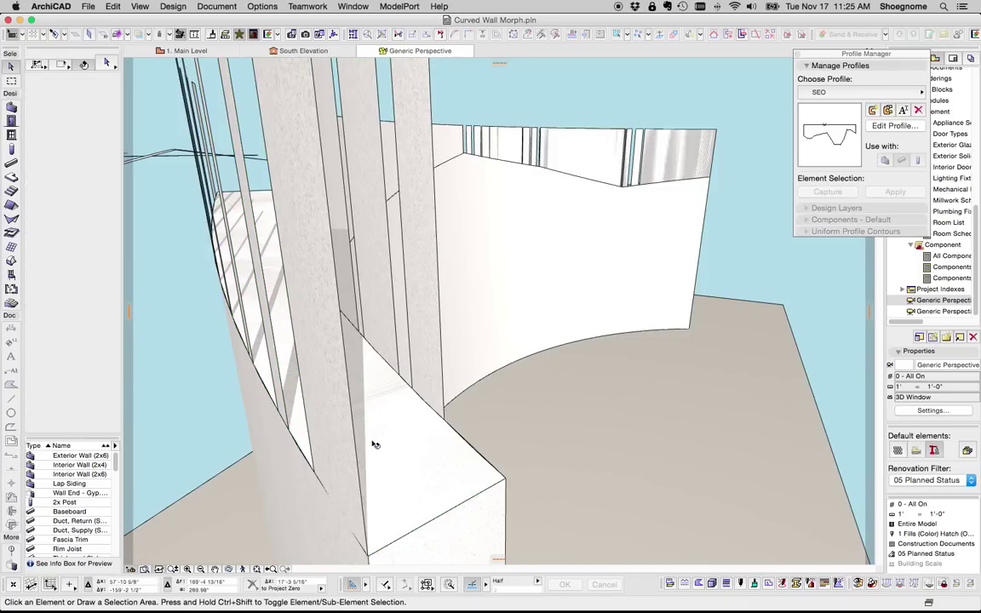
{"action": "left_click", "coordinate": [364, 465]}
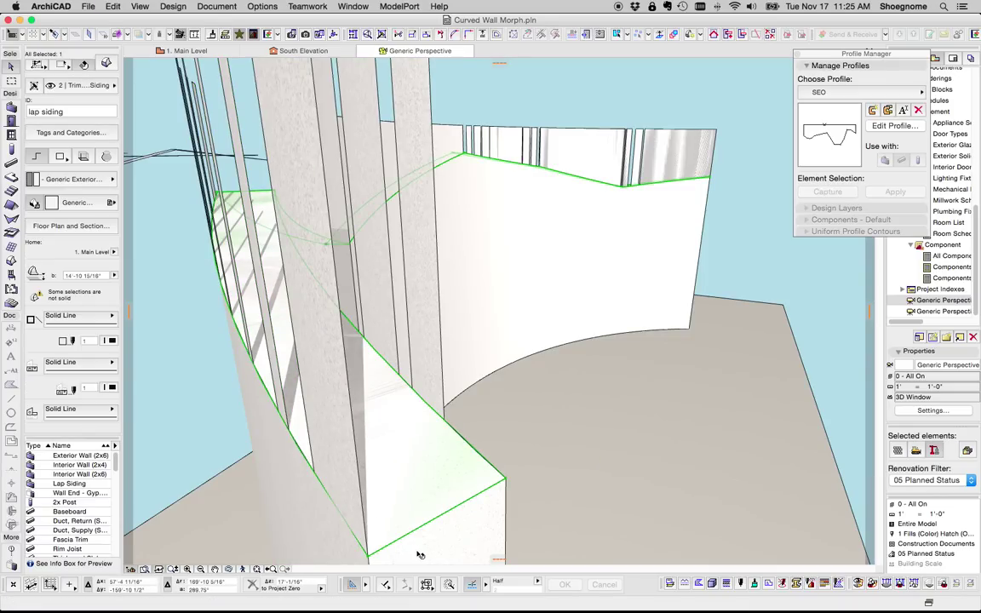
{"action": "key", "text": "super+z"}
{"action": "key", "text": "Escape"}
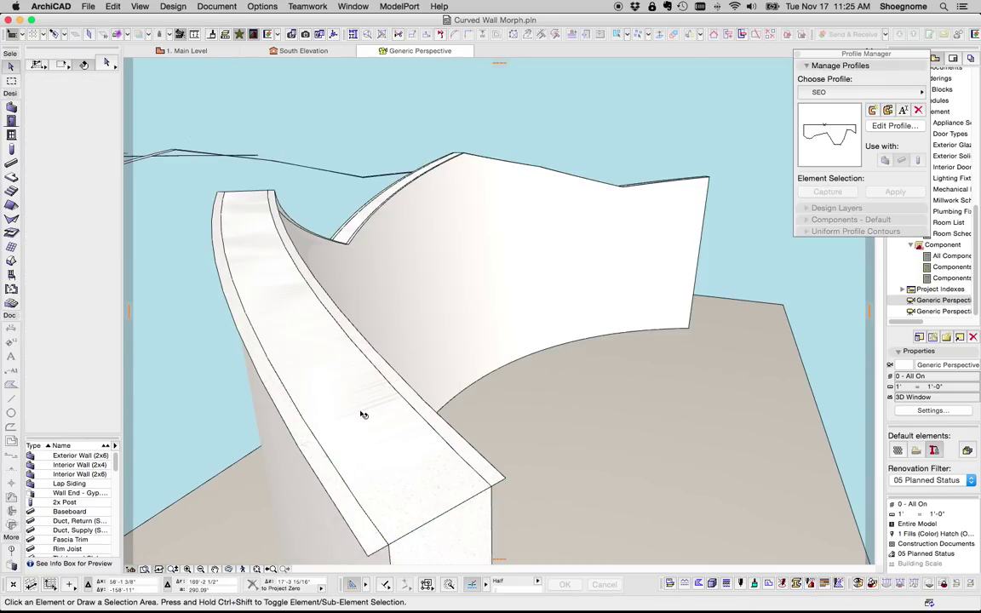
- Return to the Main Level floor plan and move in on the undivided arc just above the segmented ones in the rightmost column
{"action": "left_click", "coordinate": [281, 51]}
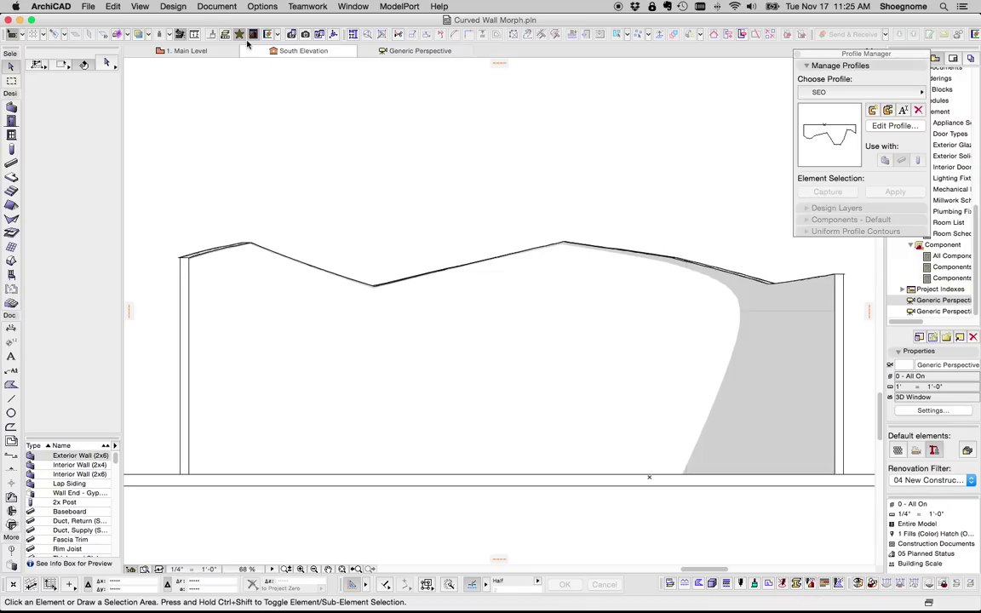
{"action": "left_click", "coordinate": [190, 50]}
{"action": "scroll", "coordinate": [536, 365], "scroll_direction": "up", "scroll_amount": 5}
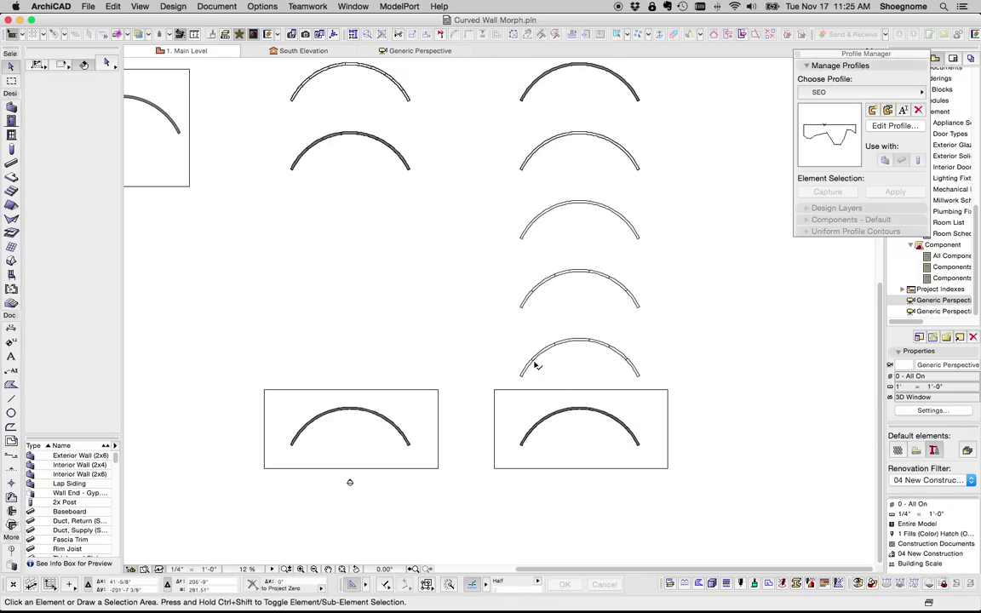
{"action": "scroll", "coordinate": [536, 365], "scroll_direction": "up", "scroll_amount": 5}
{"action": "scroll", "coordinate": [502, 307], "scroll_direction": "down", "scroll_amount": 5}
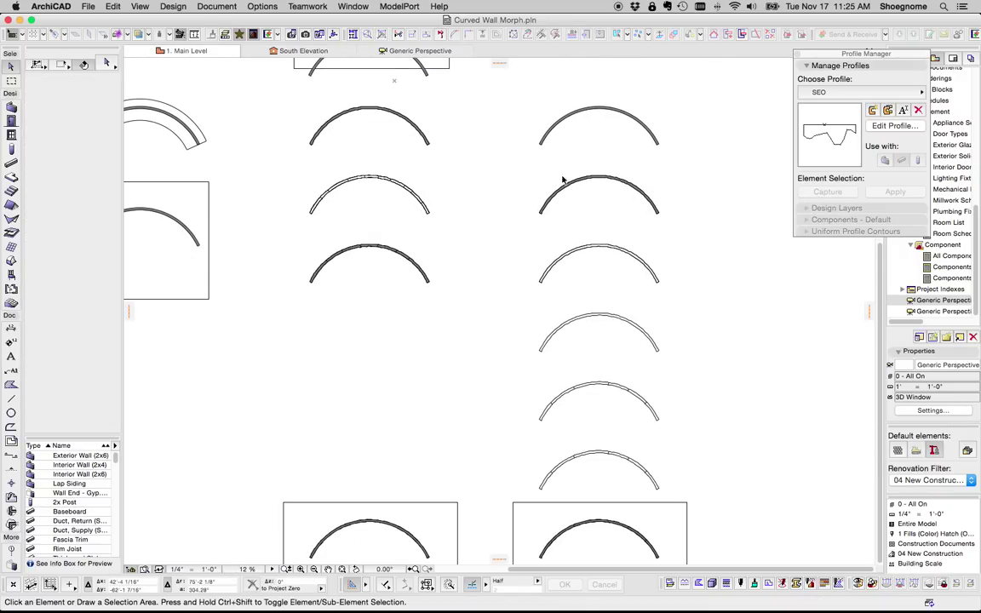
{"action": "scroll", "coordinate": [562, 179], "scroll_direction": "up", "scroll_amount": 5}
- Add a 1' edge across the width of the undivided arc morph, on the left part of its curve
{"action": "left_click", "coordinate": [490, 256]}
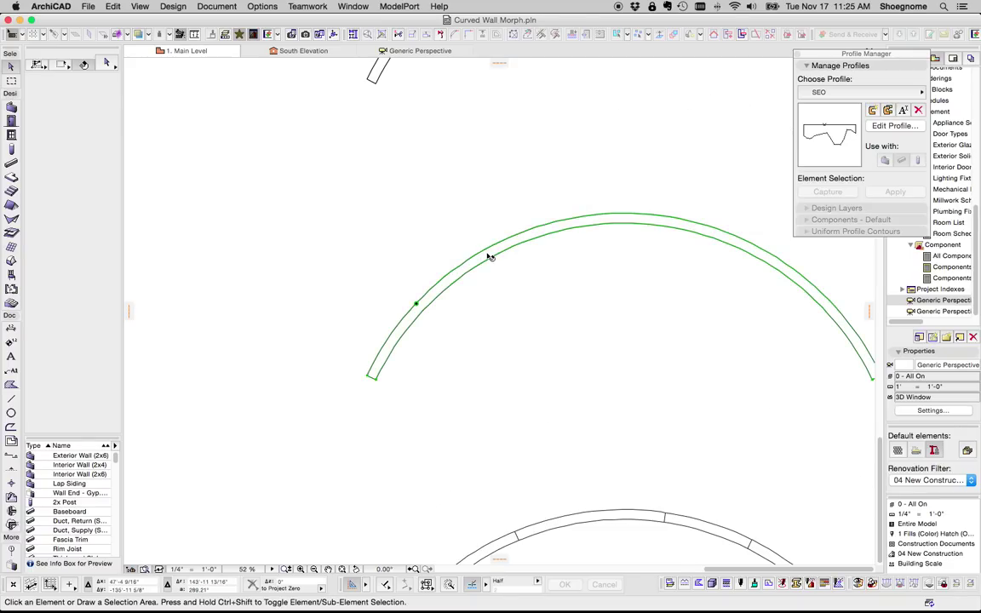
{"action": "scroll", "coordinate": [489, 256], "scroll_direction": "up", "scroll_amount": 5}
{"action": "left_click", "coordinate": [444, 276]}
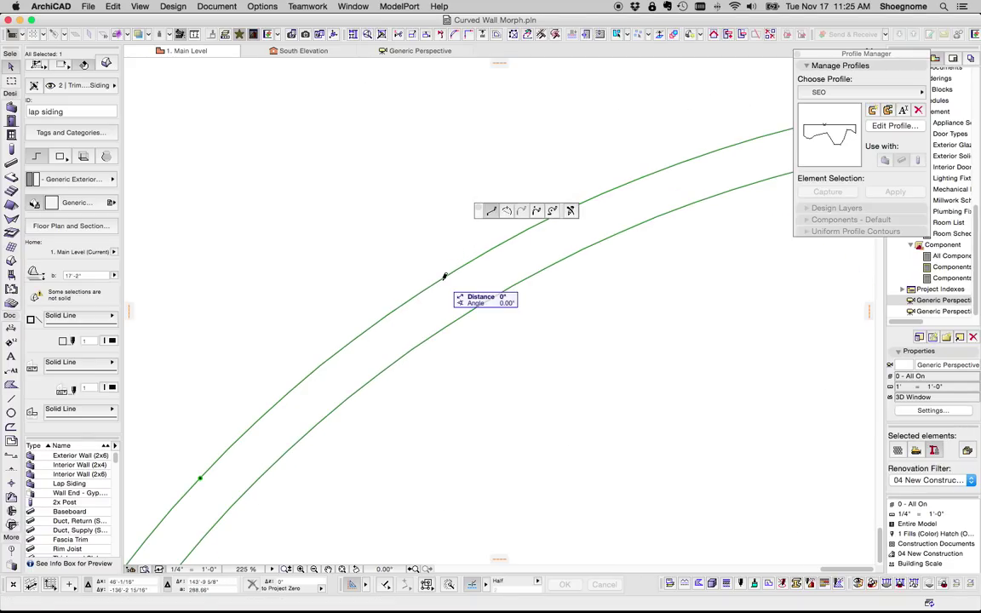
{"action": "scroll", "coordinate": [443, 276], "scroll_direction": "up", "scroll_amount": 2}
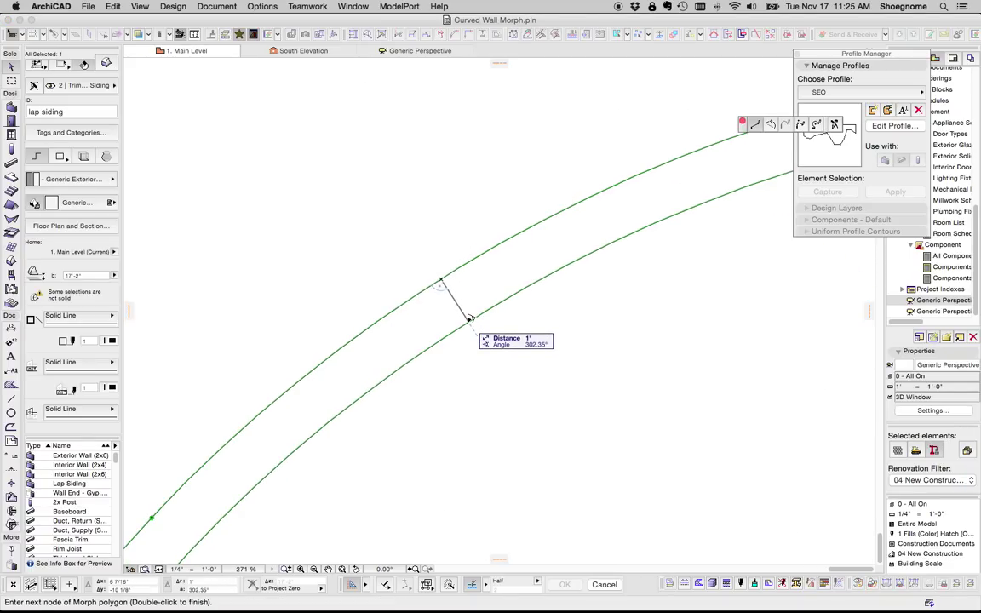
{"action": "scroll", "coordinate": [471, 319], "scroll_direction": "up", "scroll_amount": 3}
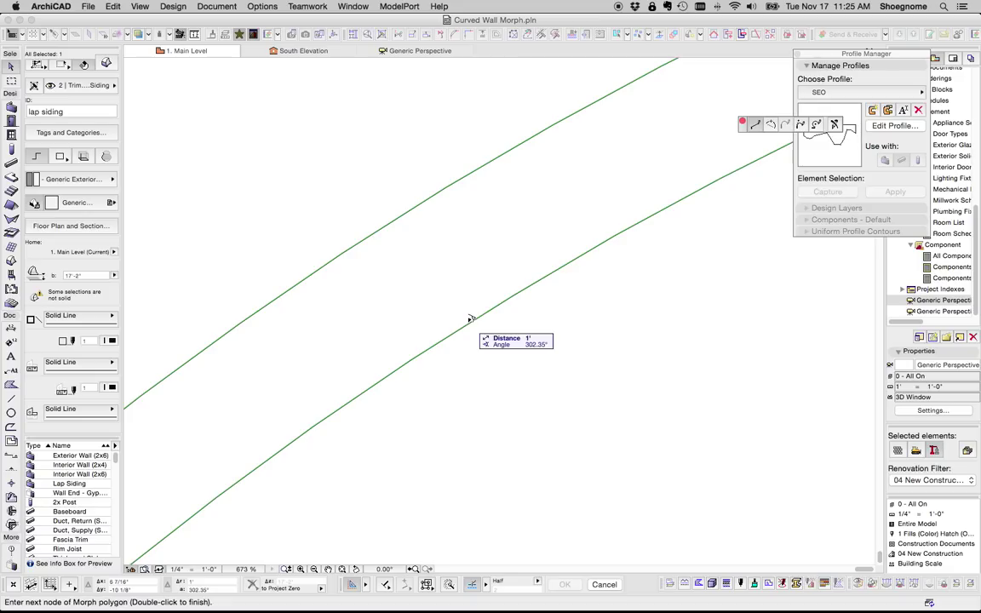
{"action": "double_click", "coordinate": [469, 322]}
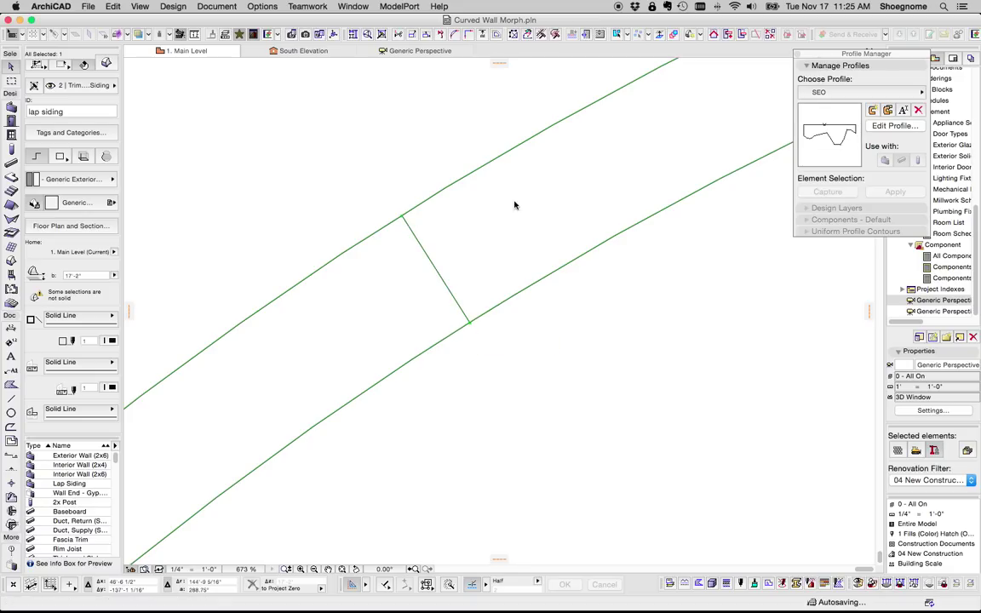
- Add a second edge across the same arc morph, a short distance to the right of the first one
{"action": "left_click", "coordinate": [528, 139]}
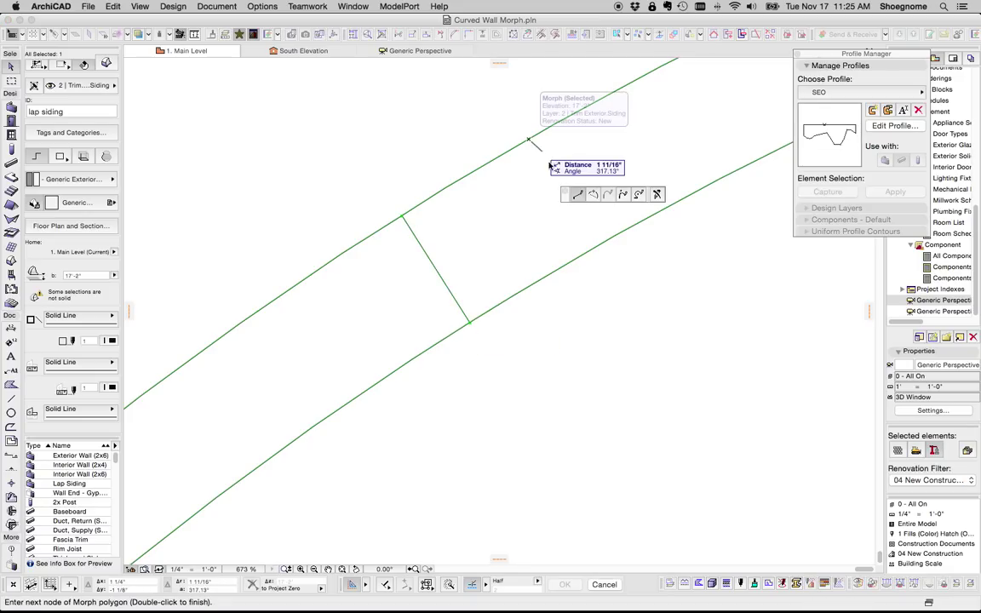
{"action": "double_click", "coordinate": [600, 242]}
{"action": "scroll", "coordinate": [548, 223], "scroll_direction": "down", "scroll_amount": 5}
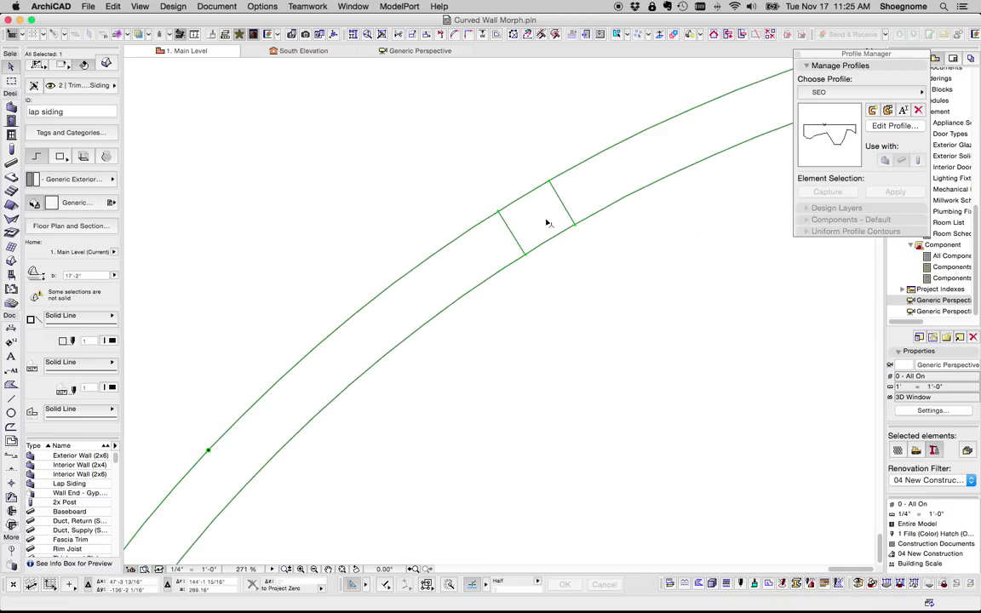
{"action": "middle_click_drag", "start_coordinate": [545, 223], "coordinate": [452, 223]}
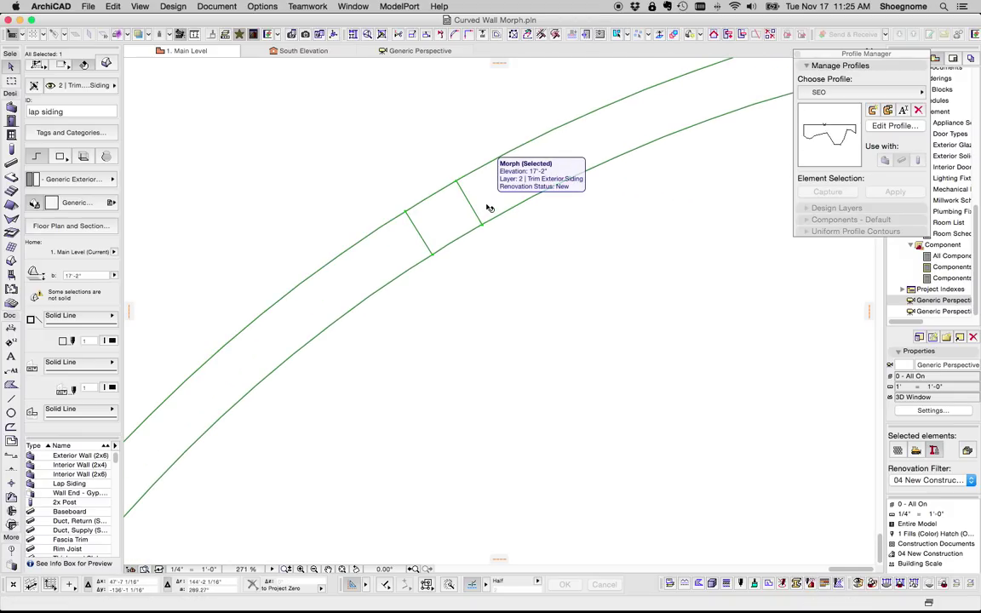
{"action": "scroll", "coordinate": [488, 207], "scroll_direction": "down", "scroll_amount": 5}
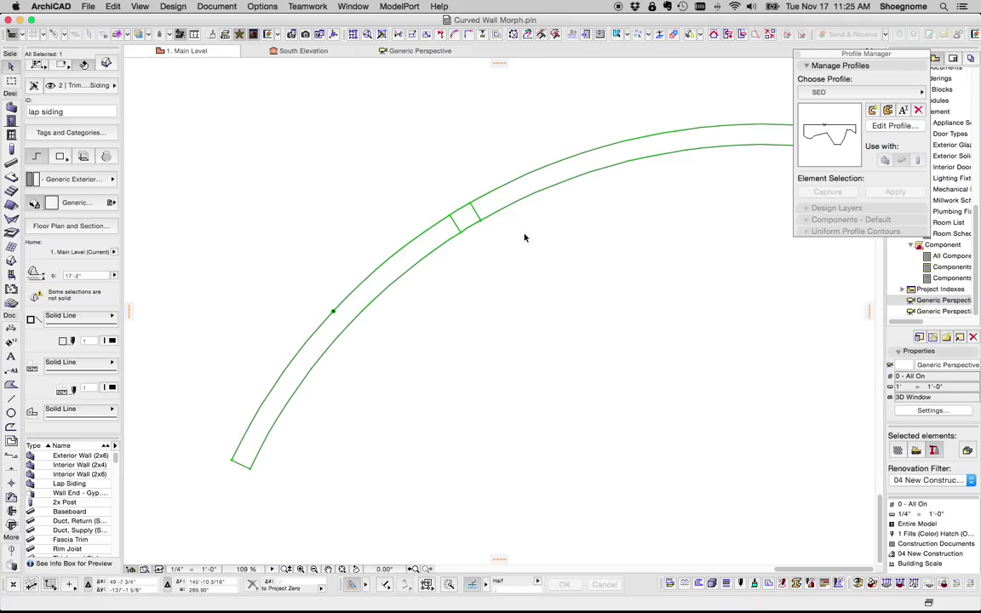
{"action": "scroll", "coordinate": [525, 238], "scroll_direction": "down", "scroll_amount": 6}
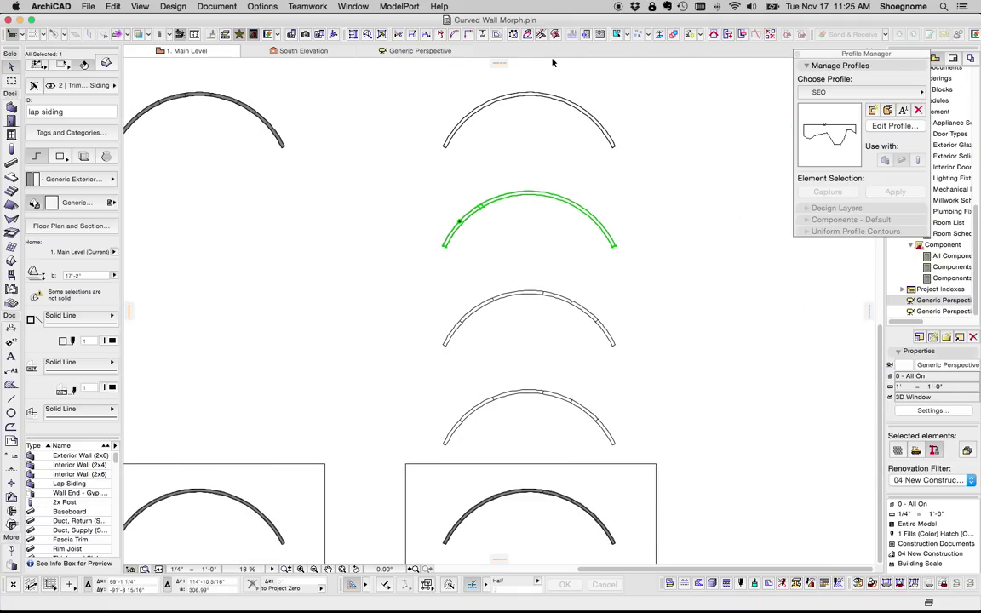
- Return to the saved Generic Perspective view, clear the wall selection and examine the finished curved wall from a lower angle
{"action": "left_click", "coordinate": [417, 51]}
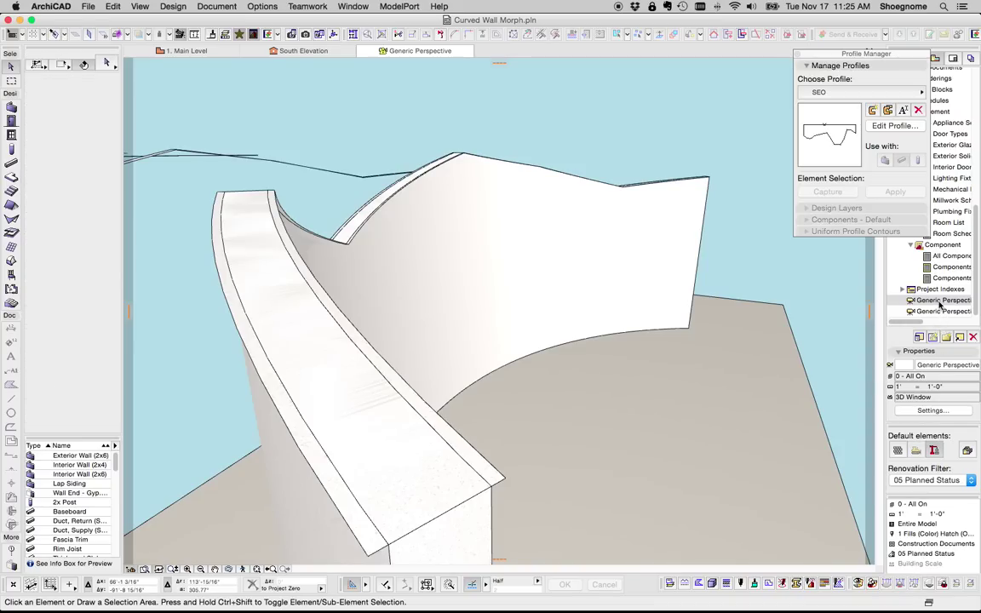
{"action": "double_click", "coordinate": [943, 305]}
{"action": "left_click", "coordinate": [705, 305]}
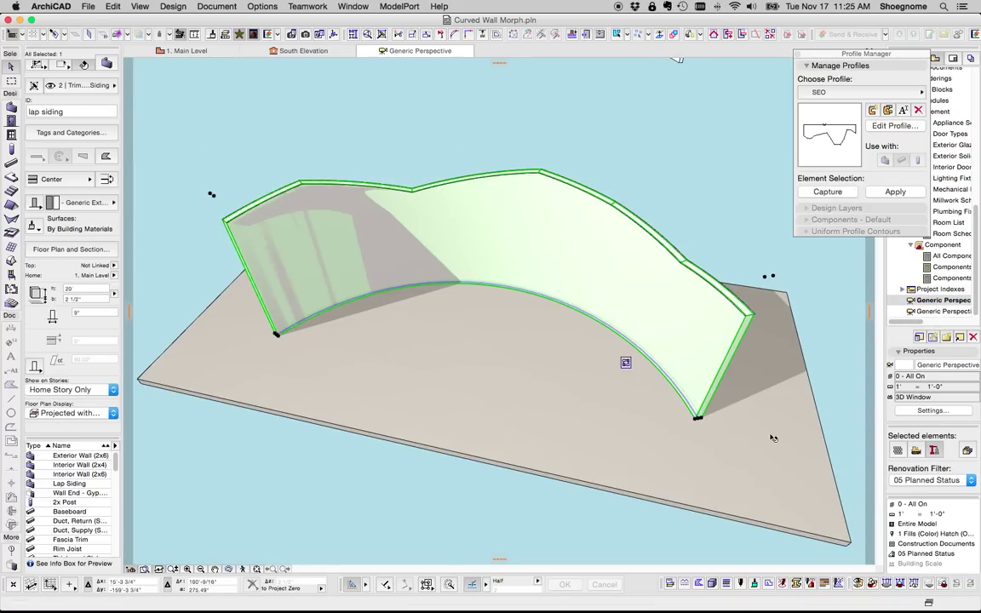
{"action": "left_click", "coordinate": [773, 438], "text": "shift"}
{"action": "left_click", "coordinate": [573, 151]}
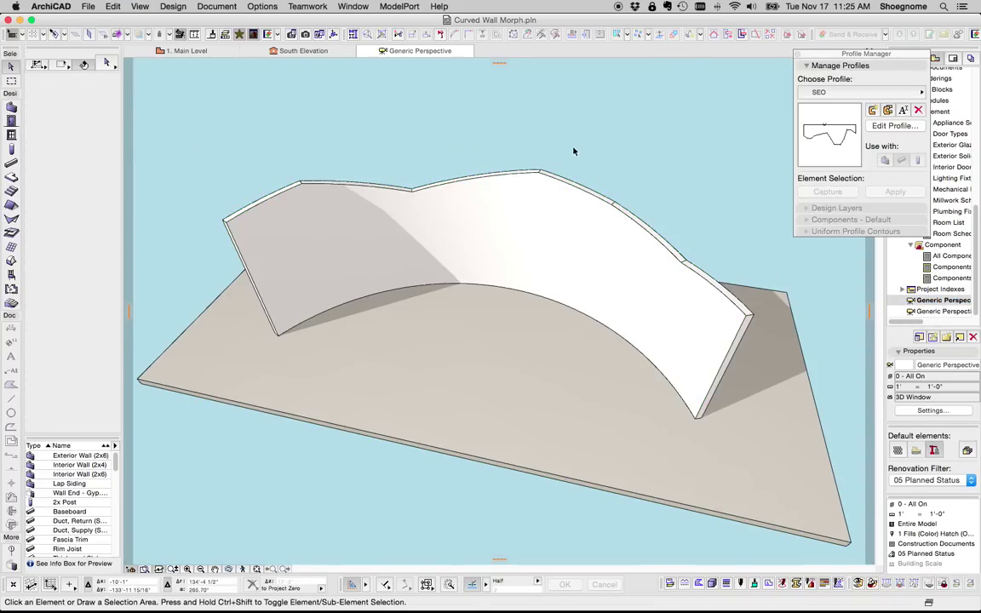
{"action": "middle_click_drag", "start_coordinate": [573, 152], "coordinate": [499, 226], "text": "shift"}
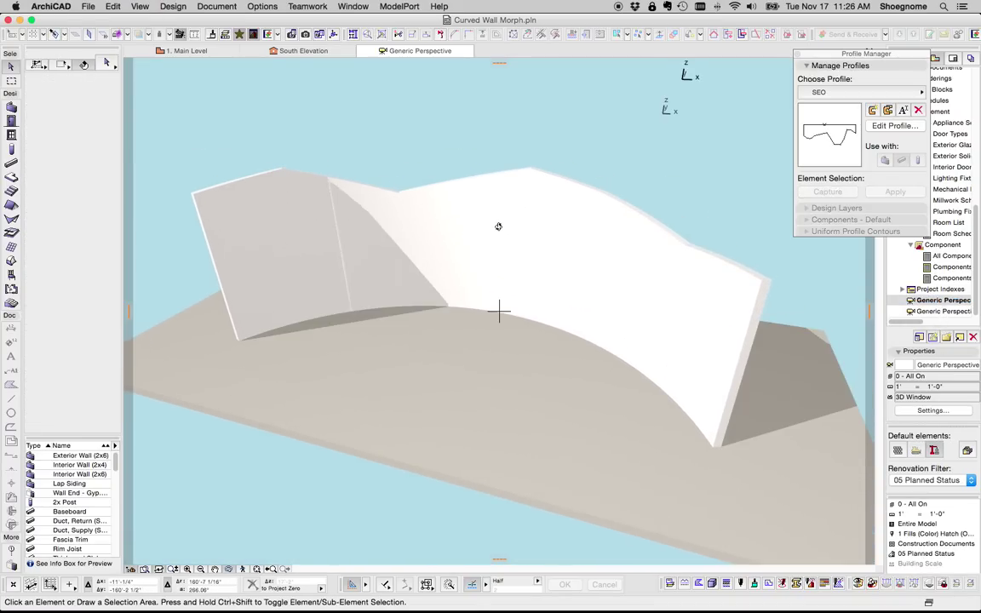